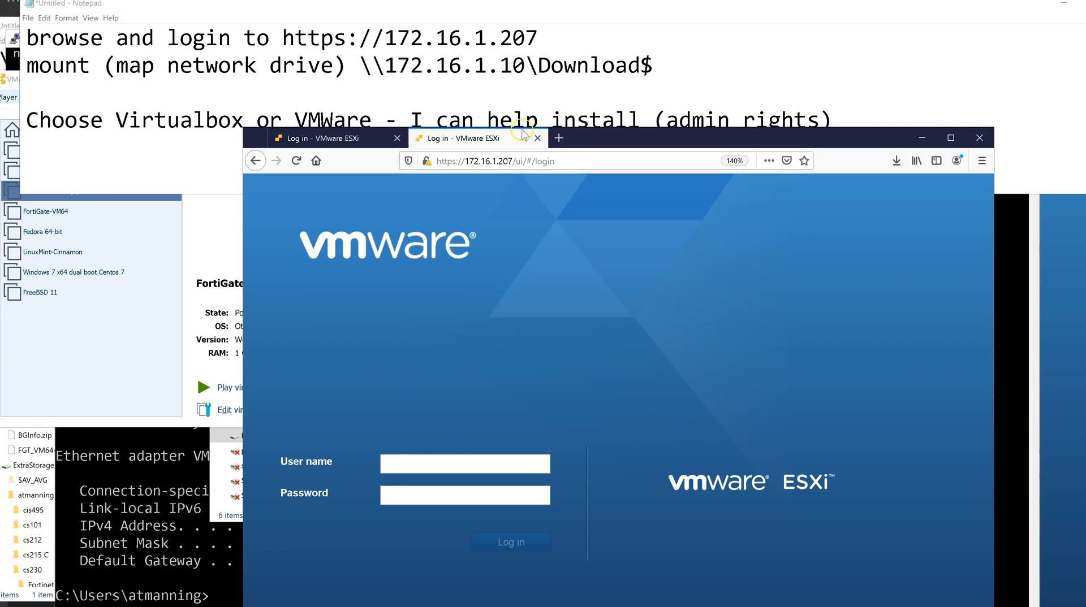
# Add the ESXi login user name and password after the address on line 1, separated by a space.
pyautogui.moveTo(676, 128); pyautogui.dragTo(683, 147)
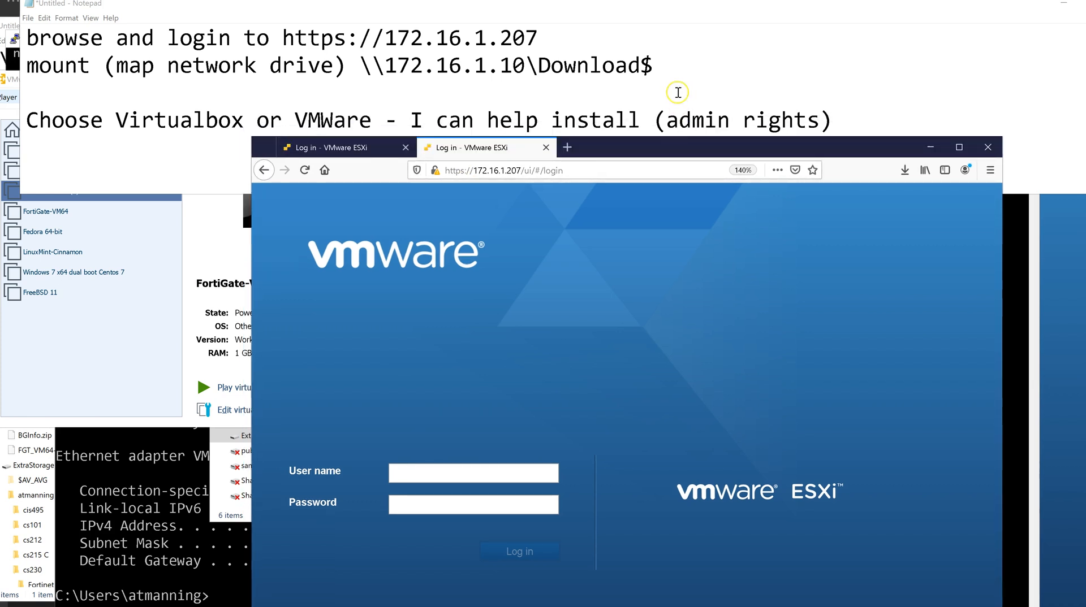
pyautogui.click(579, 32)
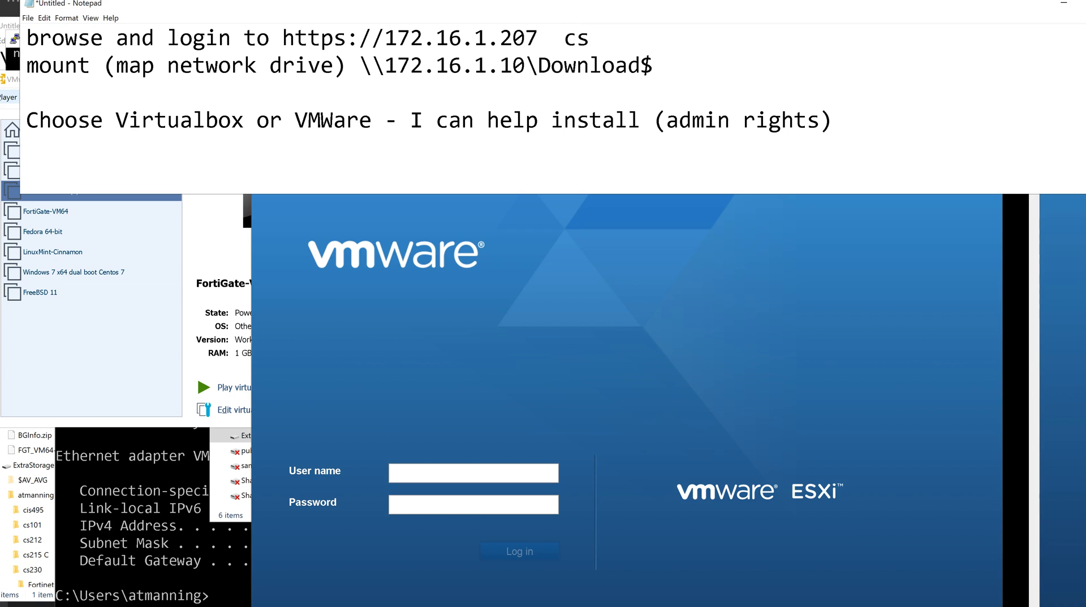
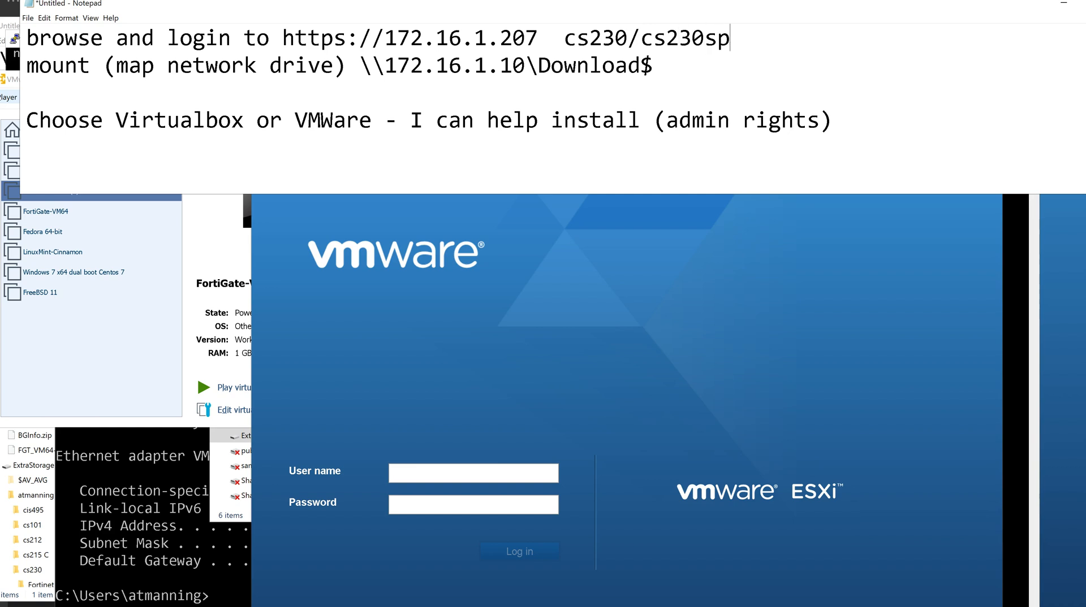
pyautogui.click(640, 38)
pyautogui.press('BackSpace')
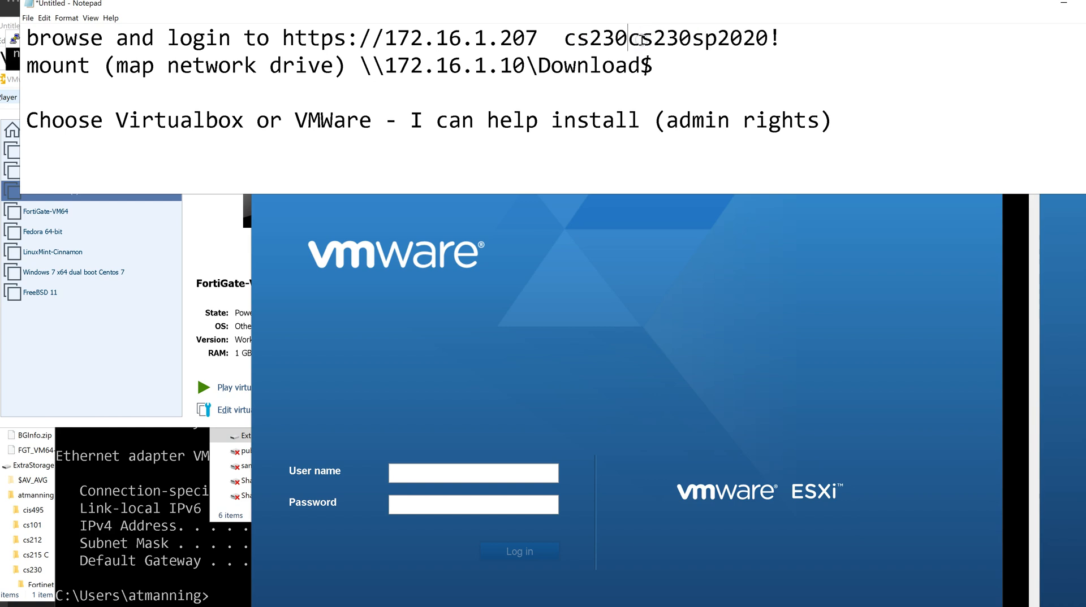
# Append '(Firefox only)' to the end of the first line of the note.
pyautogui.click(684, 217)
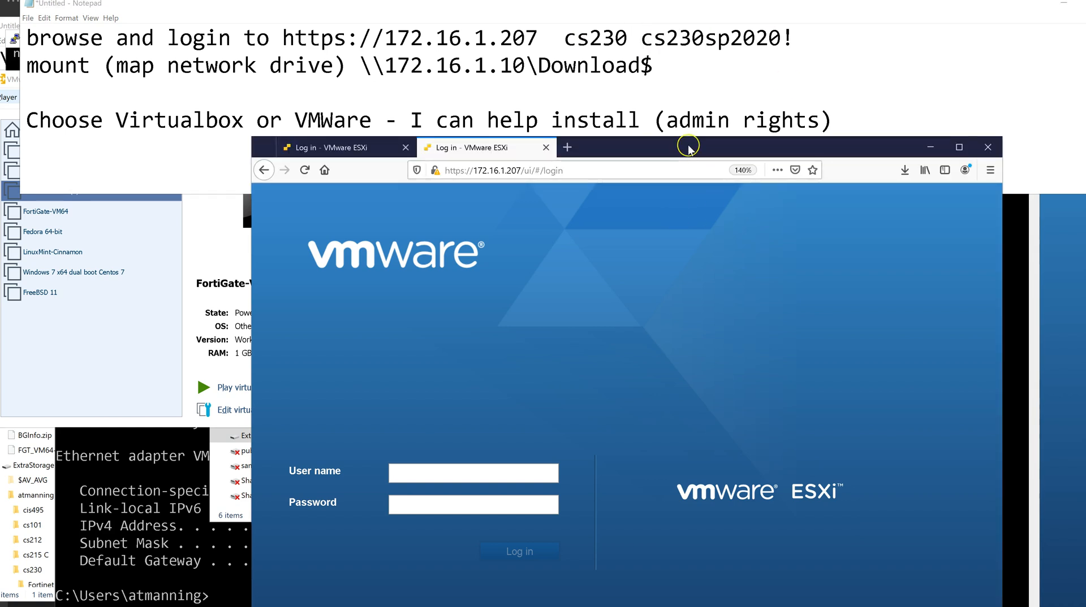
pyautogui.click(698, 199)
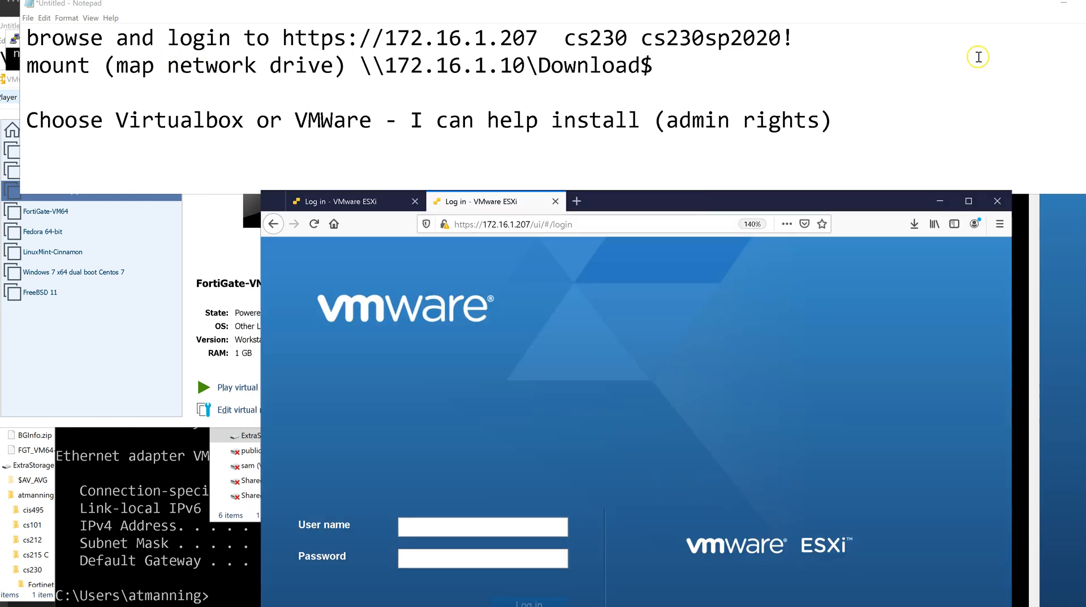
pyautogui.click(832, 34)
pyautogui.write('(')
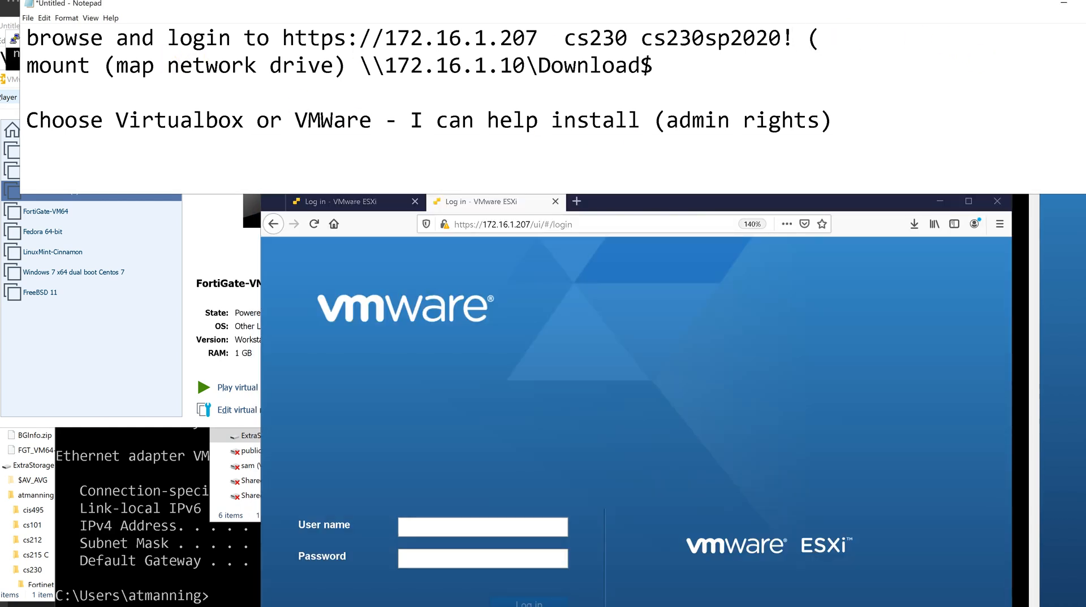
pyautogui.write('Firefox)')
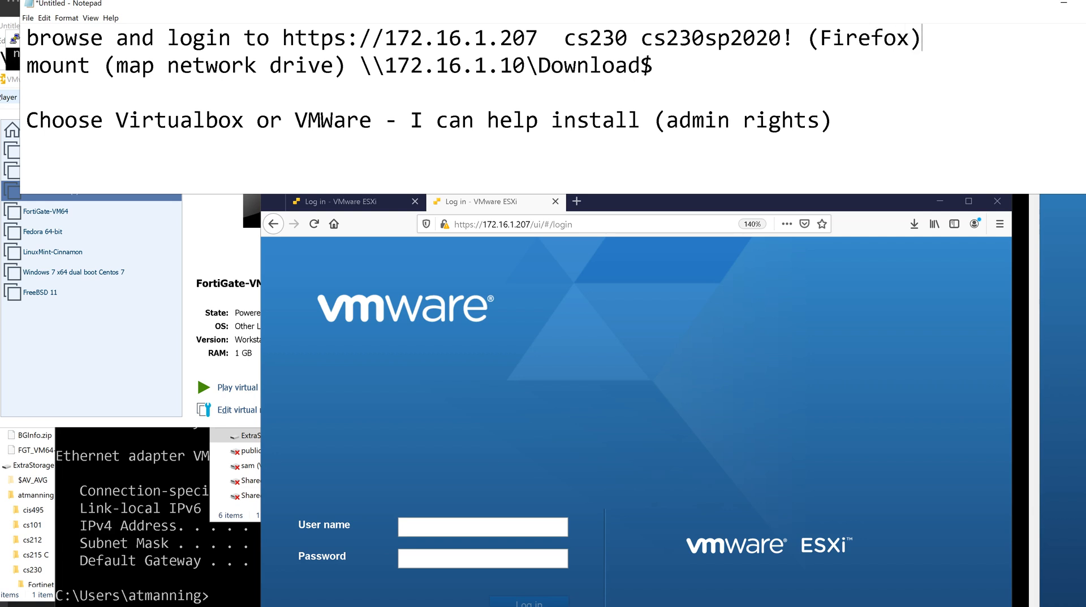
pyautogui.press('Left')
pyautogui.write('only')
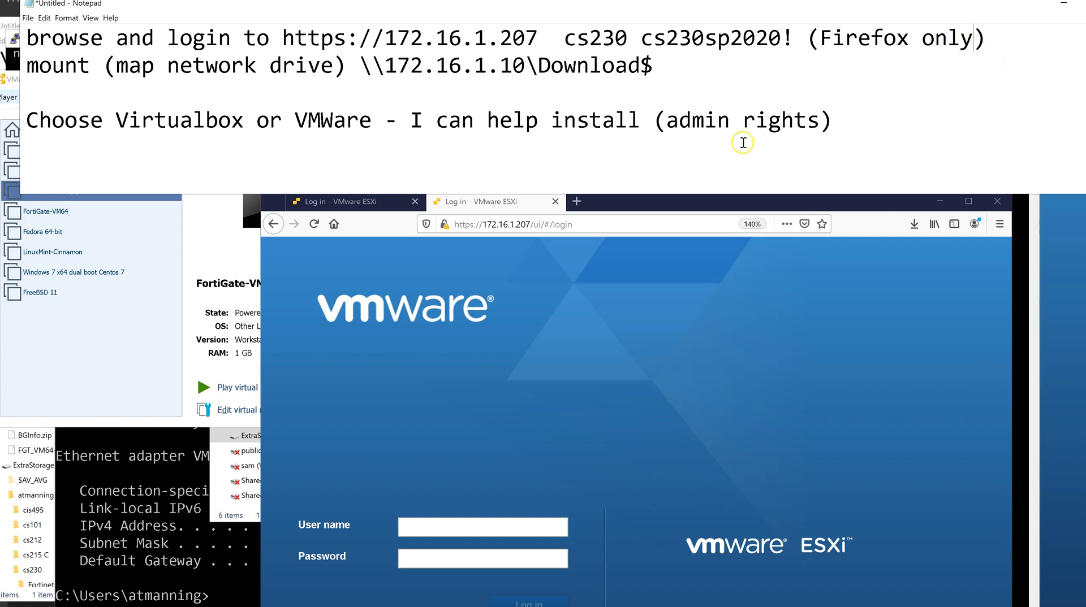
# Log in to the ESXi host at 172.16.1.207 with the course user name and password.
pyautogui.click(595, 223)
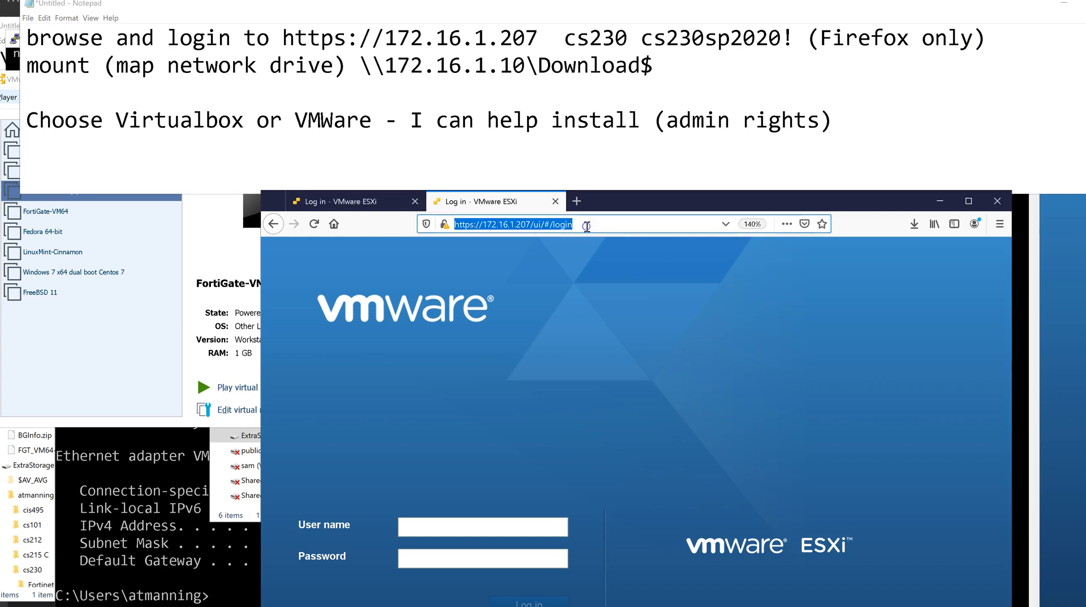
pyautogui.click(467, 529)
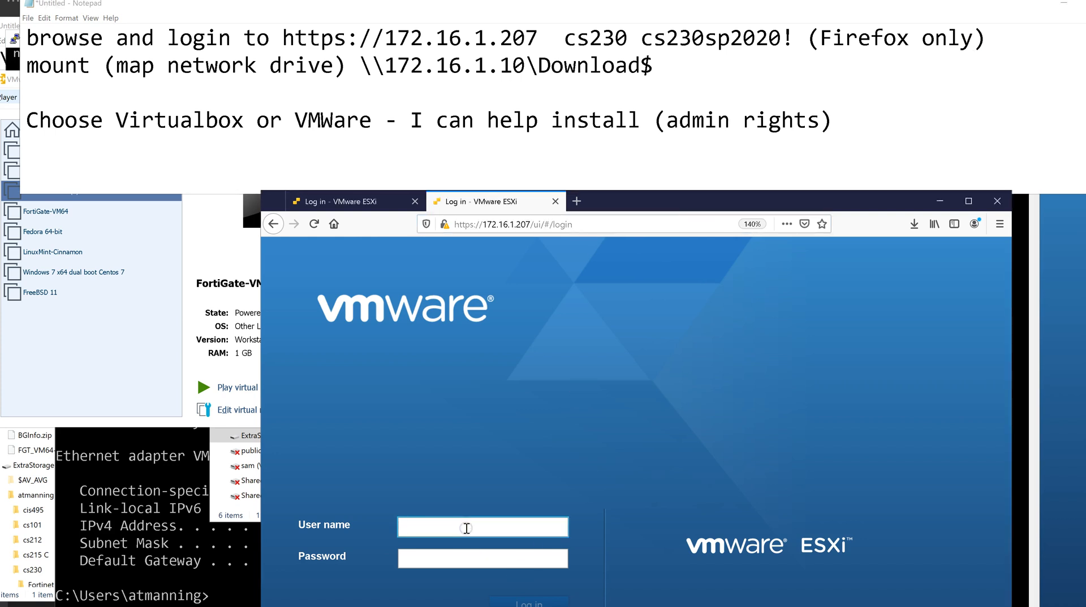
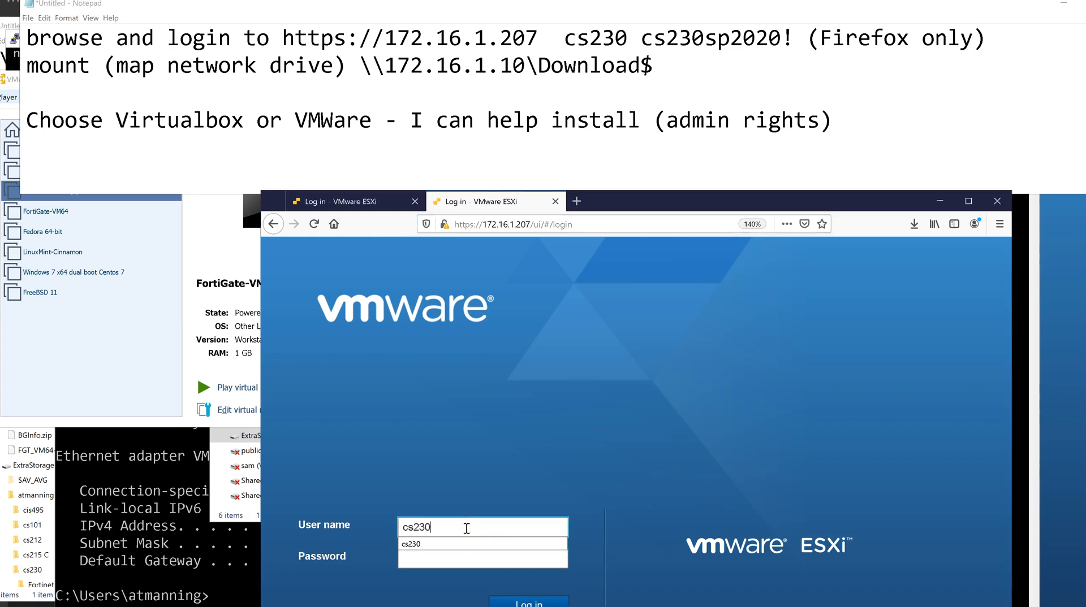
pyautogui.press('Tab')
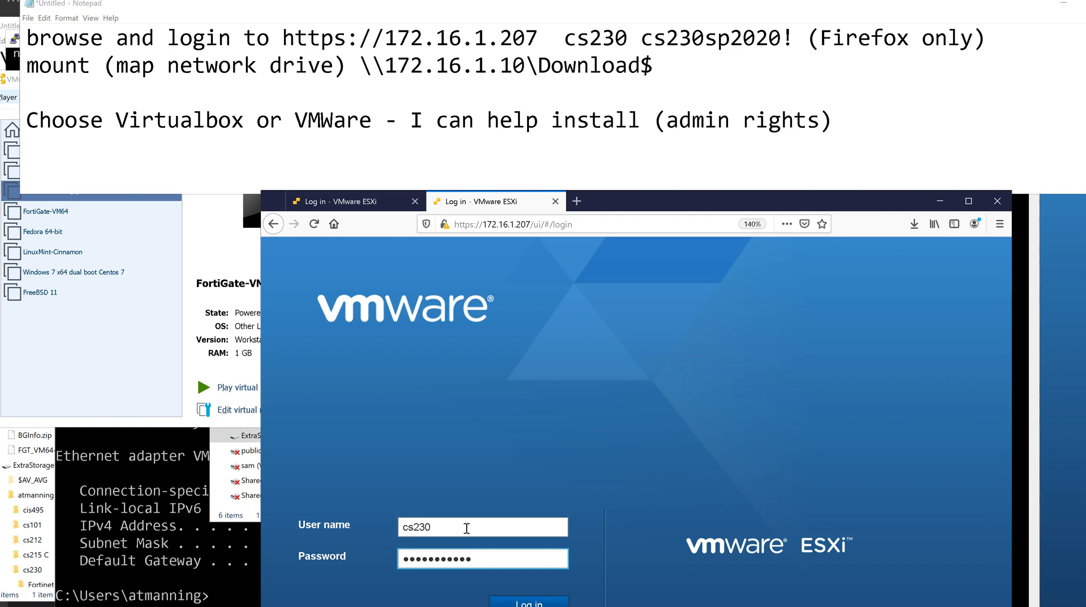
pyautogui.press('Return')
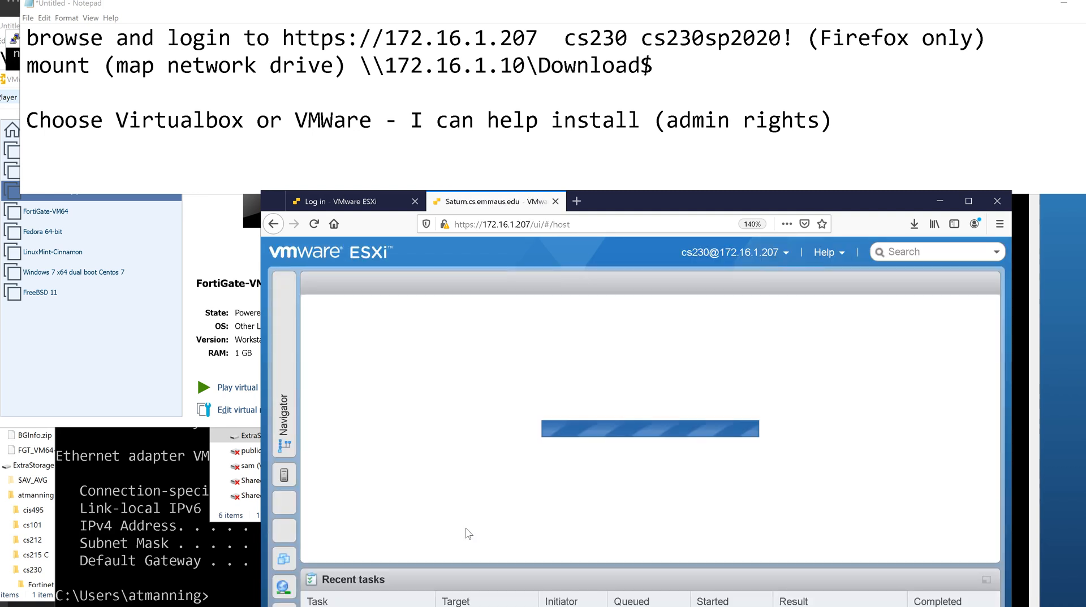
pyautogui.moveTo(659, 197); pyautogui.dragTo(718, 69)
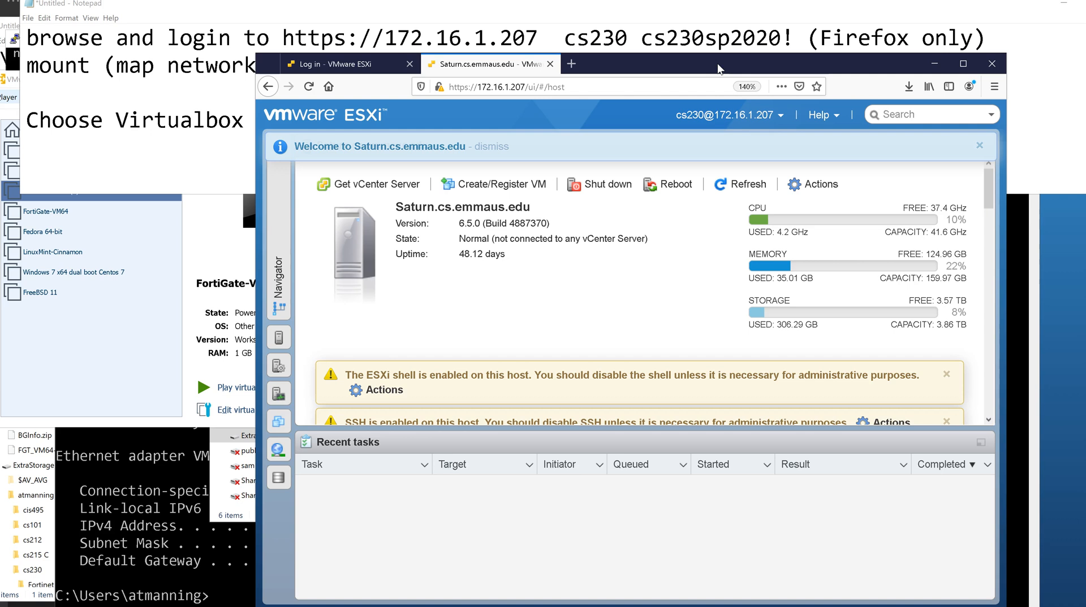
# Expand the Navigator pane to list the host, 9 virtual machines, 2 storage items and 5 networks.
pyautogui.click(730, 67)
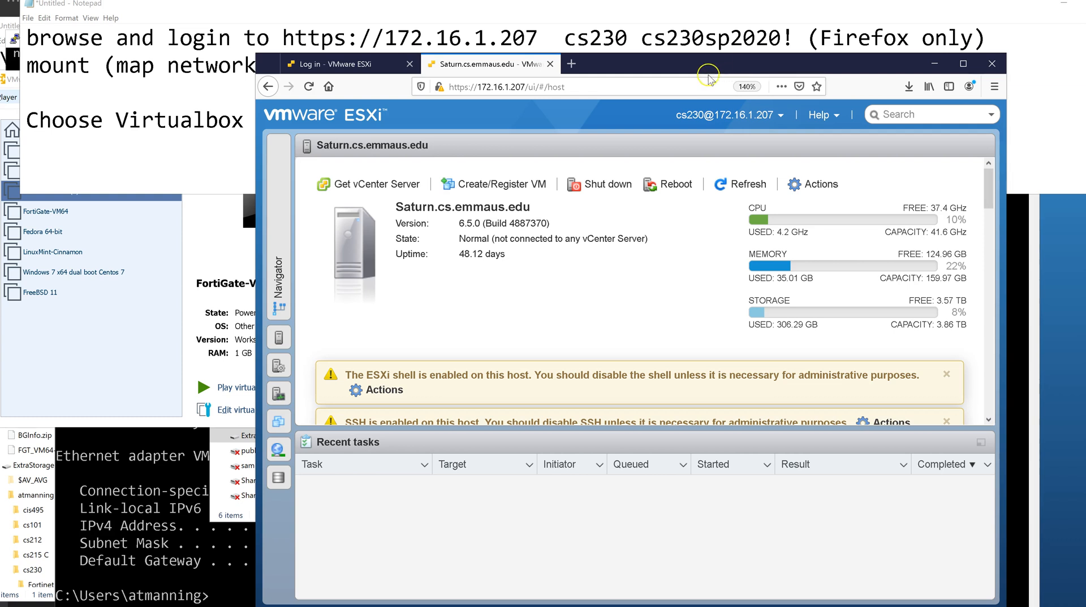
pyautogui.click(535, 130)
pyautogui.click(279, 275)
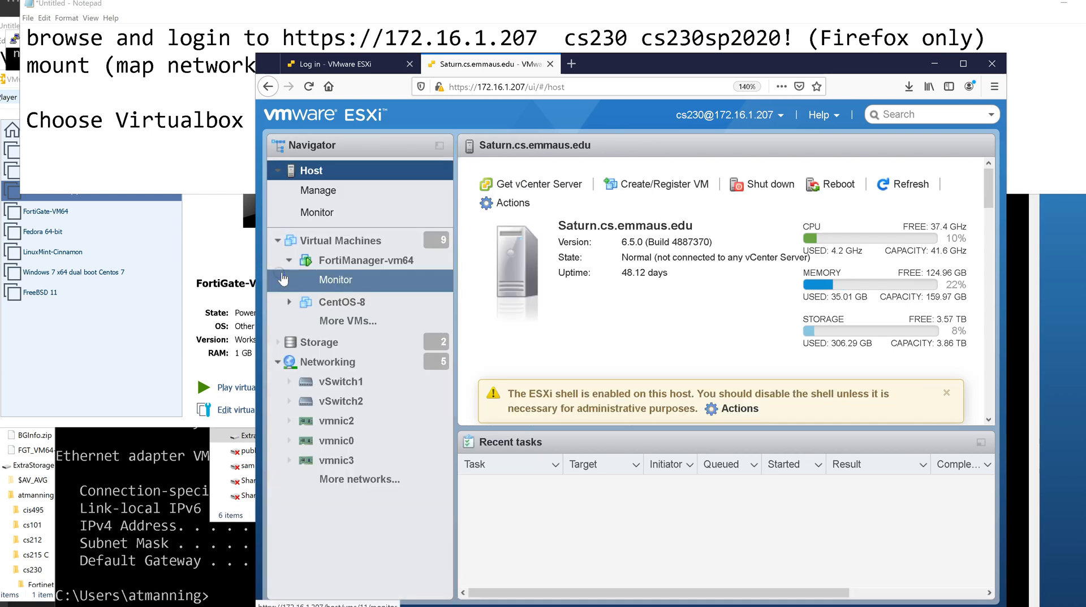
pyautogui.click(360, 265)
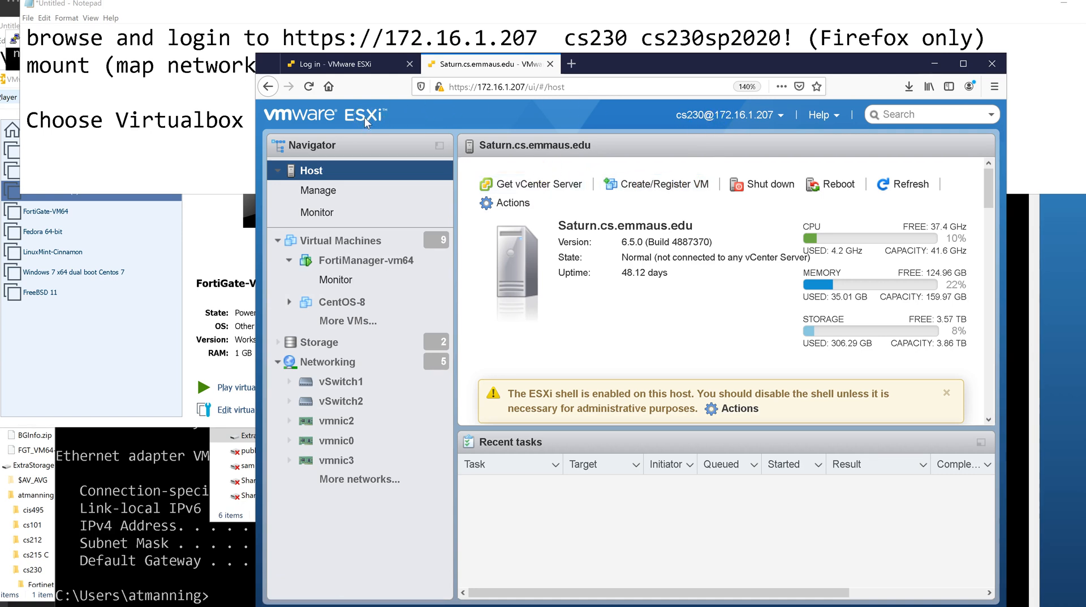
# Open Host > Manage and review the Hardware, Licensing and Packages tabs.
pyautogui.click(313, 191)
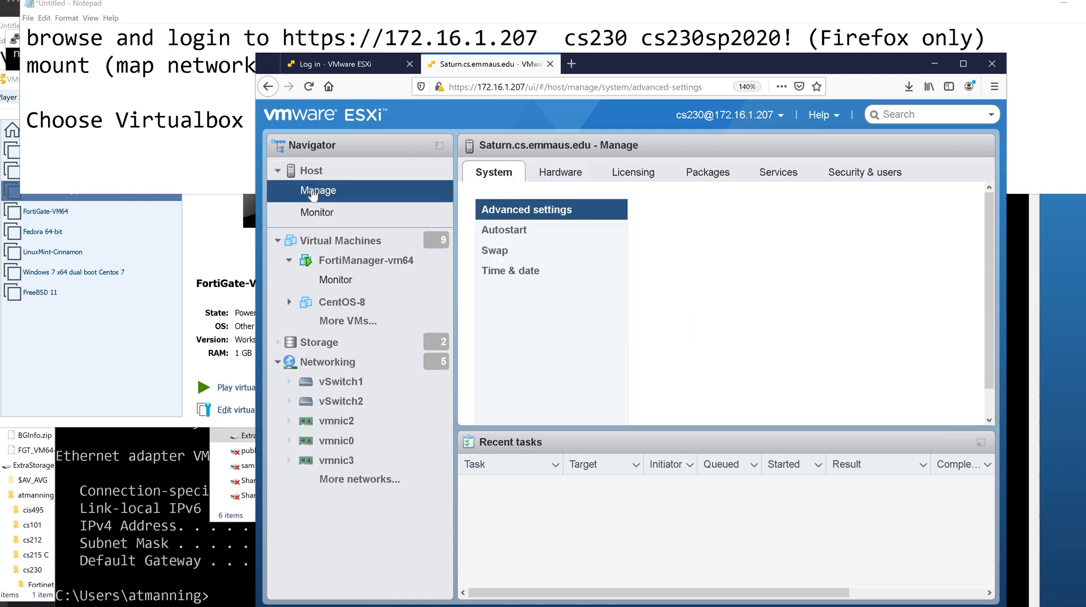
pyautogui.click(545, 177)
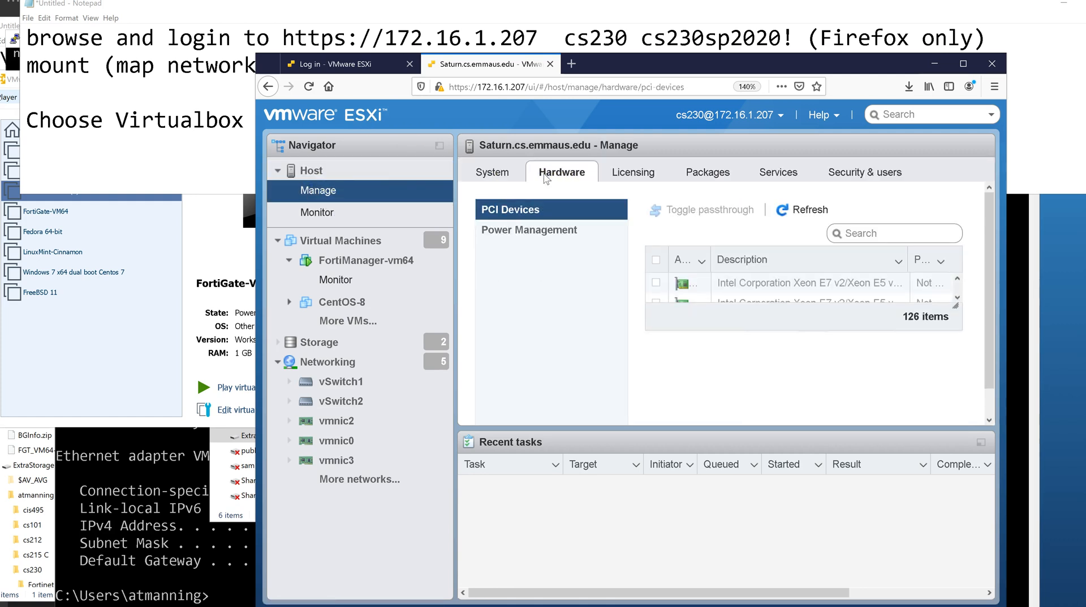
pyautogui.click(627, 173)
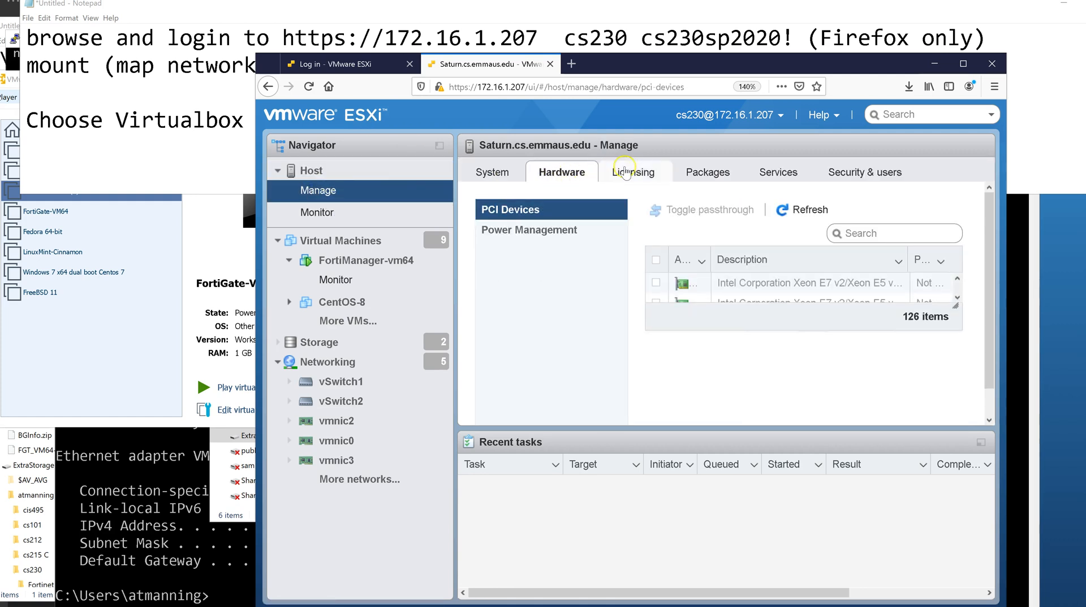
pyautogui.click(695, 176)
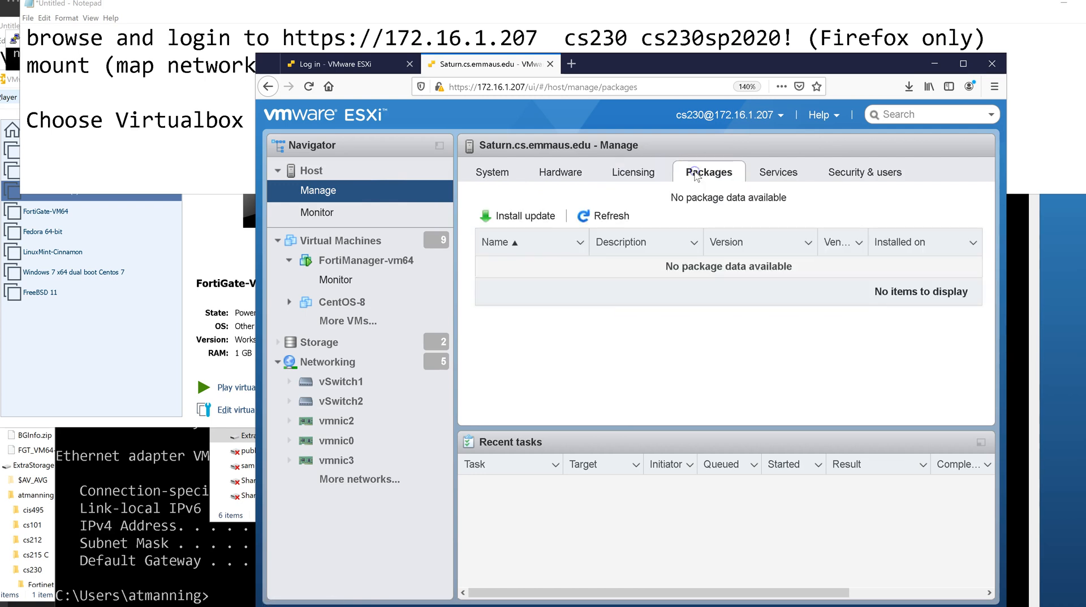
pyautogui.click(631, 173)
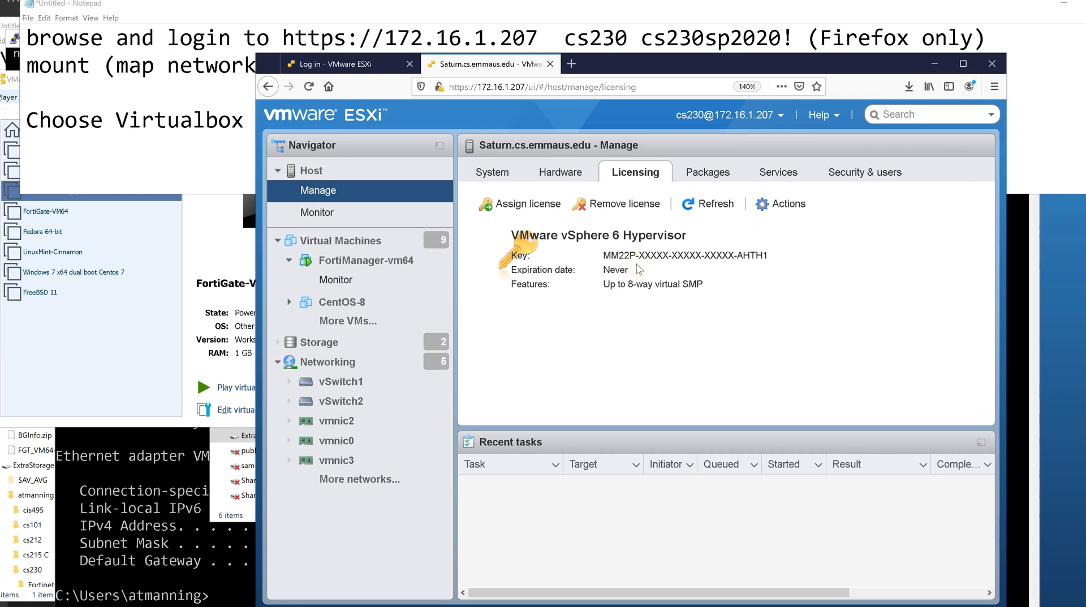
# Revisit Hardware, view the 1085 advanced System settings, and reopen the host's Manage page.
pyautogui.click(562, 172)
pyautogui.click(494, 172)
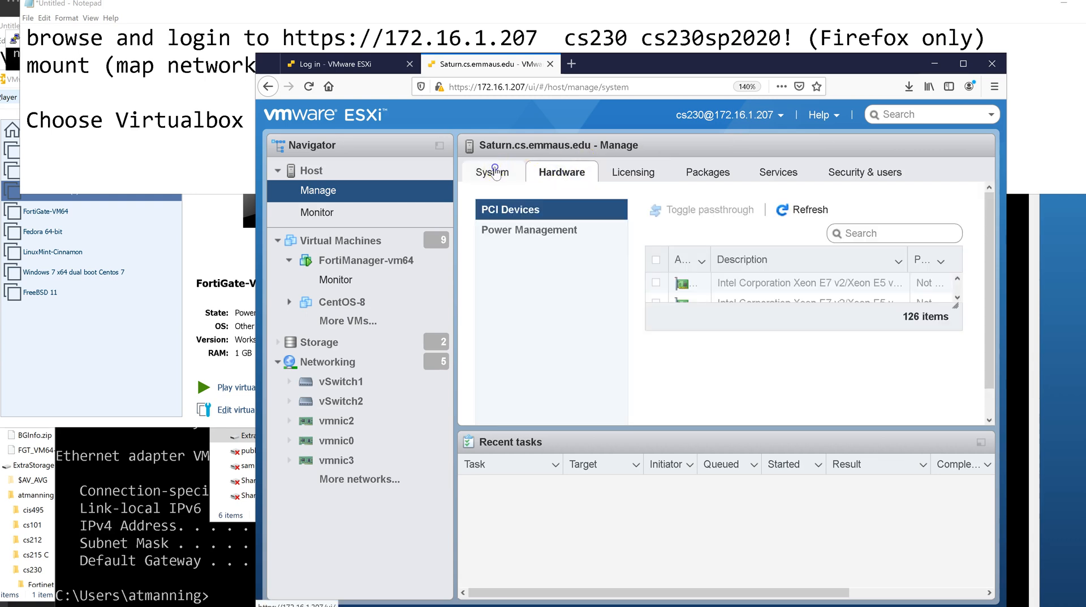
pyautogui.click(318, 175)
pyautogui.click(311, 191)
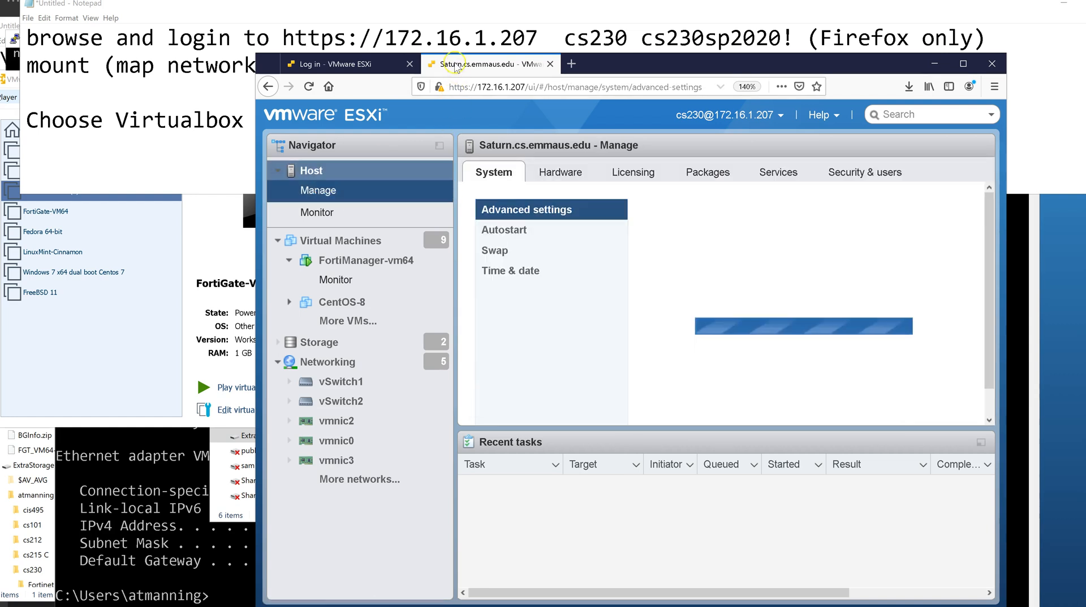
pyautogui.moveTo(538, 38); pyautogui.dragTo(284, 43)
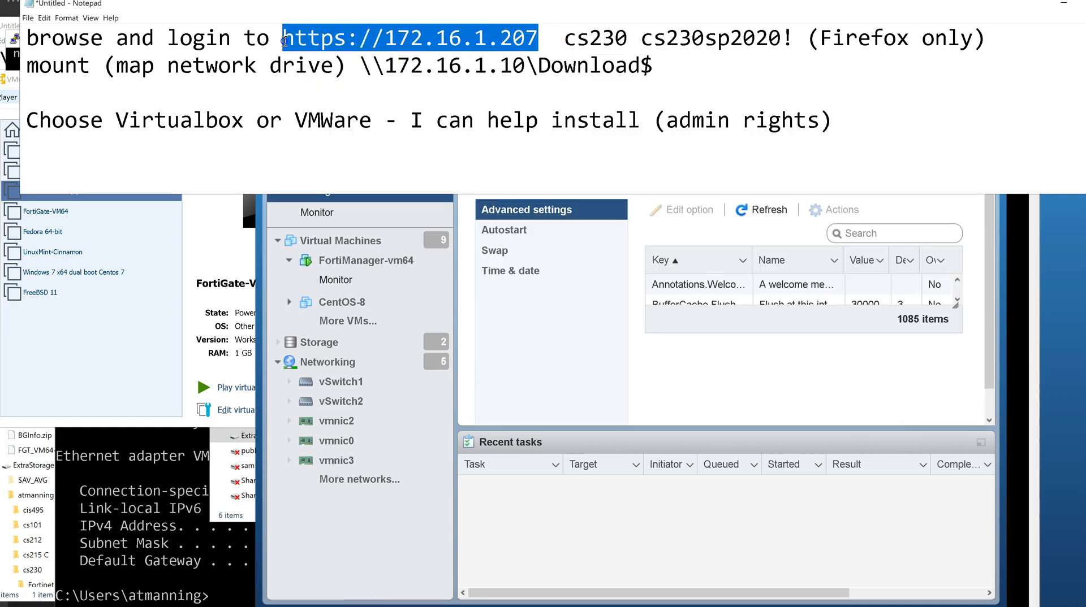
# Select the login user name and password in the Notepad notes, then return to the ESXi page.
pyautogui.click(403, 537)
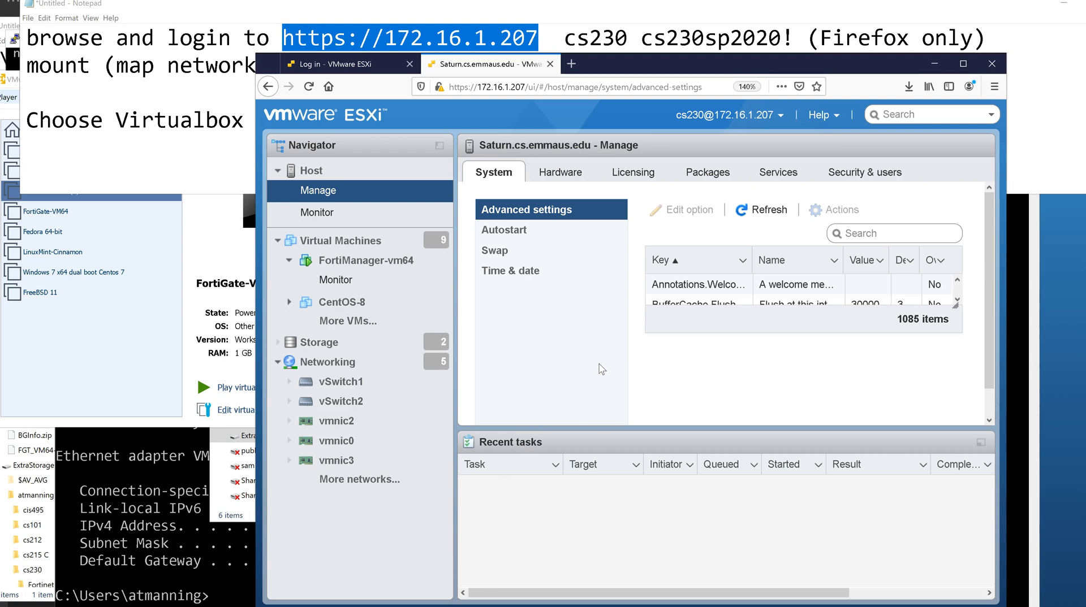
pyautogui.click(591, 37)
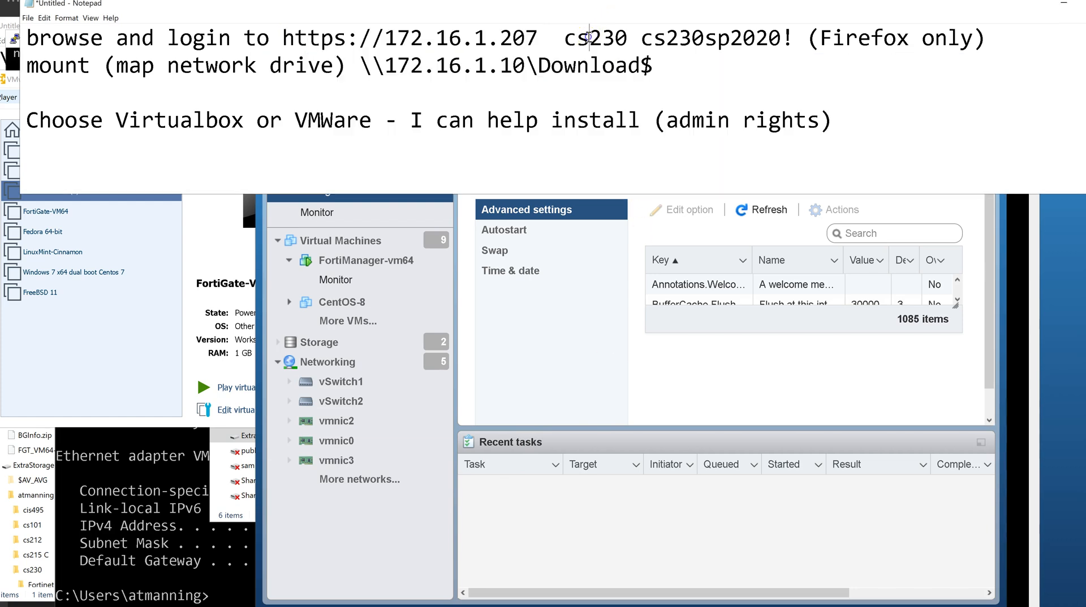
pyautogui.doubleClick(591, 37)
pyautogui.moveTo(642, 37); pyautogui.dragTo(794, 38)
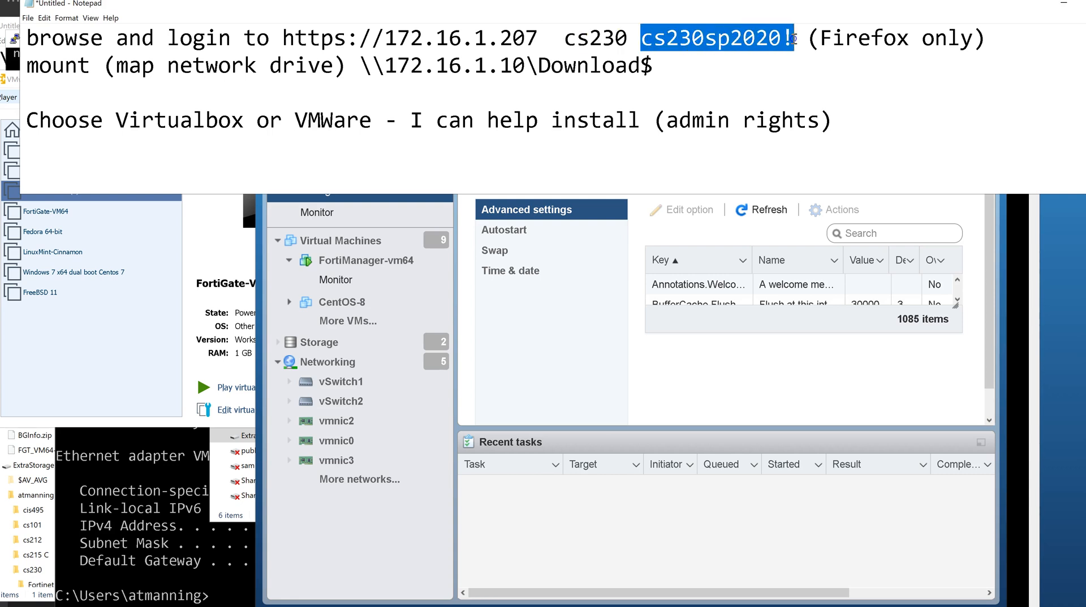
pyautogui.click(505, 353)
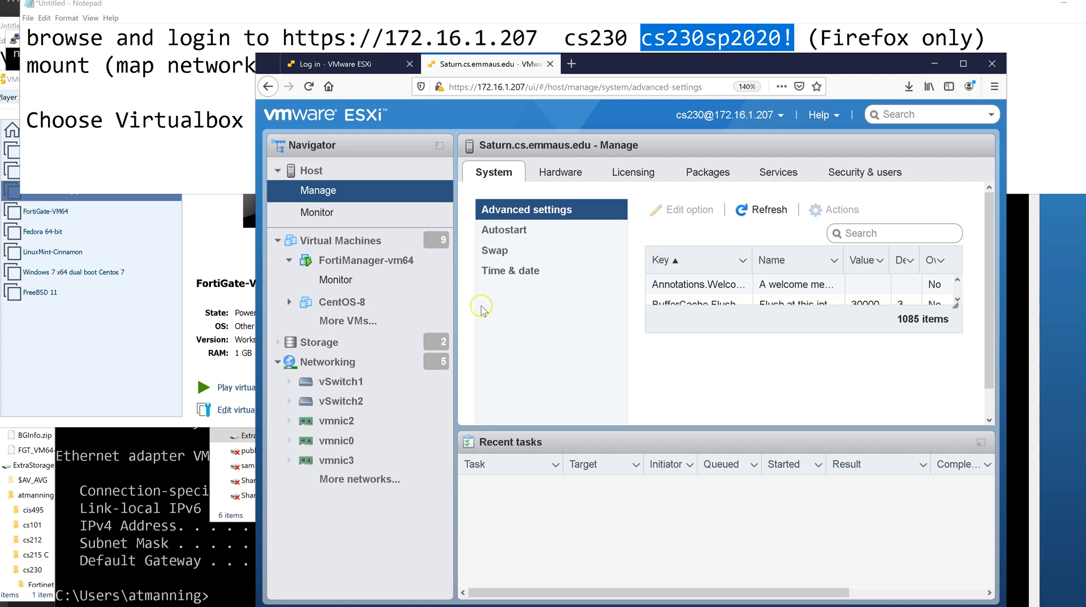
# Browse Hardware, Licensing, Packages, Services and Security & users, then select FortiManager-vm64.
pyautogui.click(551, 179)
pyautogui.click(634, 172)
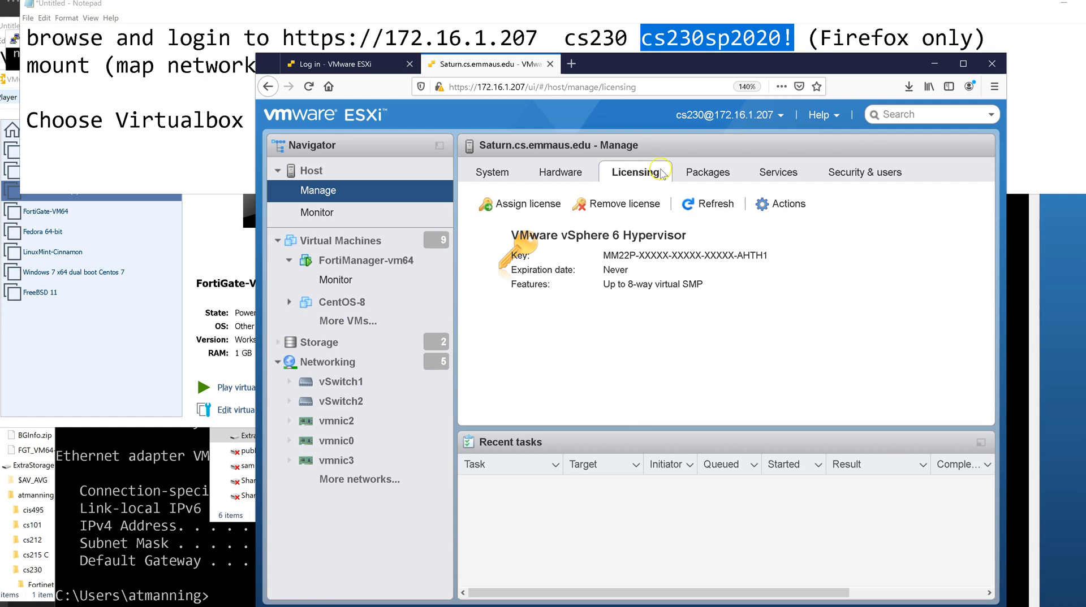
pyautogui.click(707, 172)
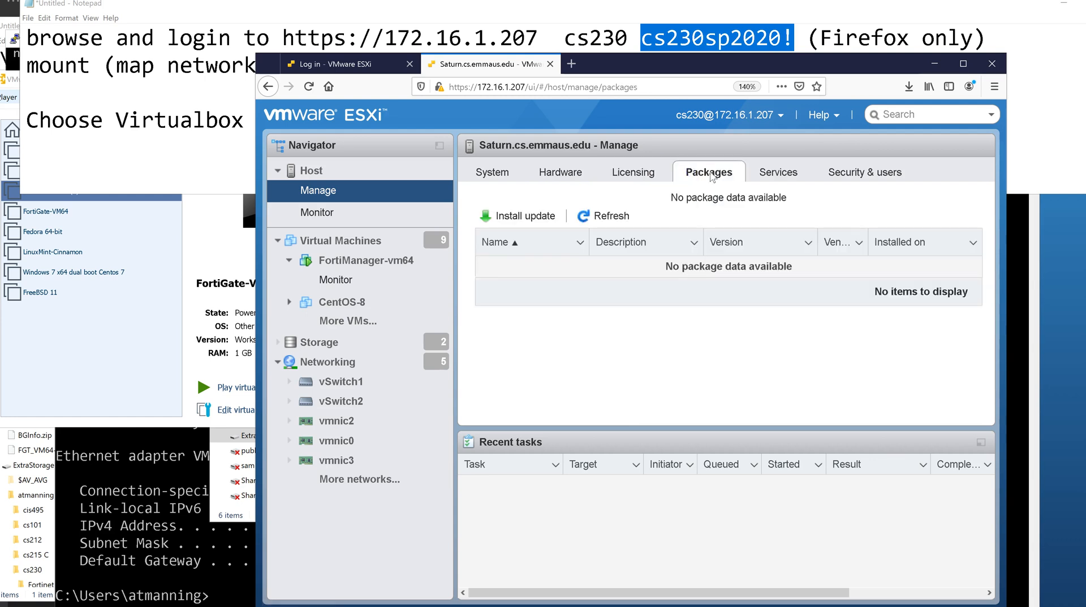
pyautogui.click(778, 176)
pyautogui.click(851, 177)
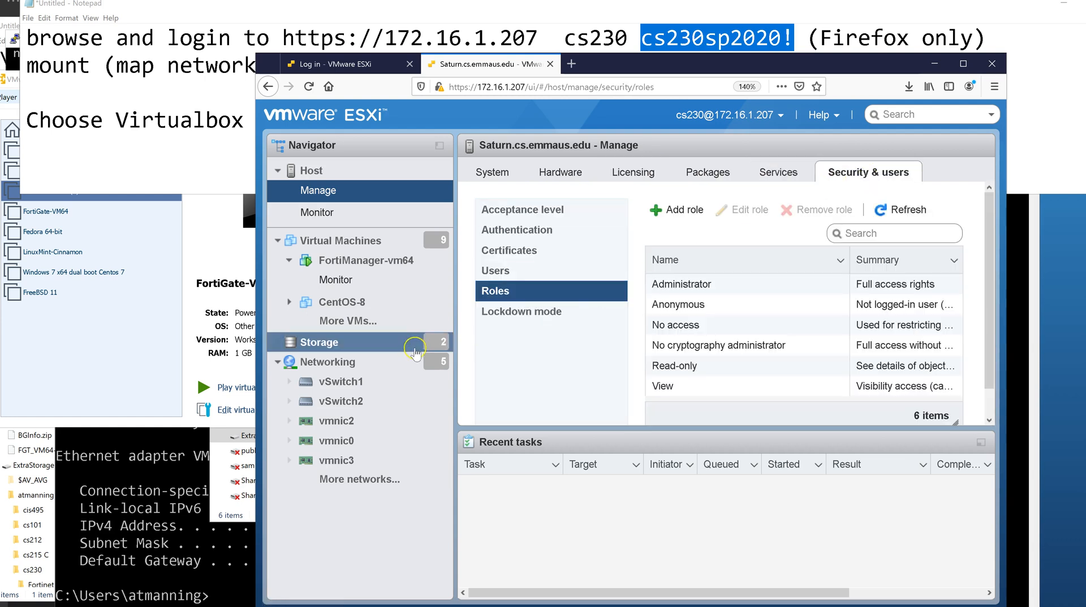
pyautogui.click(352, 260)
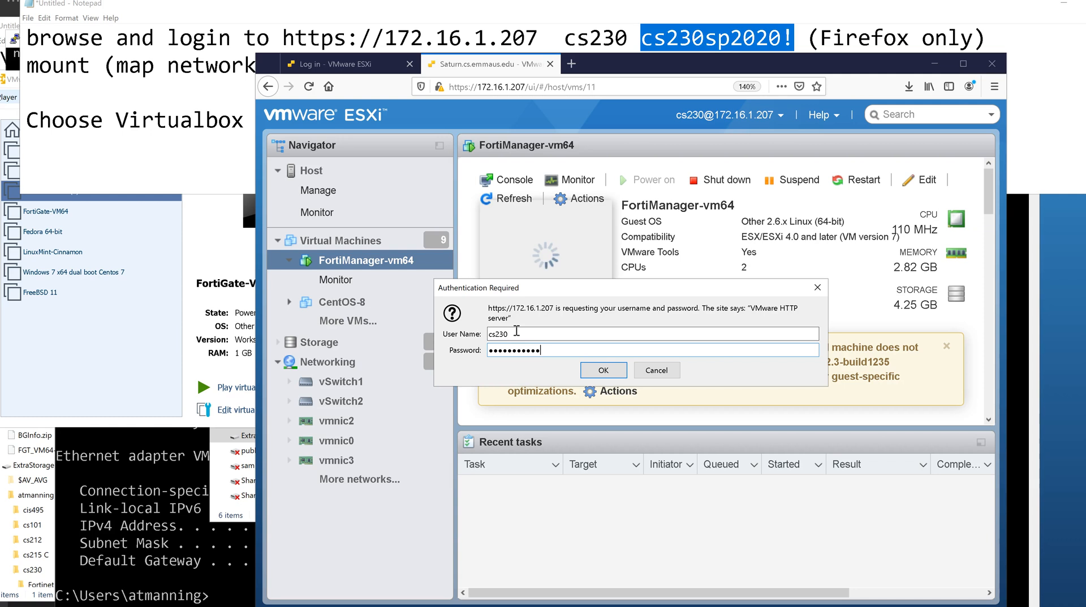
# Cancel the authentication prompt and open the CentOS-8 virtual machine's details.
pyautogui.press('Return')
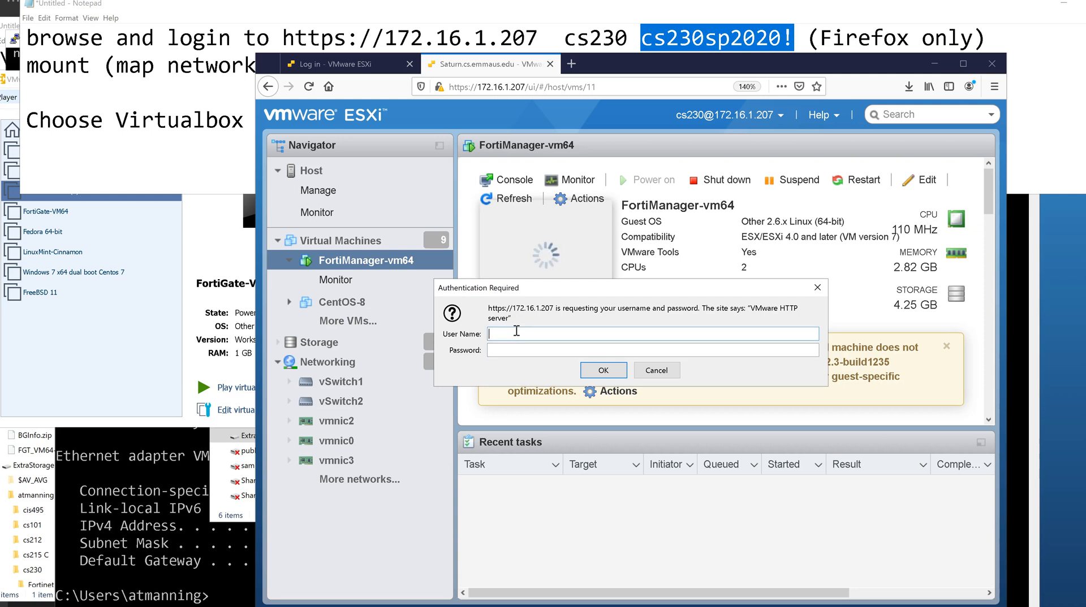
pyautogui.click(666, 373)
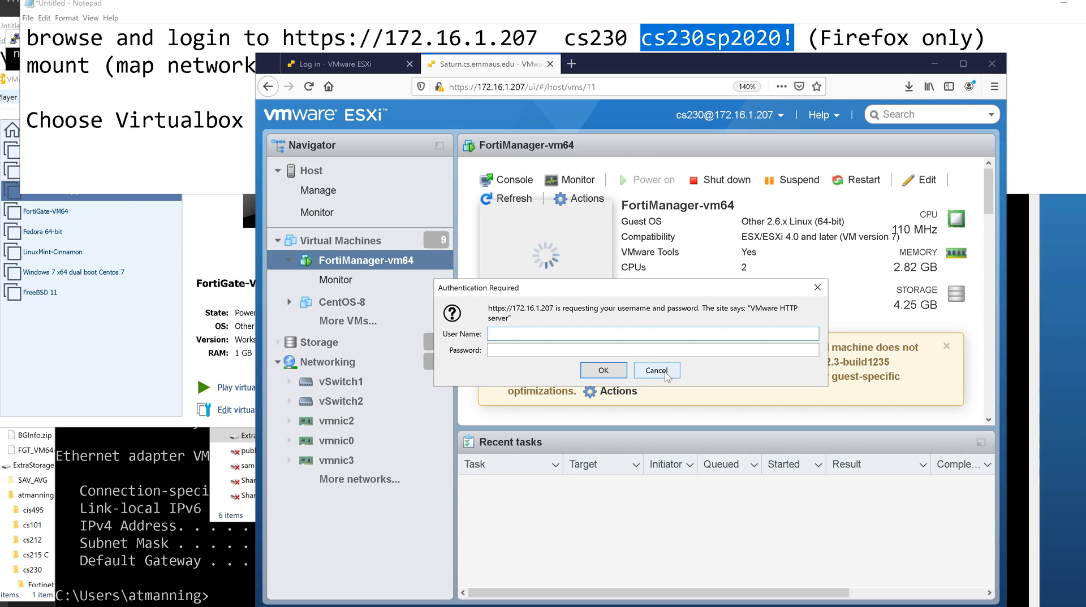
pyautogui.click(665, 373)
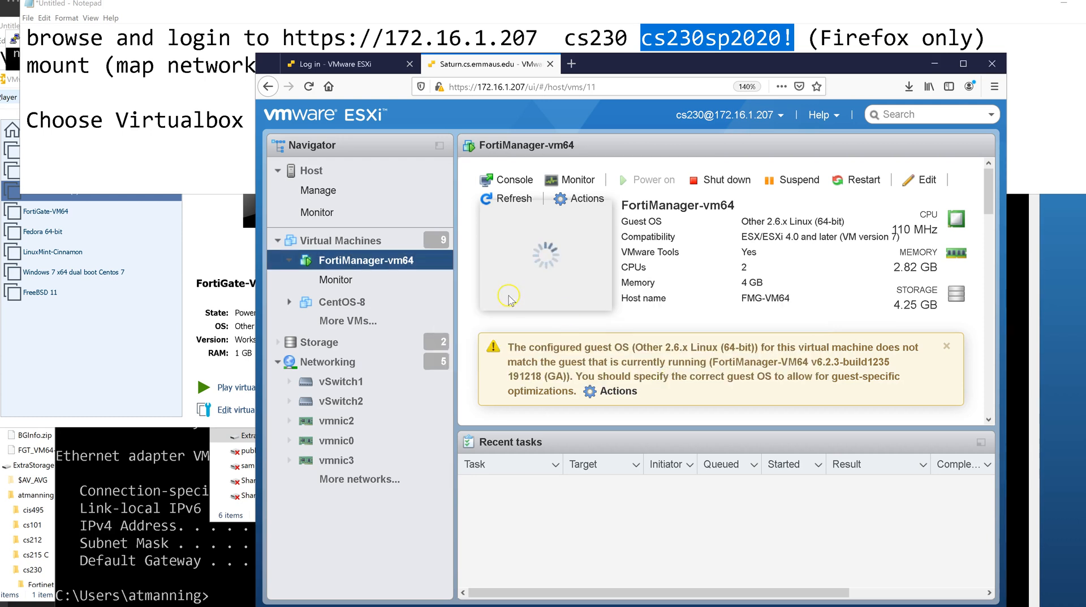
pyautogui.click(349, 303)
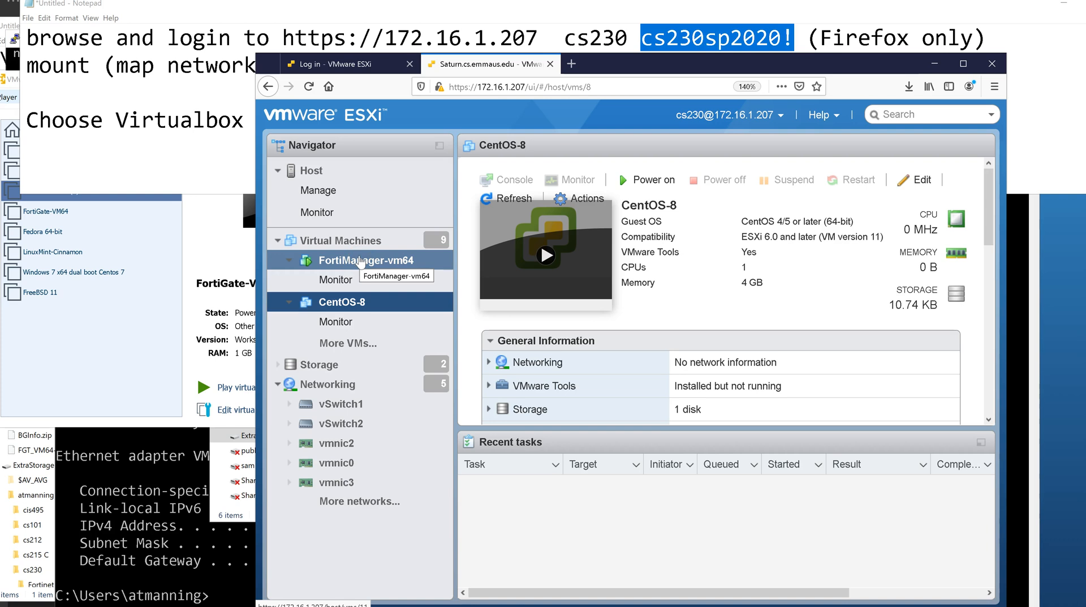
# Browse the host's virtual machine list and Monitor page, then open the CIS_ADServer summary.
pyautogui.click(348, 343)
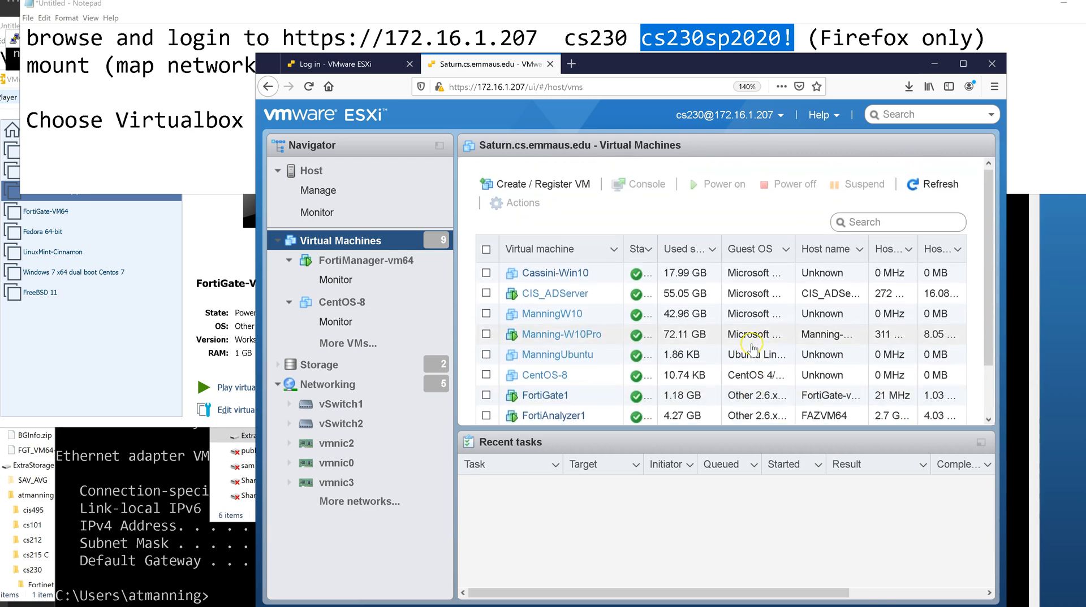
pyautogui.scroll(-2, 752, 347)
pyautogui.scroll(2, 752, 347)
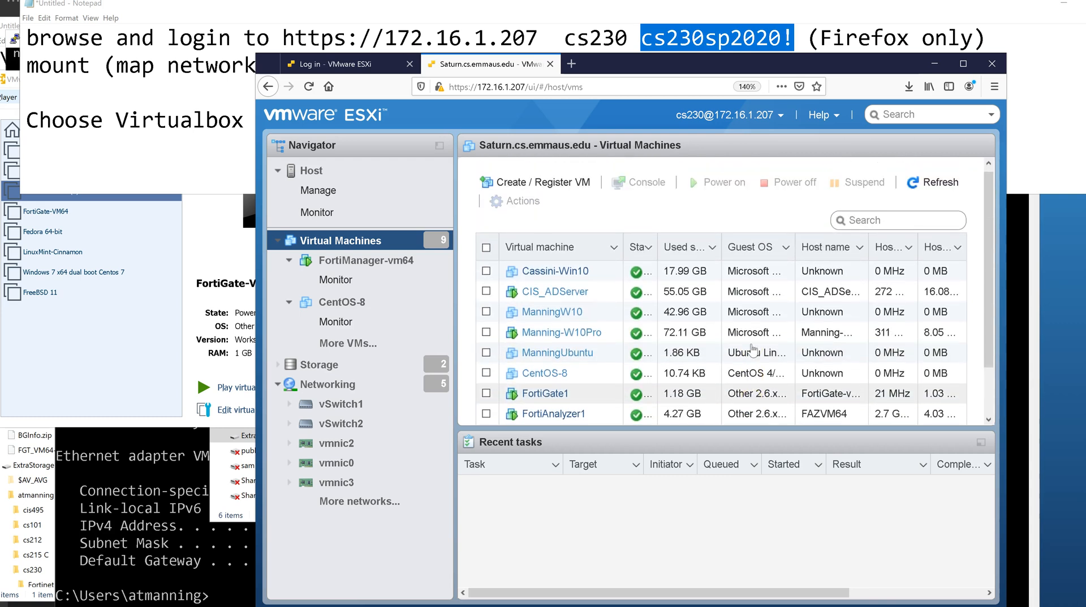
pyautogui.click(317, 211)
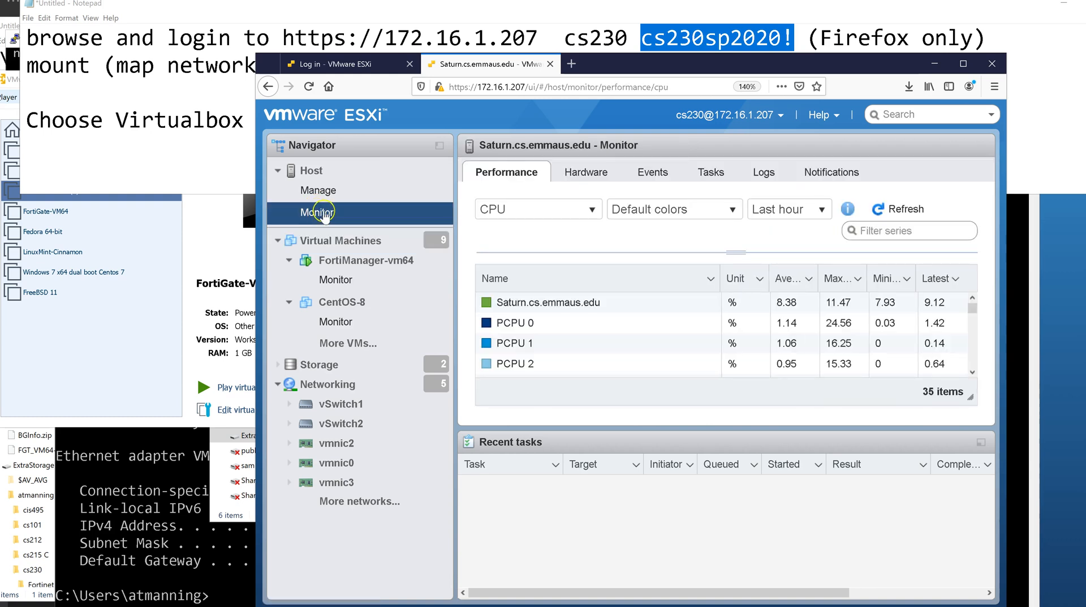
pyautogui.click(348, 242)
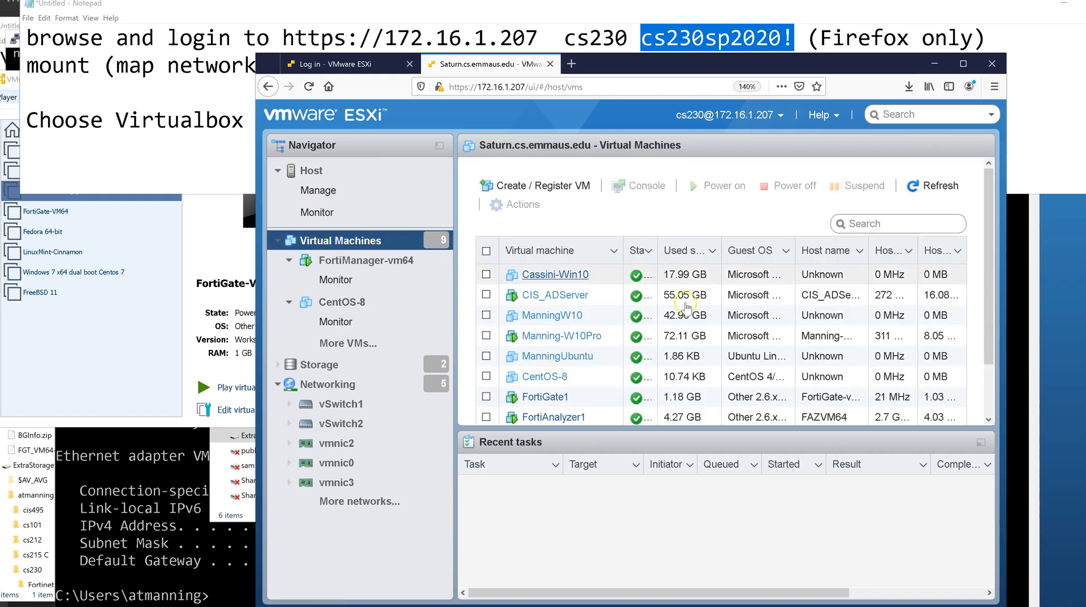
pyautogui.scroll(-2, 678, 295)
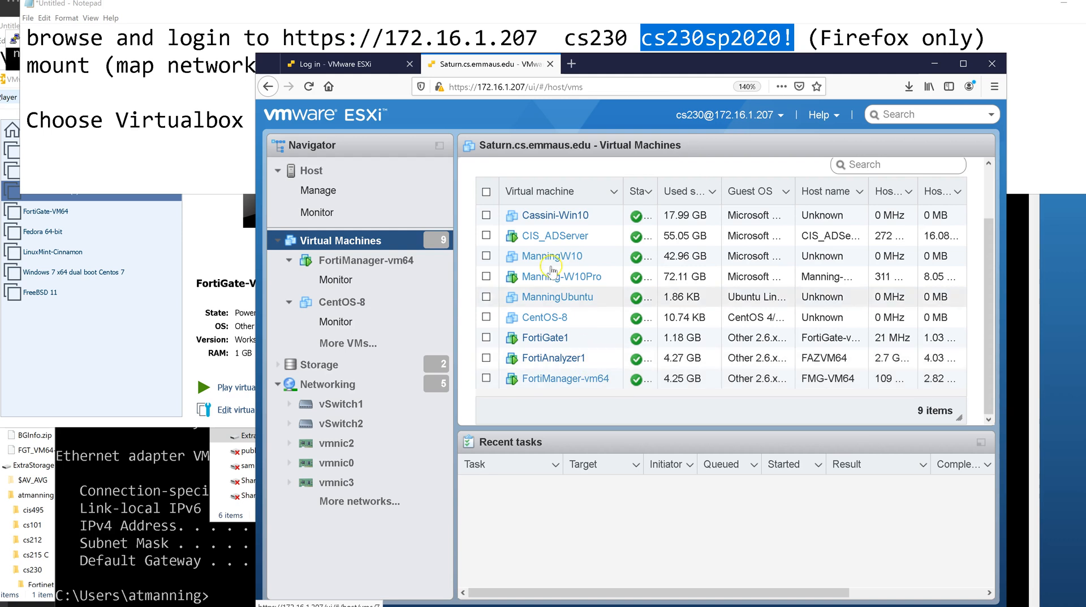
pyautogui.click(537, 240)
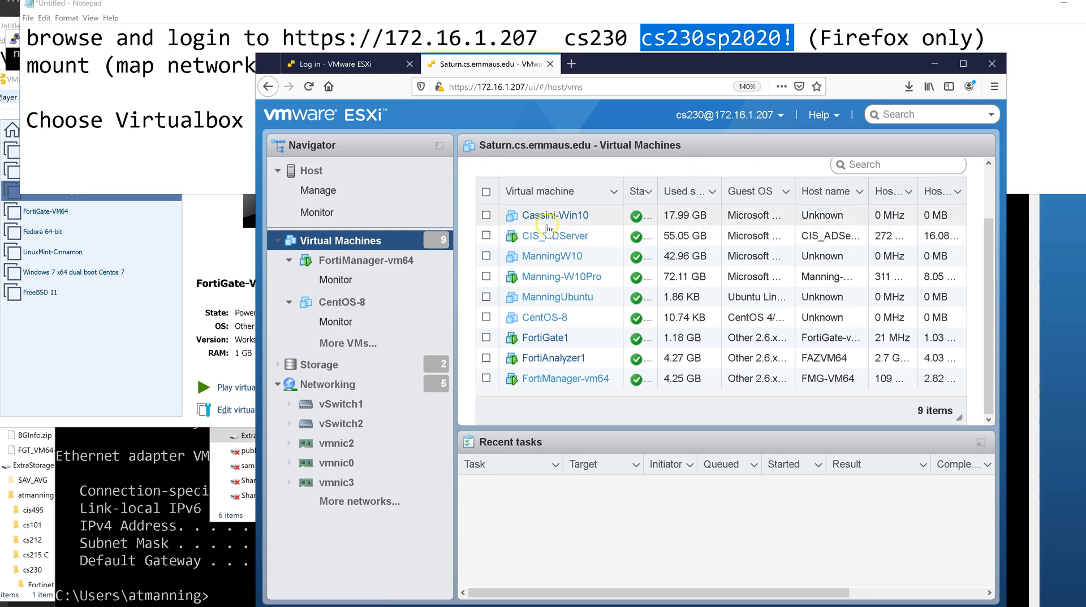
pyautogui.click(555, 237)
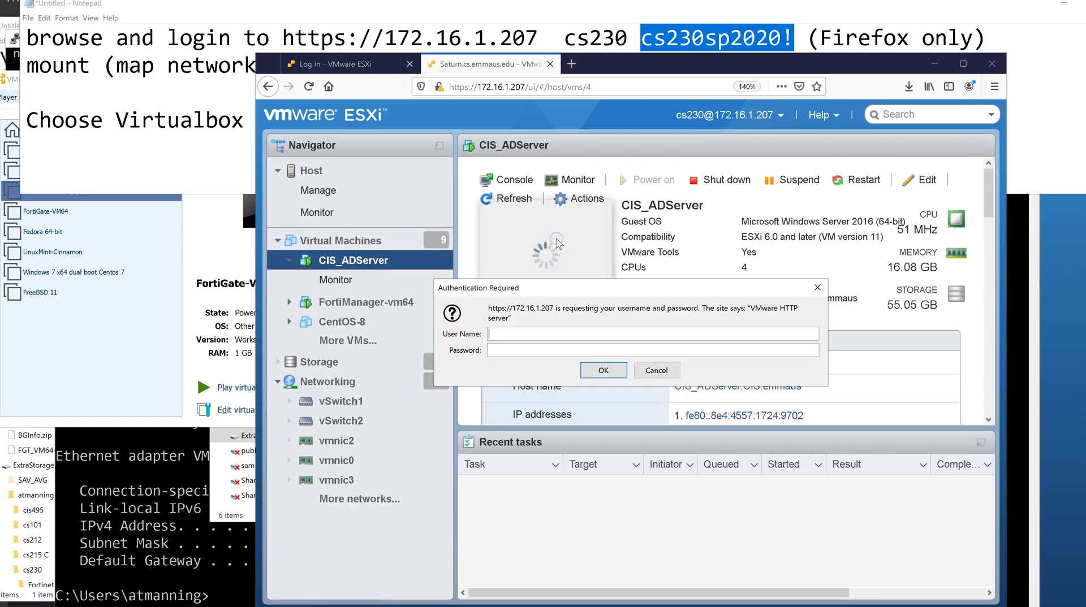
# Close the authentication prompt and show Host > Monitor CPU performance with Virtual Machines collapsed.
pyautogui.click(817, 288)
pyautogui.click(325, 218)
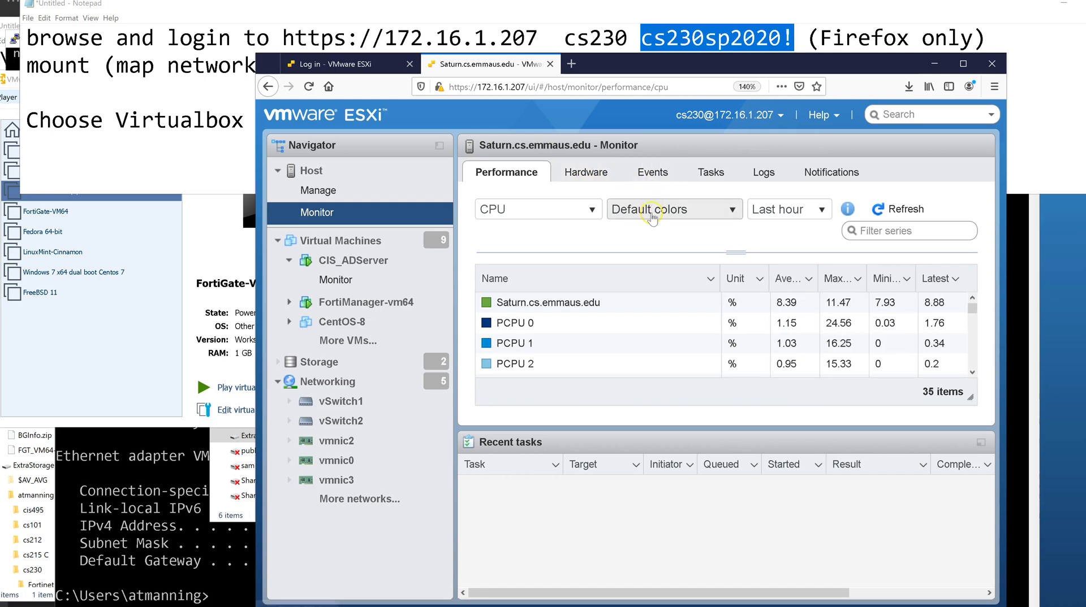
pyautogui.scroll(-2, 653, 336)
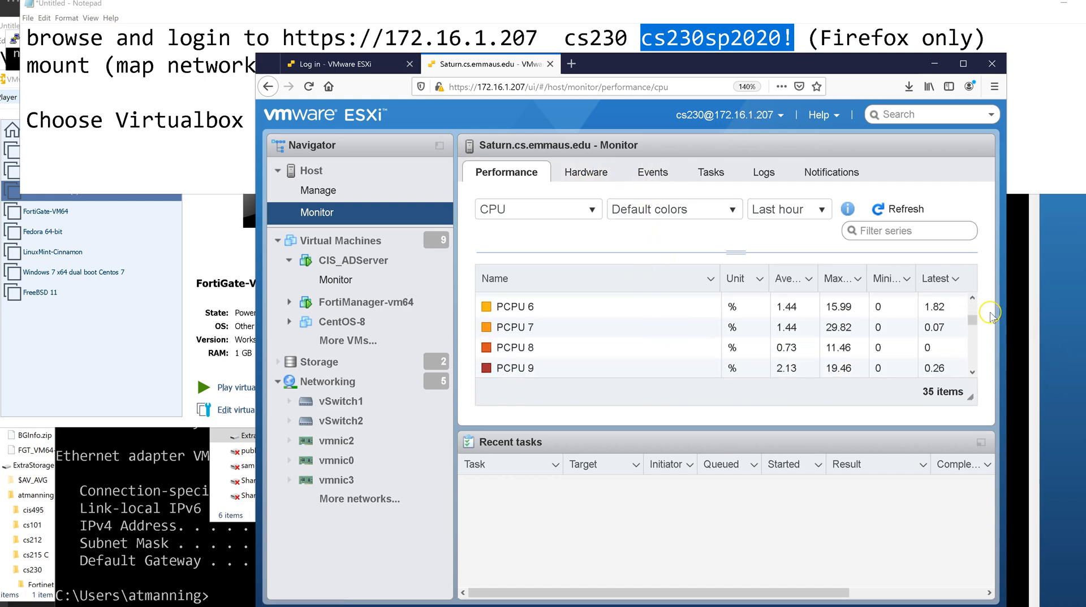
pyautogui.scroll(-8, 735, 339)
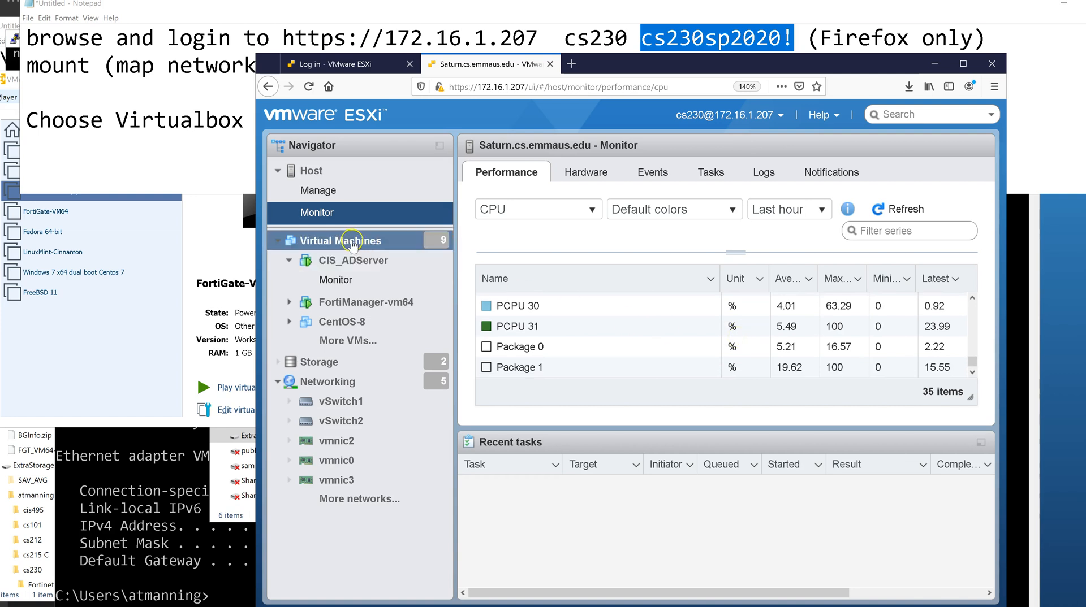
pyautogui.click(277, 240)
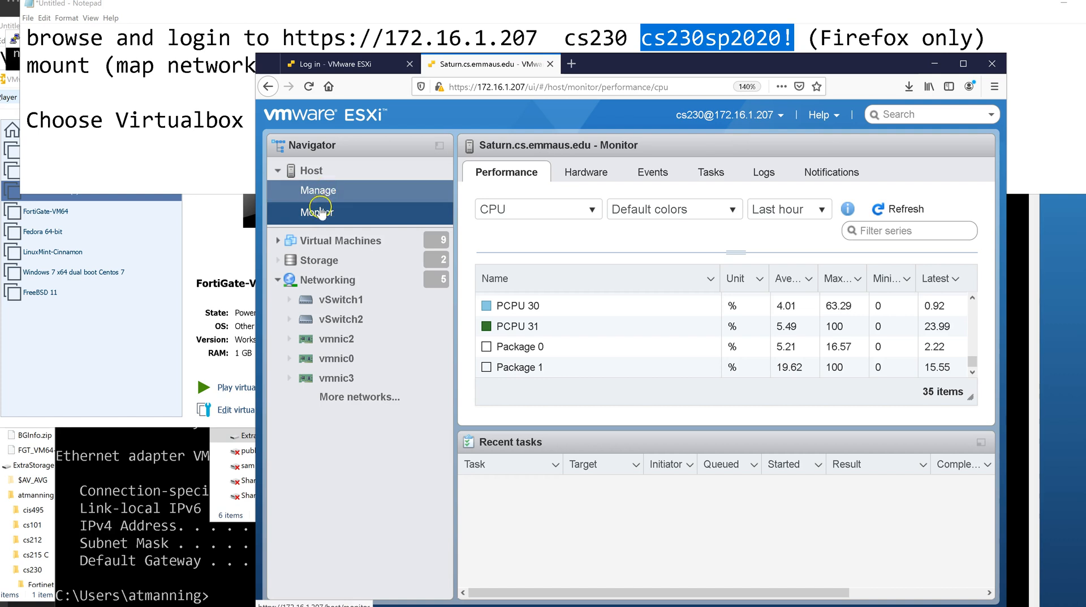
pyautogui.click(297, 167)
pyautogui.click(277, 170)
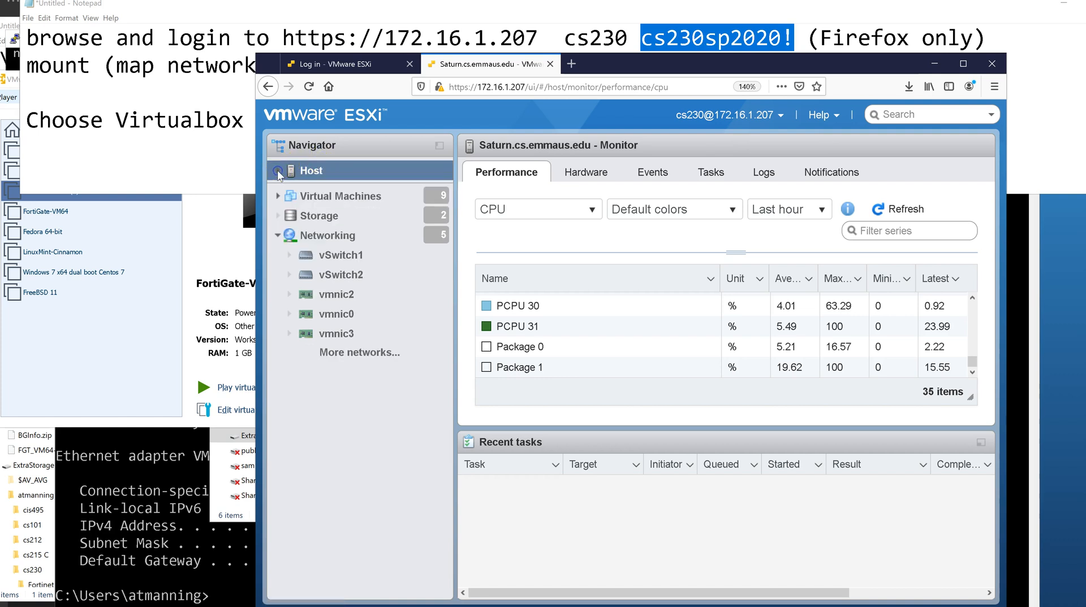
pyautogui.click(277, 170)
pyautogui.click(311, 212)
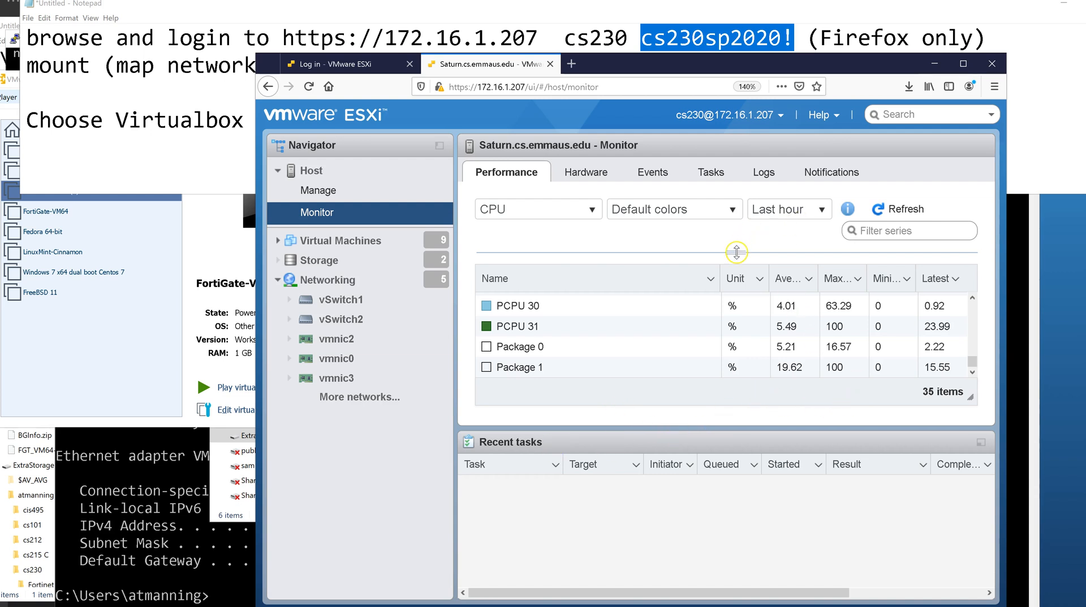
pyautogui.click(551, 207)
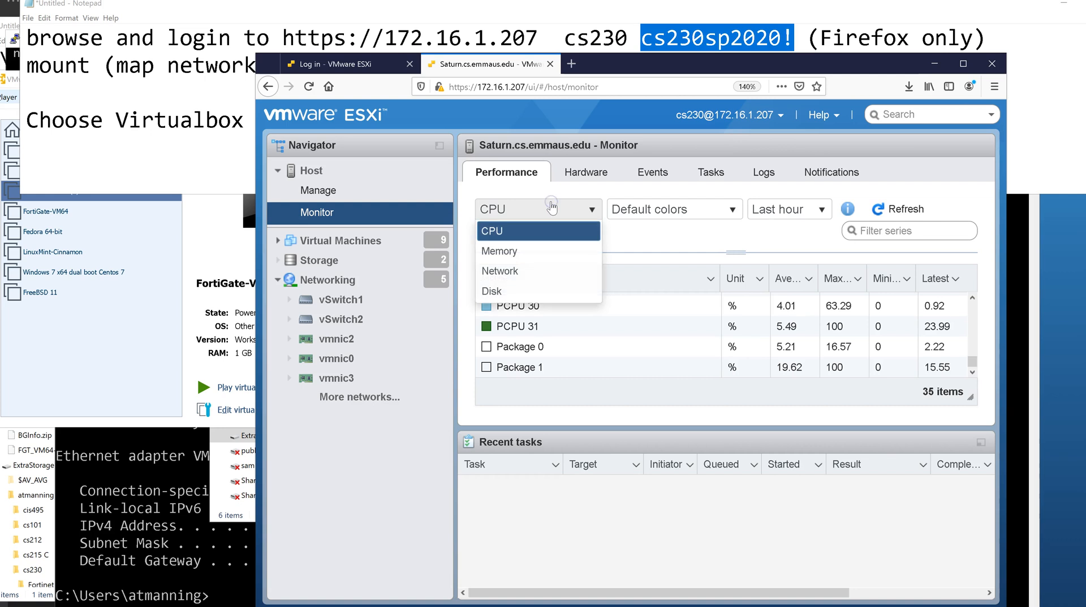
pyautogui.click(552, 207)
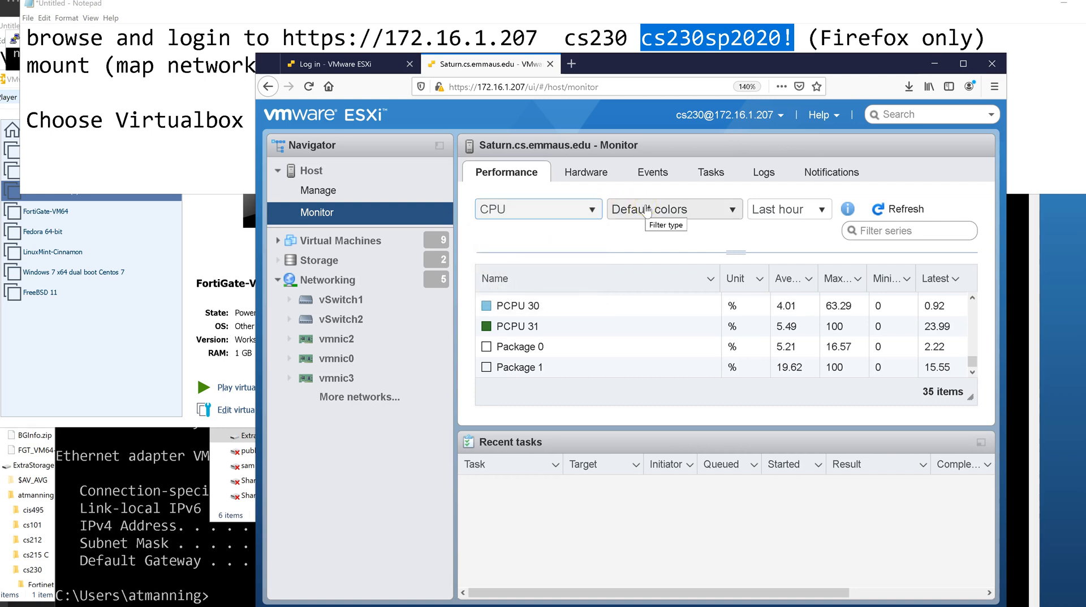
pyautogui.click(643, 210)
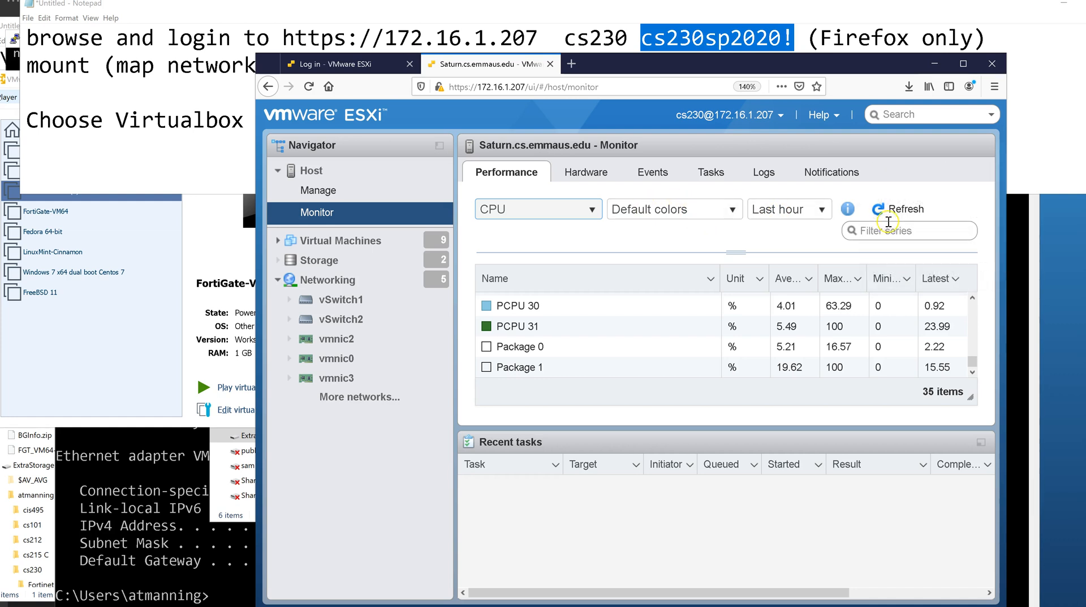
pyautogui.click(847, 209)
pyautogui.click(591, 173)
pyautogui.click(501, 172)
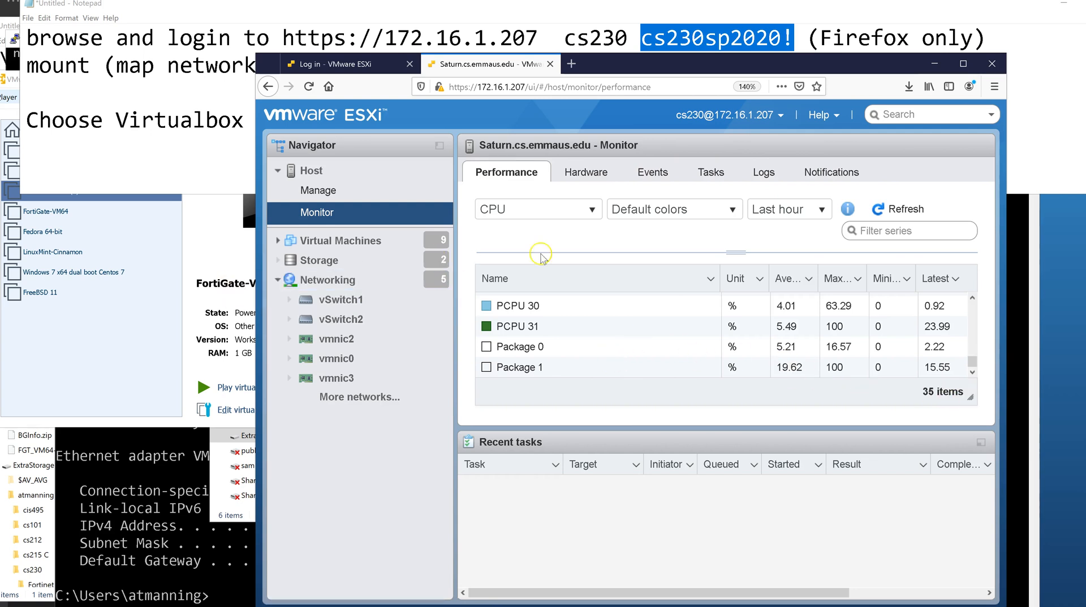
# Resize the chart/table splitter to enlarge the CPU chart while keeping the PCPU 30 row visible.
pyautogui.moveTo(739, 253); pyautogui.dragTo(728, 382)
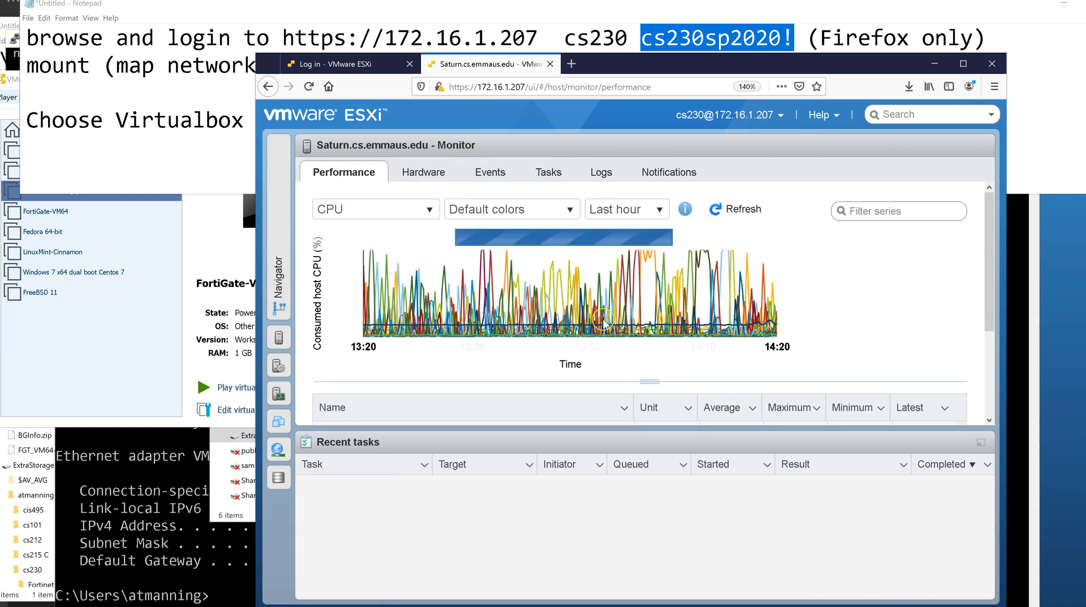
pyautogui.moveTo(604, 322)
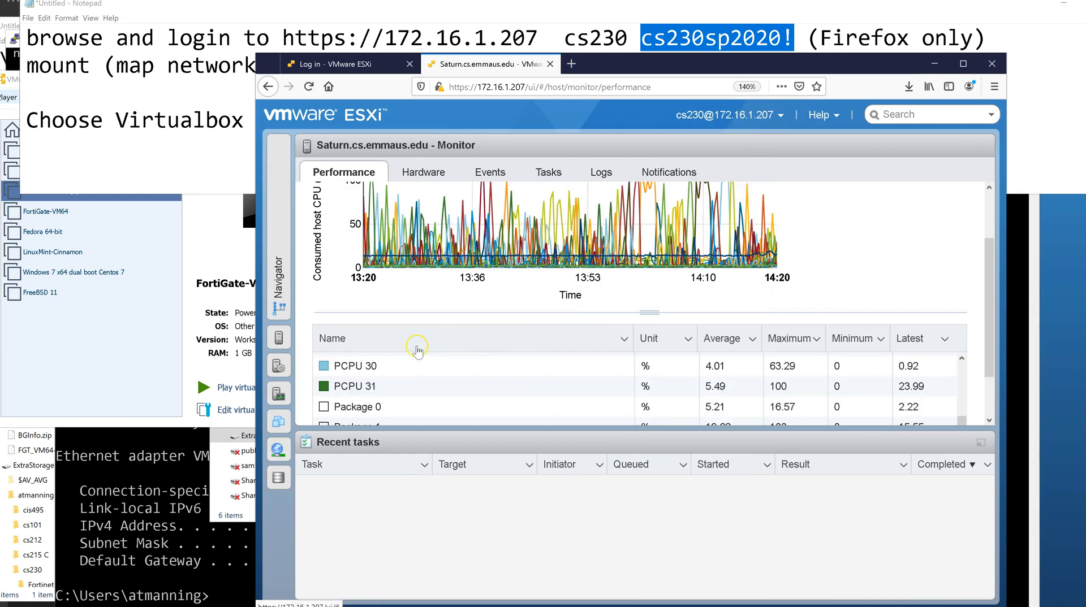
pyautogui.scroll(2, 593, 305)
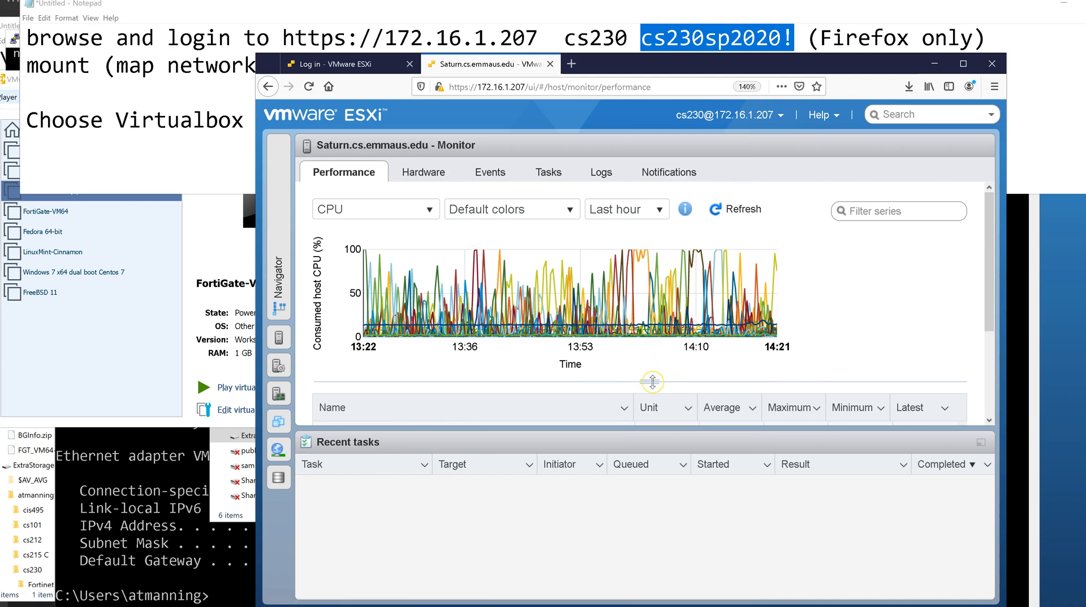
pyautogui.moveTo(653, 382); pyautogui.dragTo(655, 360)
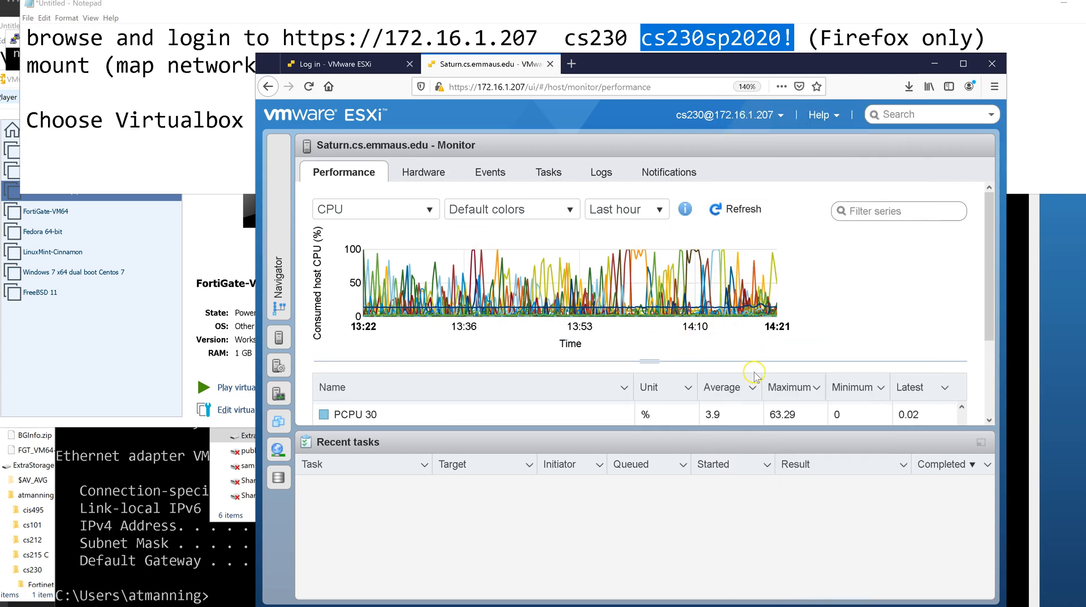
pyautogui.moveTo(700, 275)
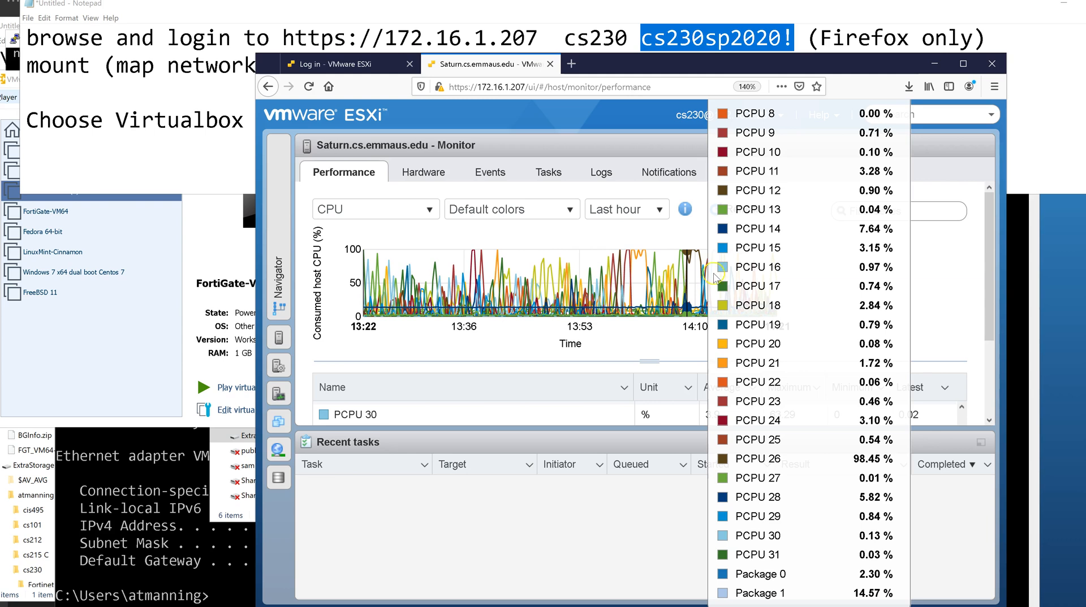
# Dismiss the per-CPU value readout and scroll down to the per-CPU table rows.
pyautogui.click(824, 330)
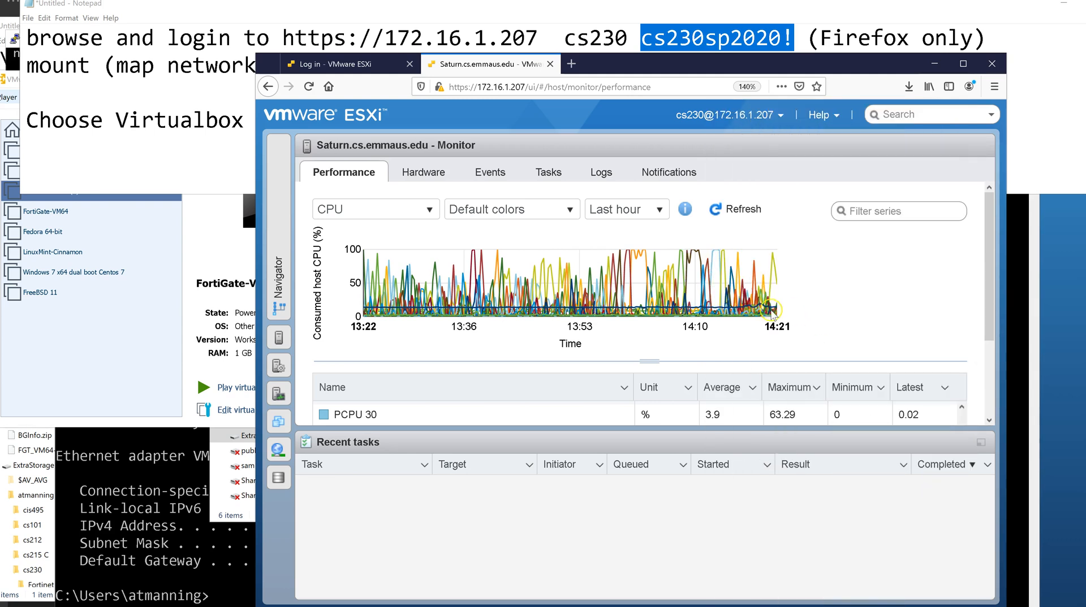
pyautogui.moveTo(691, 294)
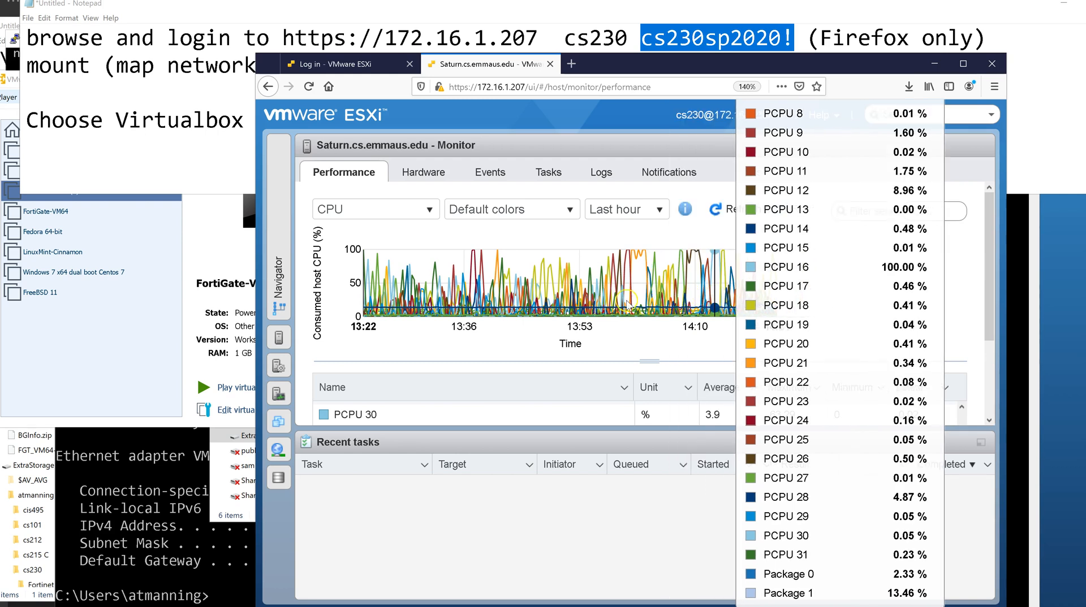
pyautogui.scroll(-2, 564, 327)
pyautogui.click(564, 326)
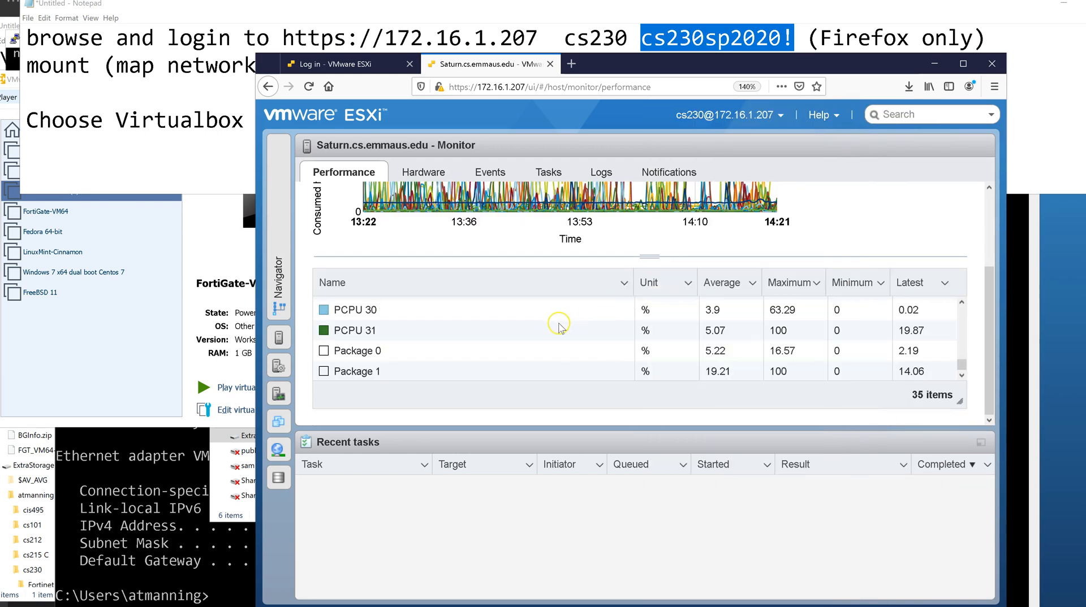
# Drag the splitter under the CPU chart downward so the chart is taller.
pyautogui.moveTo(654, 257); pyautogui.dragTo(645, 297)
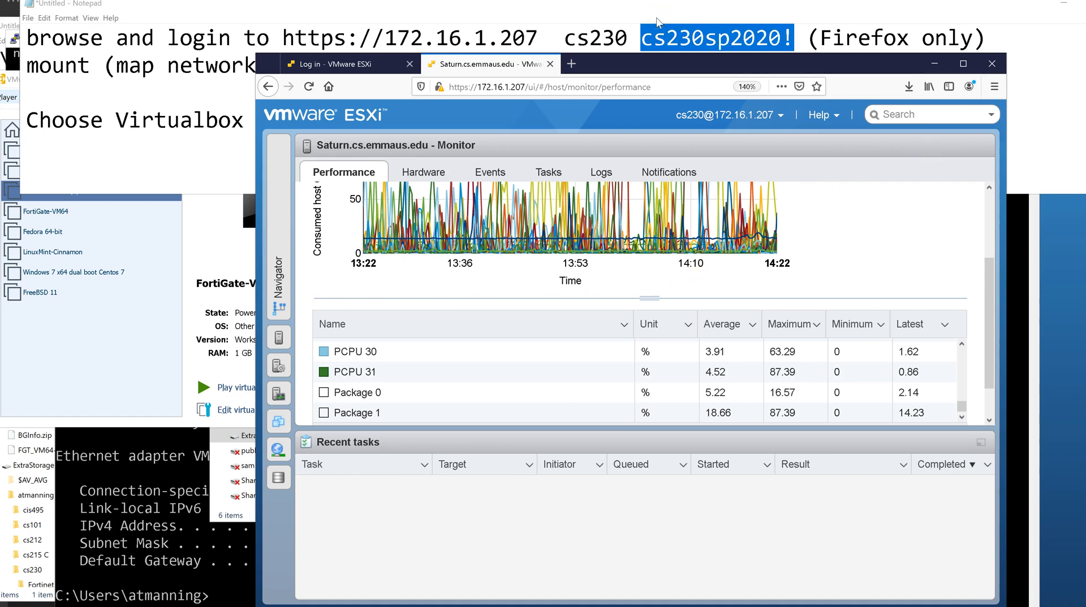
# Move the Firefox window up-left and resize the Monitor panel so the full 13:23–14:23 CPU chart shows.
pyautogui.moveTo(650, 66); pyautogui.dragTo(547, 36)
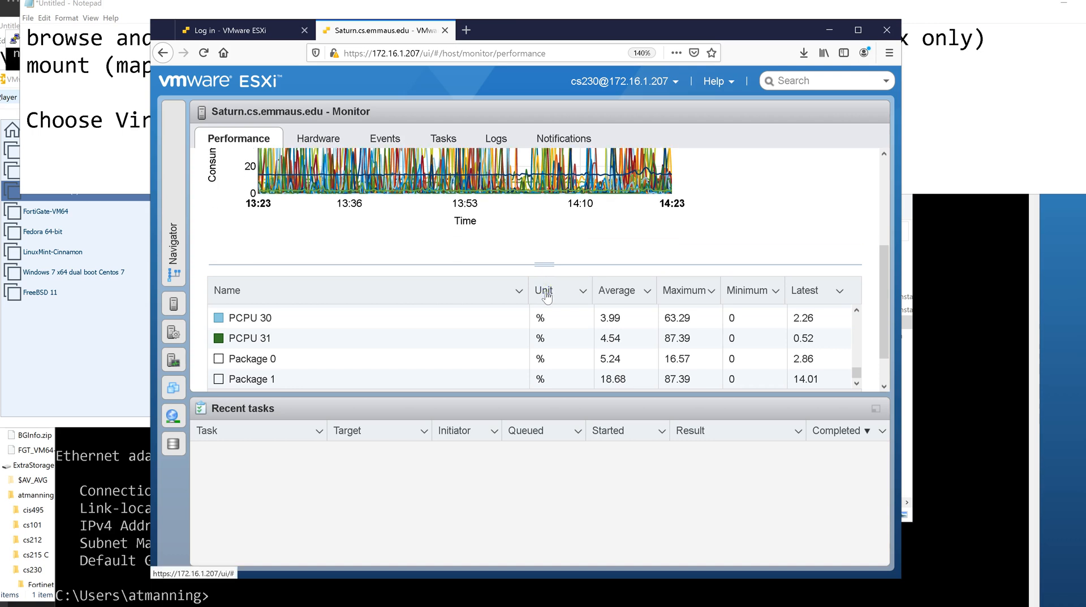
pyautogui.moveTo(886, 302); pyautogui.dragTo(894, 260)
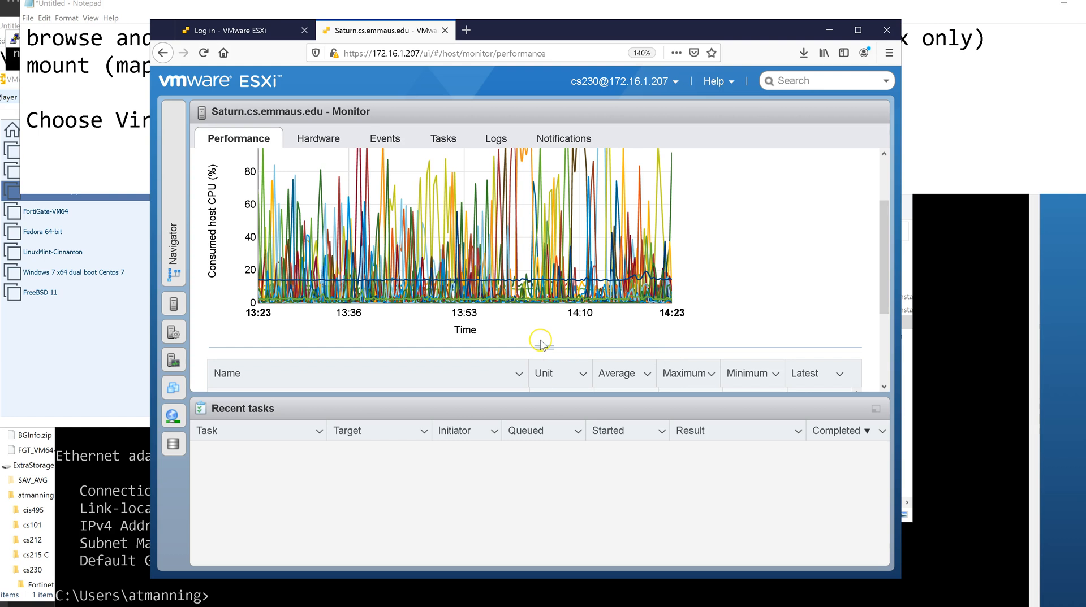
pyautogui.moveTo(543, 348); pyautogui.dragTo(544, 323)
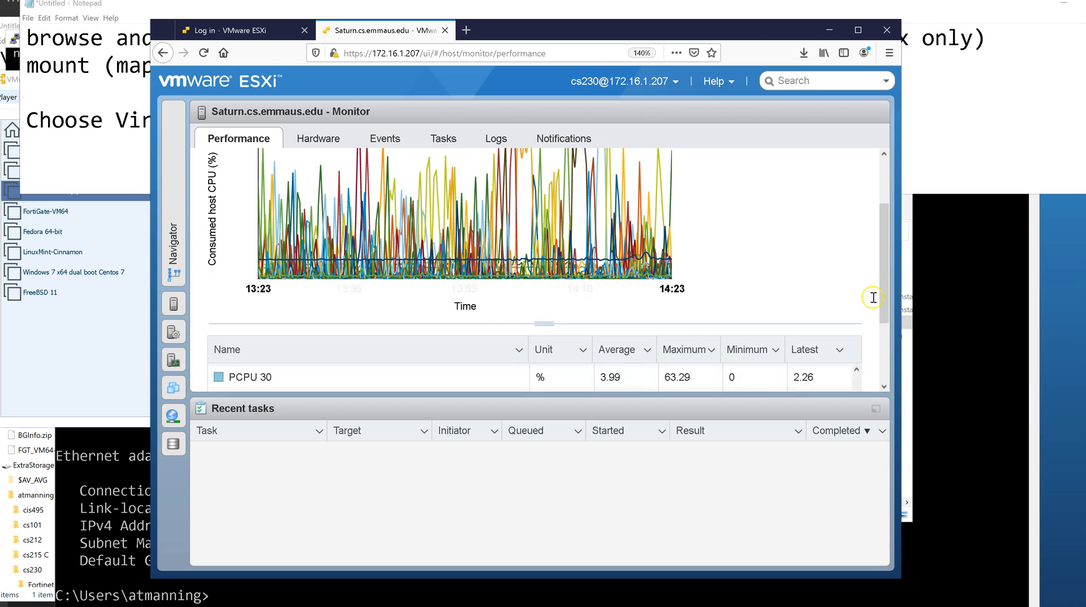
pyautogui.moveTo(885, 285); pyautogui.dragTo(880, 226)
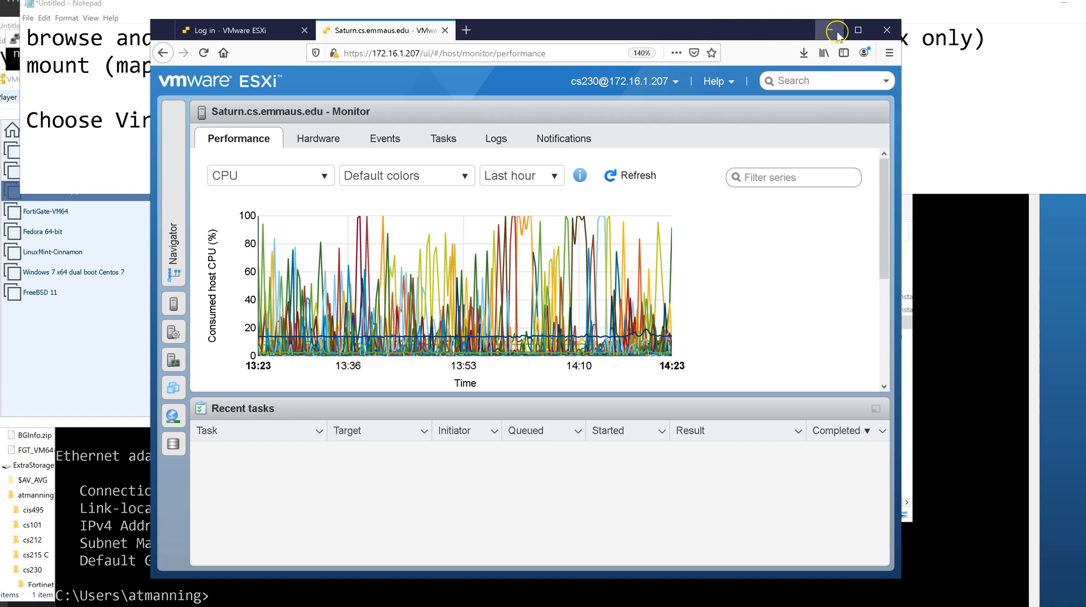
# Close the ESXi Firefox window and place the Schoology window over Notepad.
pyautogui.click(884, 30)
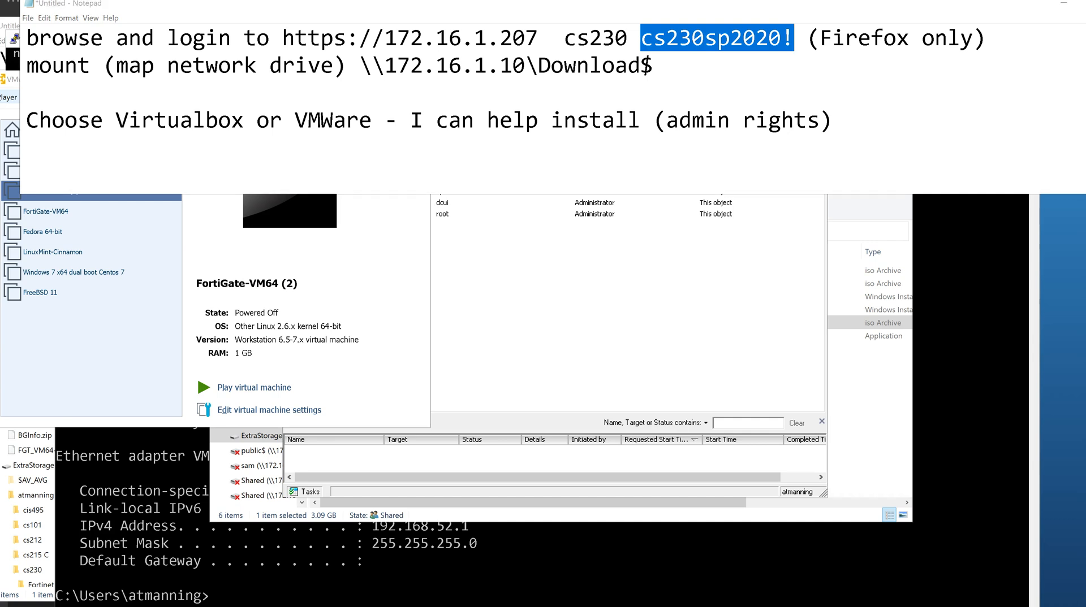
pyautogui.moveTo(1, 12); pyautogui.dragTo(334, 34)
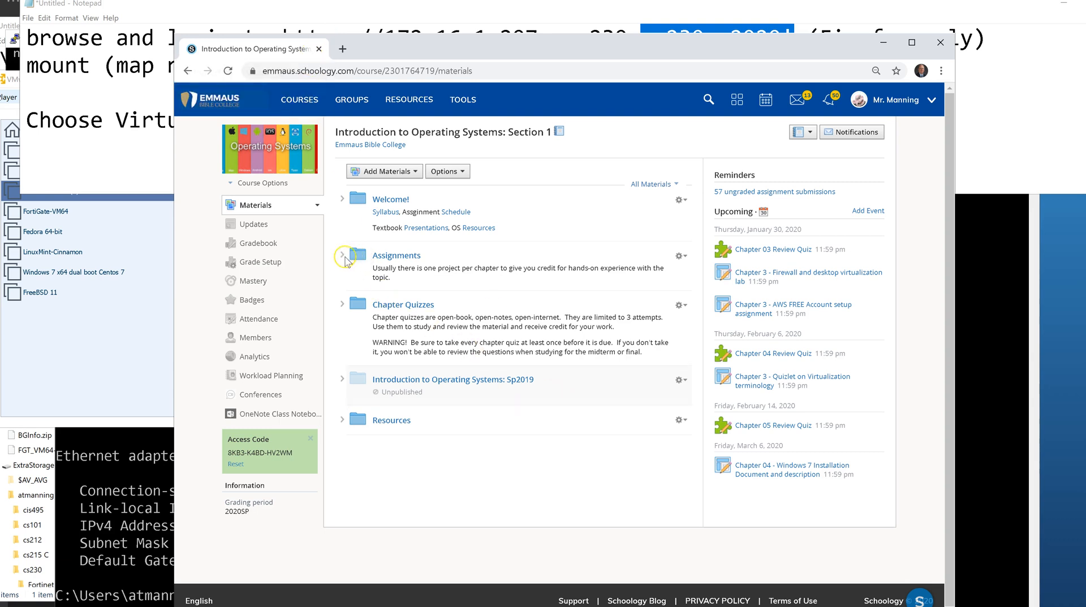
# Expand the Assignments folder and open 'Chapter 04 - Windows 7 Installation Document and description'.
pyautogui.click(341, 255)
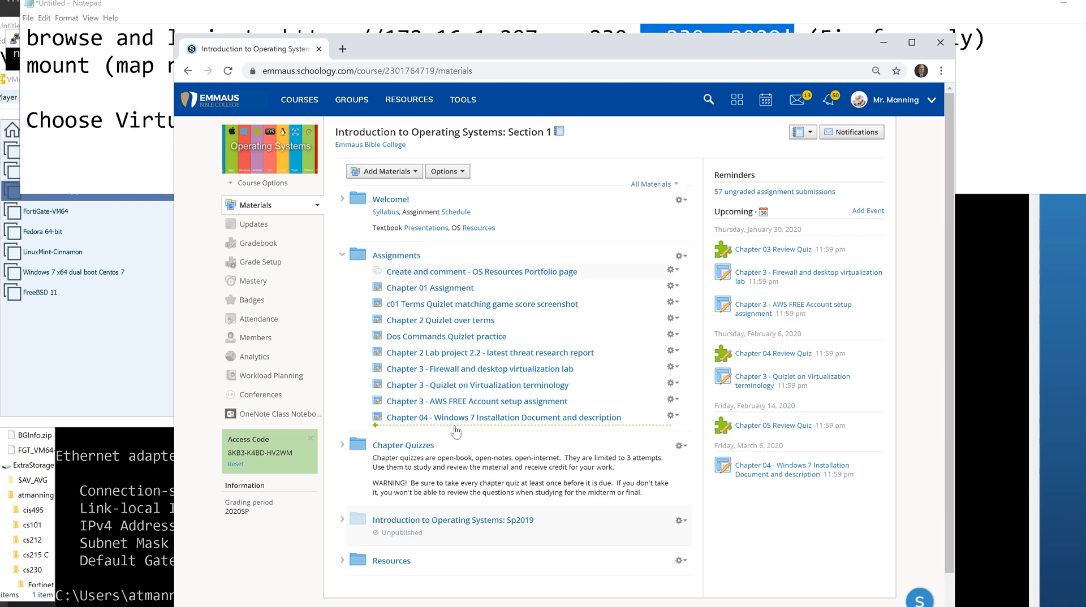
pyautogui.click(454, 419)
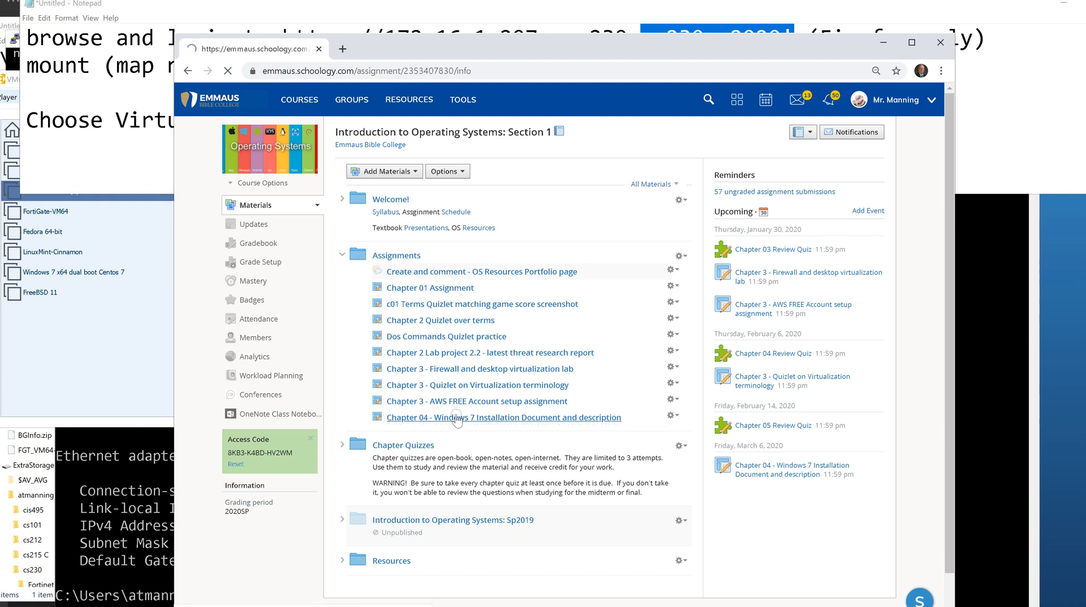
# Widen the Chrome window to the left and right screen edges and reposition it.
pyautogui.scroll(3, 457, 422)
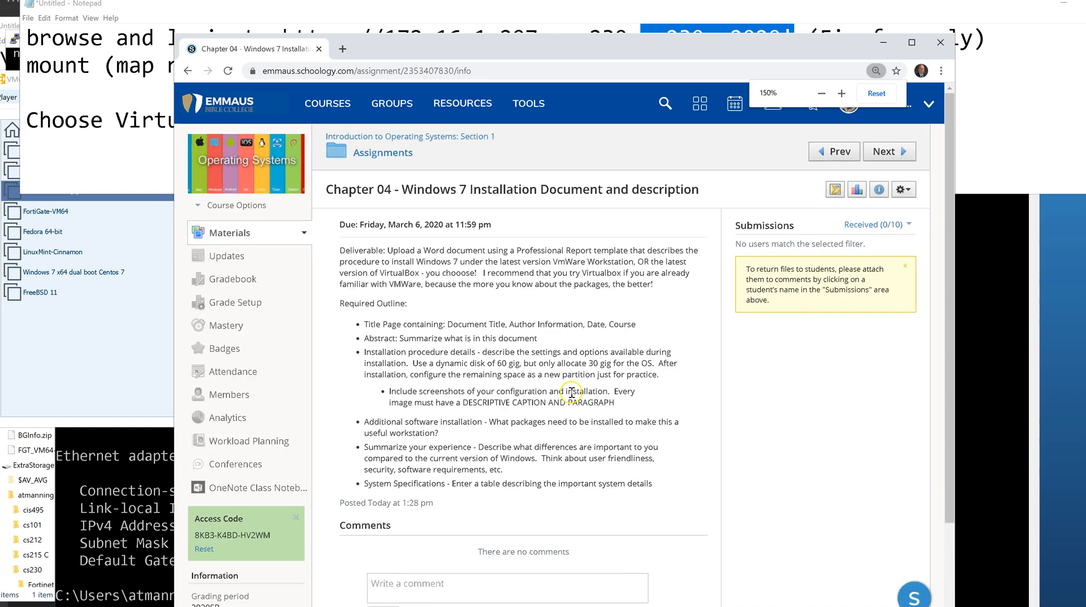
pyautogui.moveTo(173, 341); pyautogui.dragTo(56, 337)
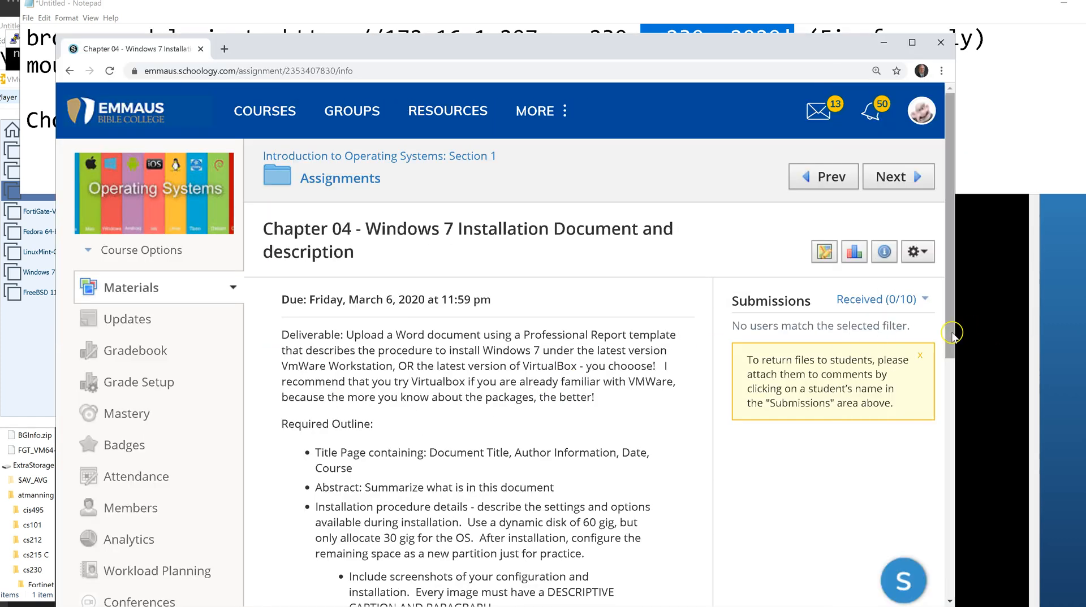
pyautogui.moveTo(957, 333); pyautogui.dragTo(1084, 333)
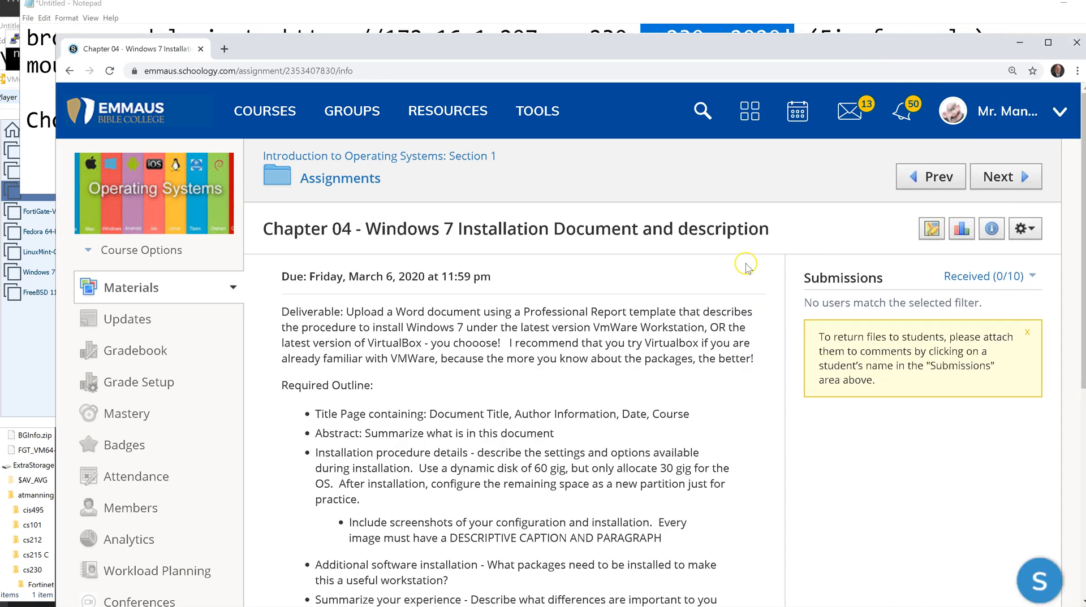
pyautogui.moveTo(367, 35)
pyautogui.mouseDown()
pyautogui.moveTo(405, 22)
pyautogui.moveTo(362, 14)
pyautogui.mouseUp()
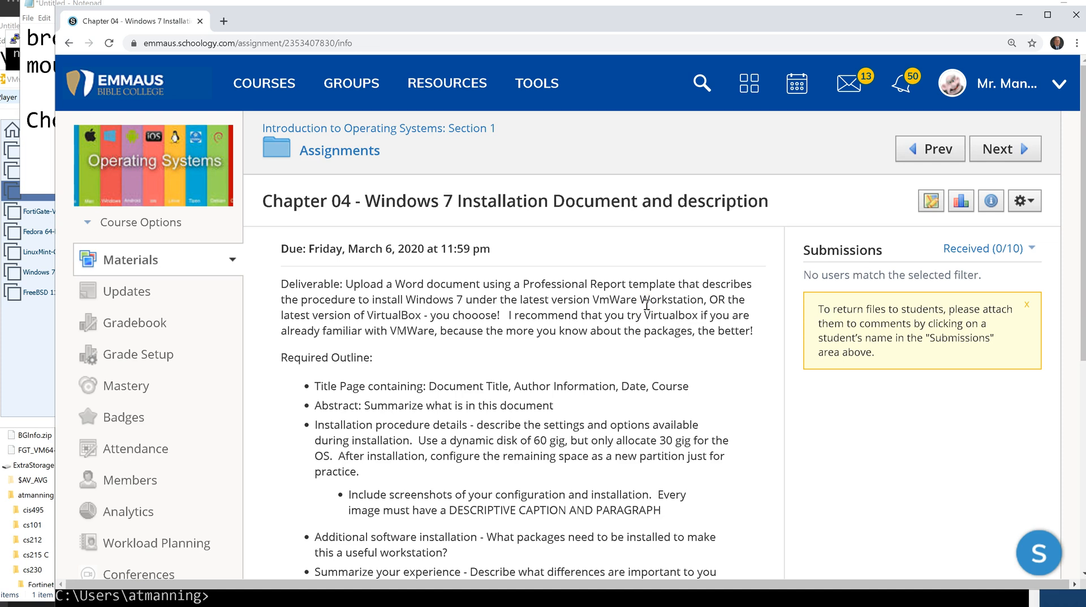
# Zoom the assignment page to 200% and scroll down to the Required Outline.
pyautogui.hotkey('ctrl', '+')
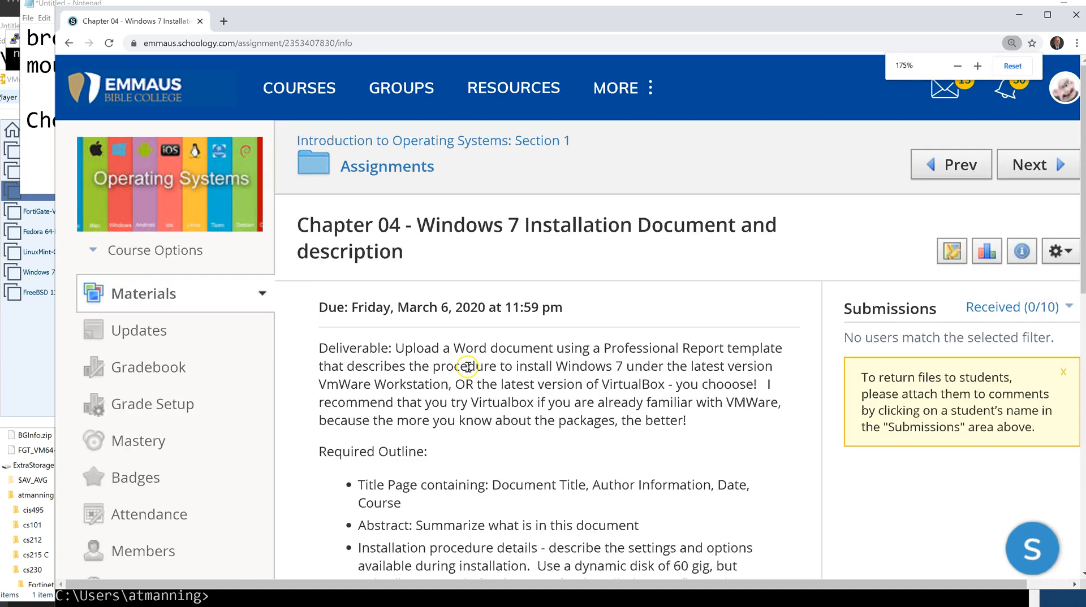
pyautogui.scroll(-1, 468, 367)
pyautogui.hotkey('ctrl', '+')
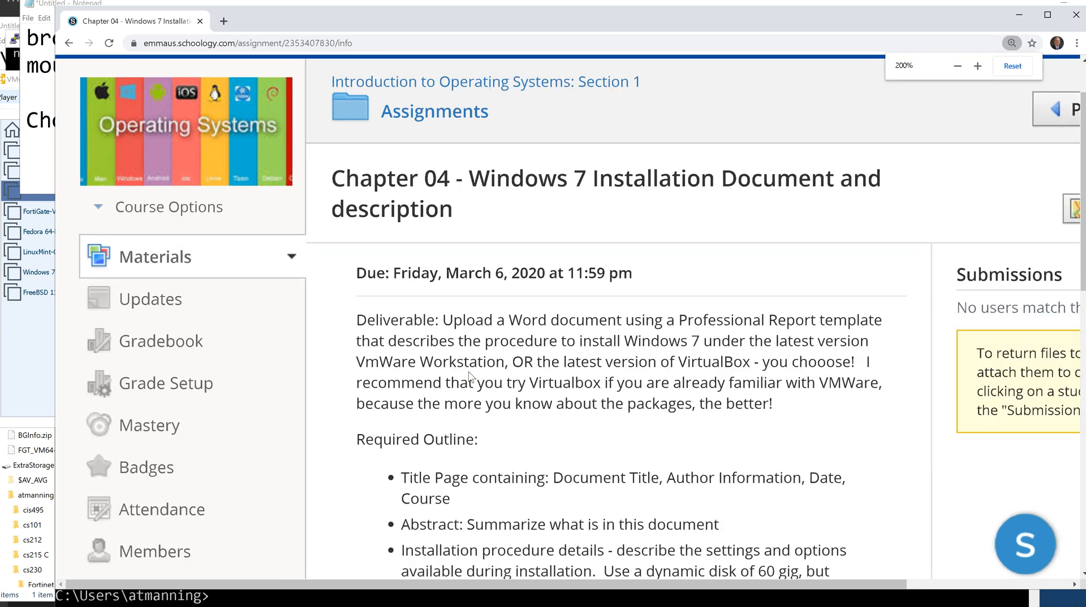
pyautogui.scroll(-1, 470, 377)
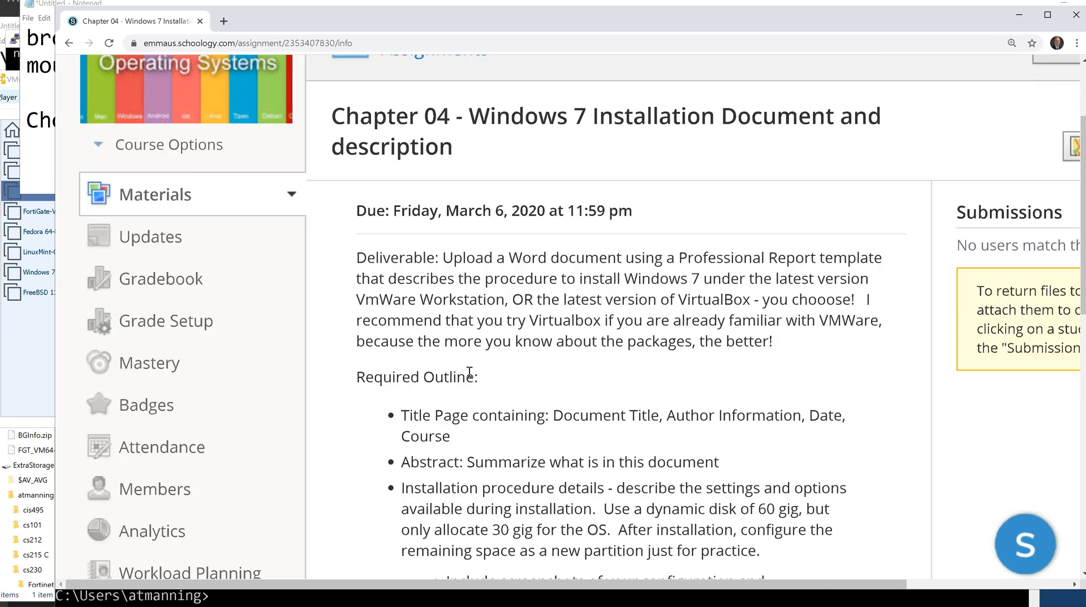
pyautogui.hotkey('ctrl', '-')
pyautogui.hotkey('ctrl', '+')
pyautogui.scroll(-1, 469, 373)
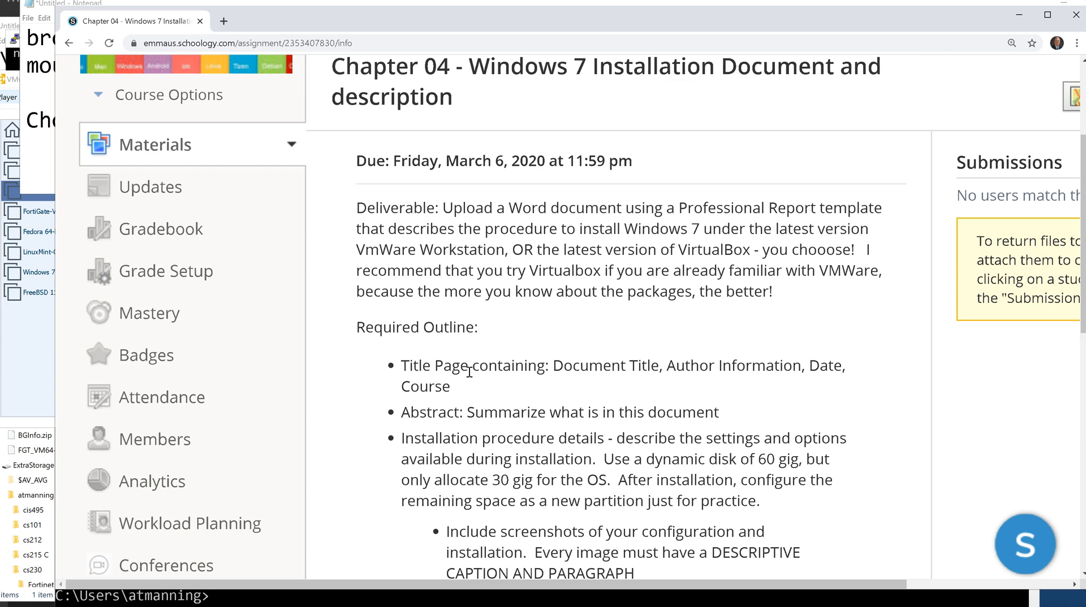
pyautogui.click(439, 21)
pyautogui.moveTo(438, 20)
pyautogui.mouseDown()
pyautogui.moveTo(428, 14)
pyautogui.moveTo(440, 17)
pyautogui.mouseUp()
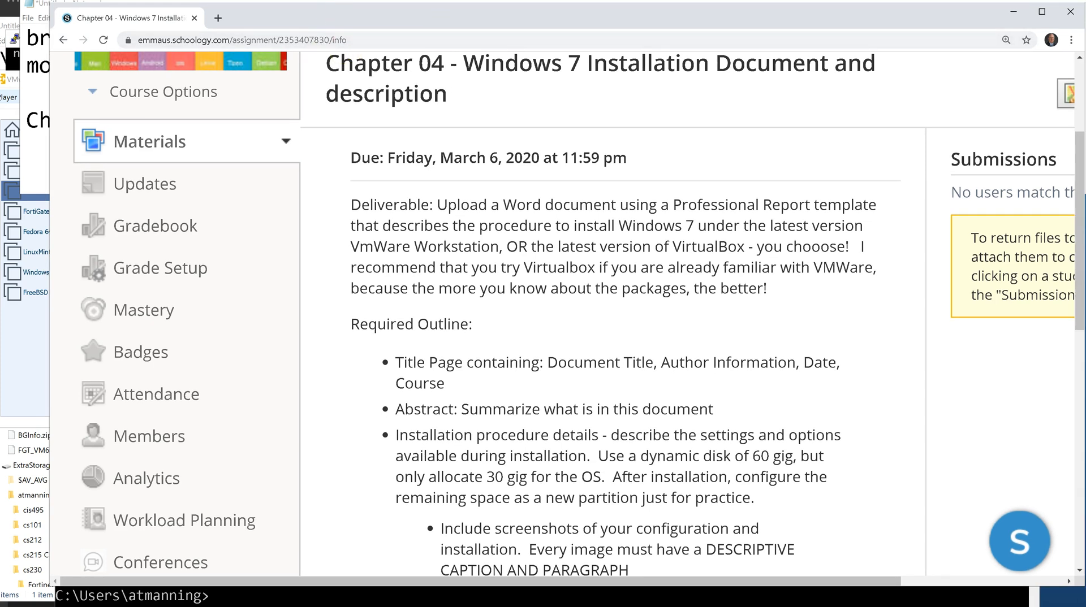
# In the Notepad notes, select the word mount and the \\172.16.1.10\Download$ share path.
pyautogui.click(23, 163)
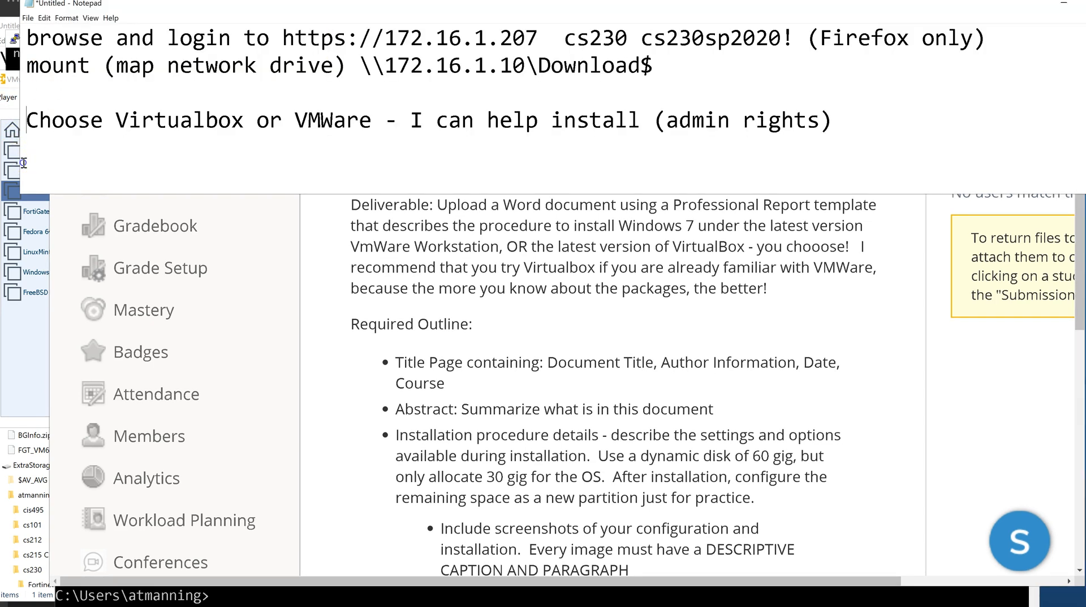
pyautogui.click(26, 67)
pyautogui.moveTo(26, 66); pyautogui.dragTo(88, 66)
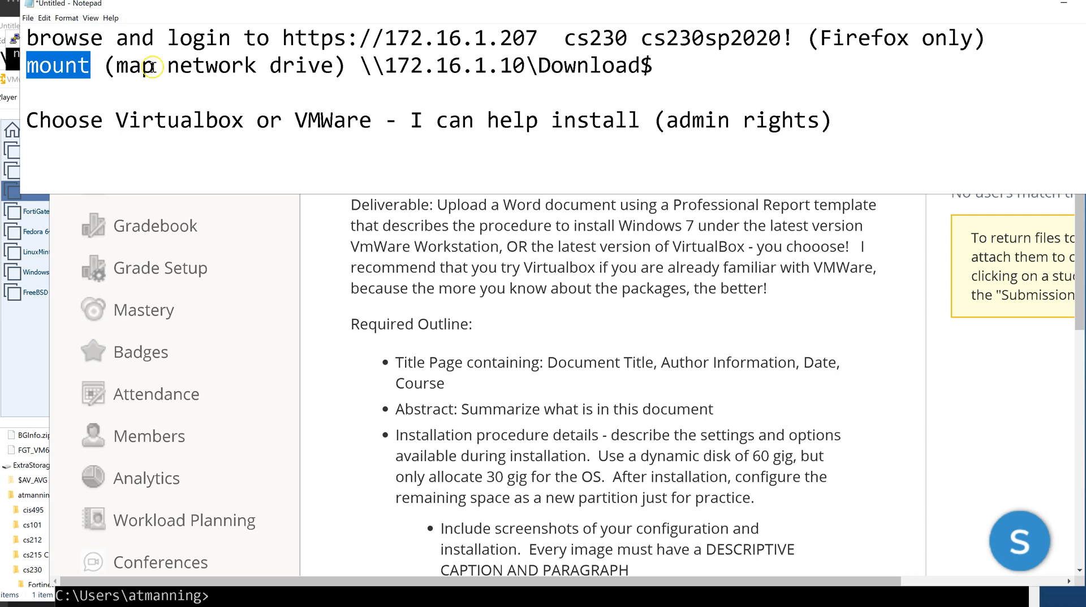
pyautogui.moveTo(360, 66); pyautogui.dragTo(653, 71)
pyautogui.hotkey('ctrl', 'c')
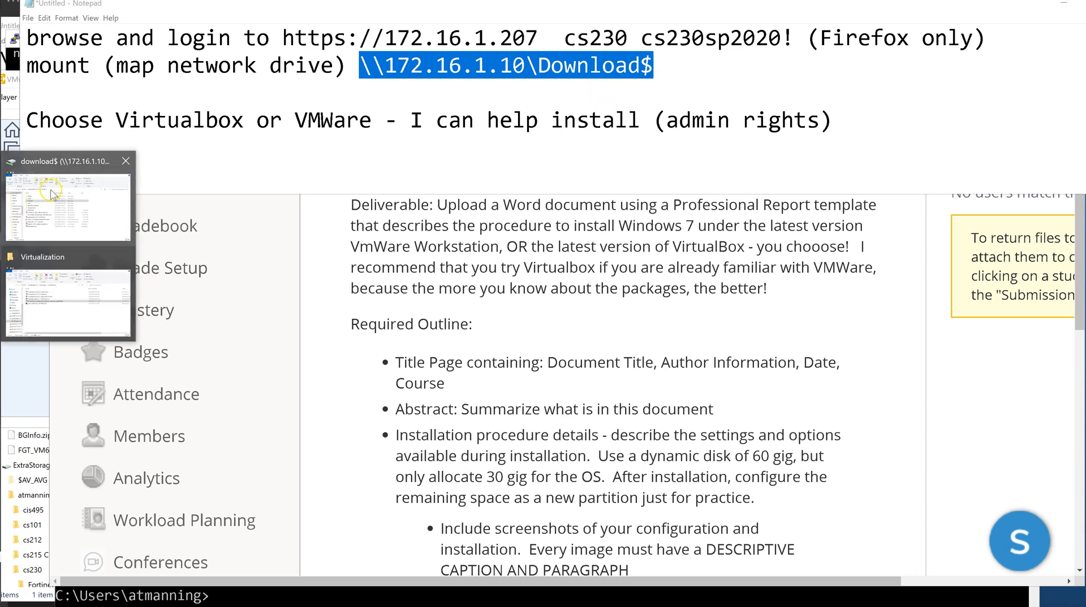
# Bring the download$ Explorer window forward, move it up-right, and focus its address bar.
pyautogui.click(55, 195)
pyautogui.moveTo(220, 217); pyautogui.dragTo(348, 104)
pyautogui.click(344, 198)
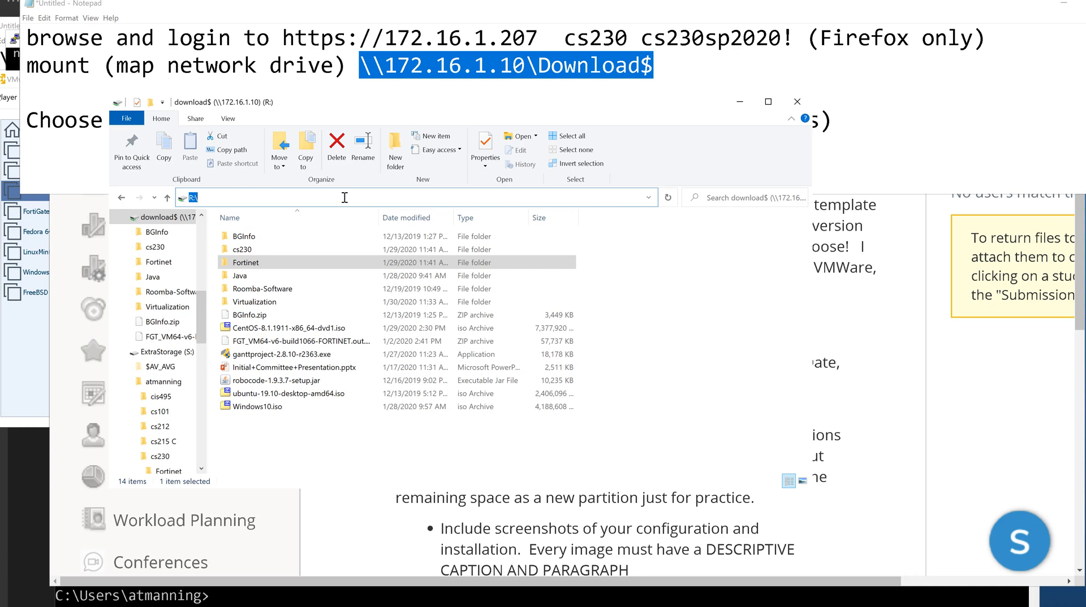
# Collapse ExtraStorage and download$ (R:), widen the folder tree, and open This PC's shortcut menu.
pyautogui.scroll(-2, 178, 311)
pyautogui.click(178, 311)
pyautogui.click(121, 277)
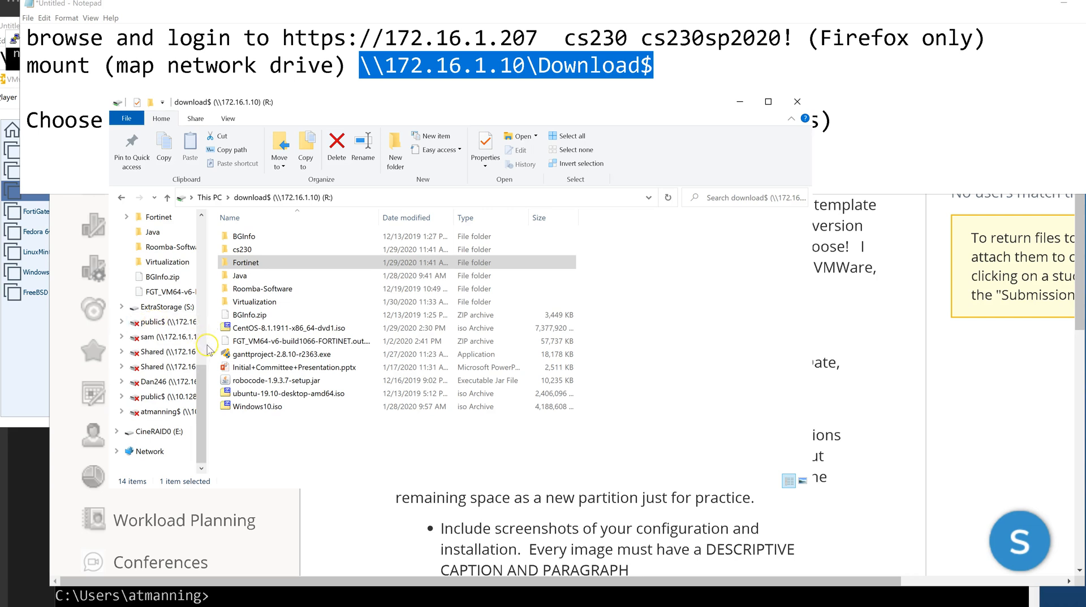
pyautogui.moveTo(206, 346); pyautogui.dragTo(293, 348)
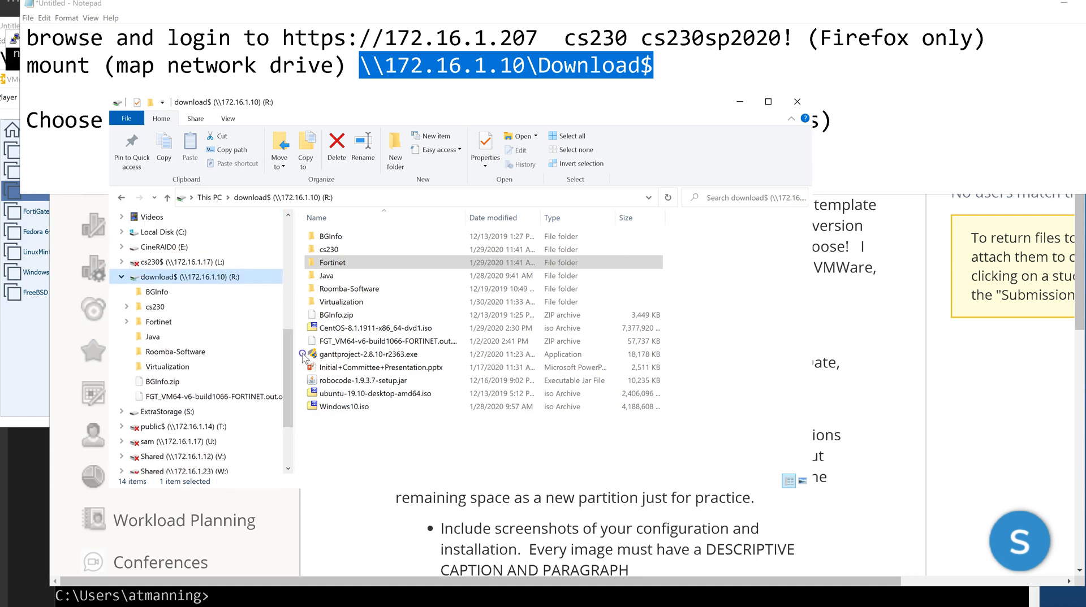
pyautogui.click(122, 277)
pyautogui.scroll(4, 245, 346)
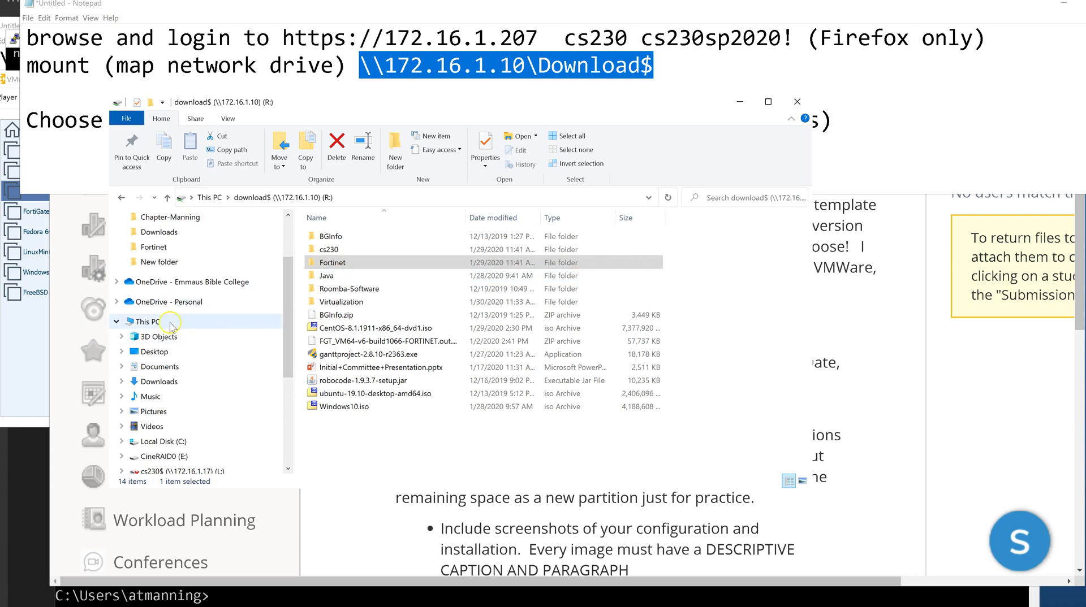
pyautogui.rightClick(144, 322)
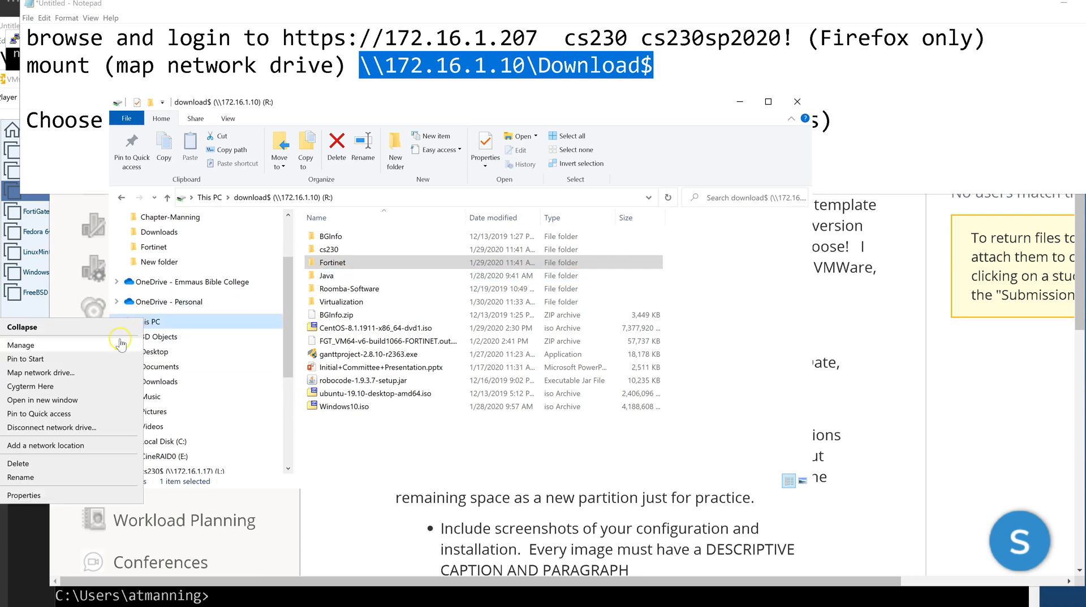
# Map \\172.16.1.10\Download$ as network drive Q: and open its 14 items.
pyautogui.click(51, 373)
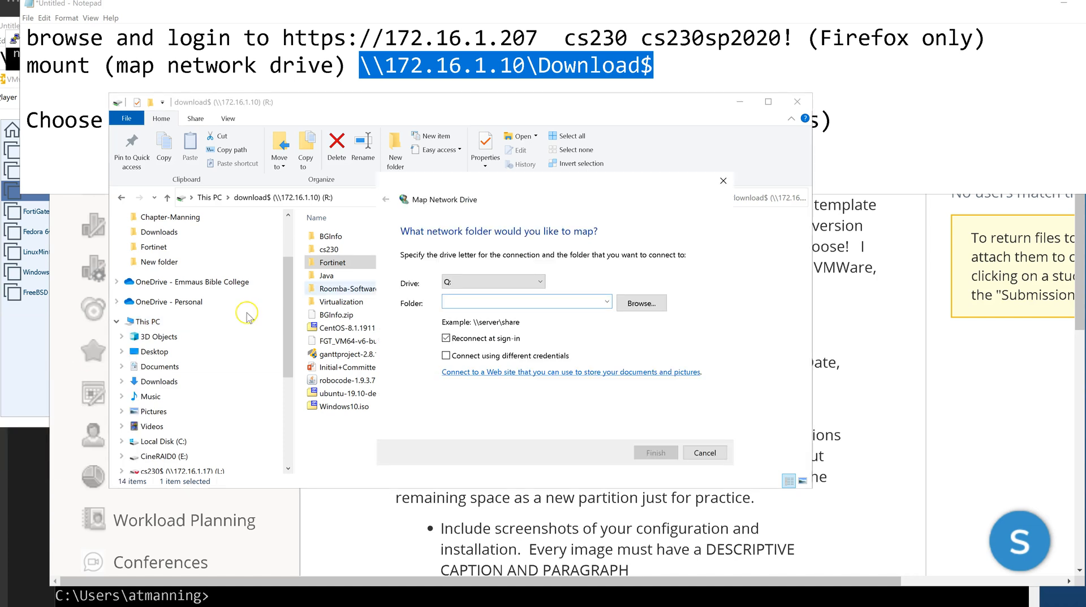
pyautogui.click(468, 301)
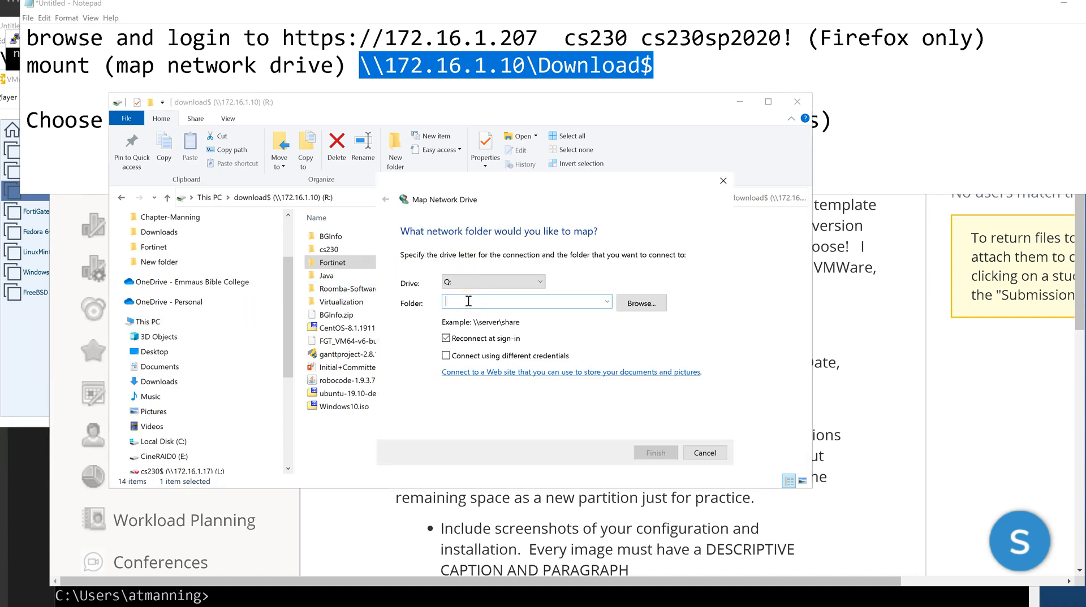
pyautogui.hotkey('ctrl', 'v')
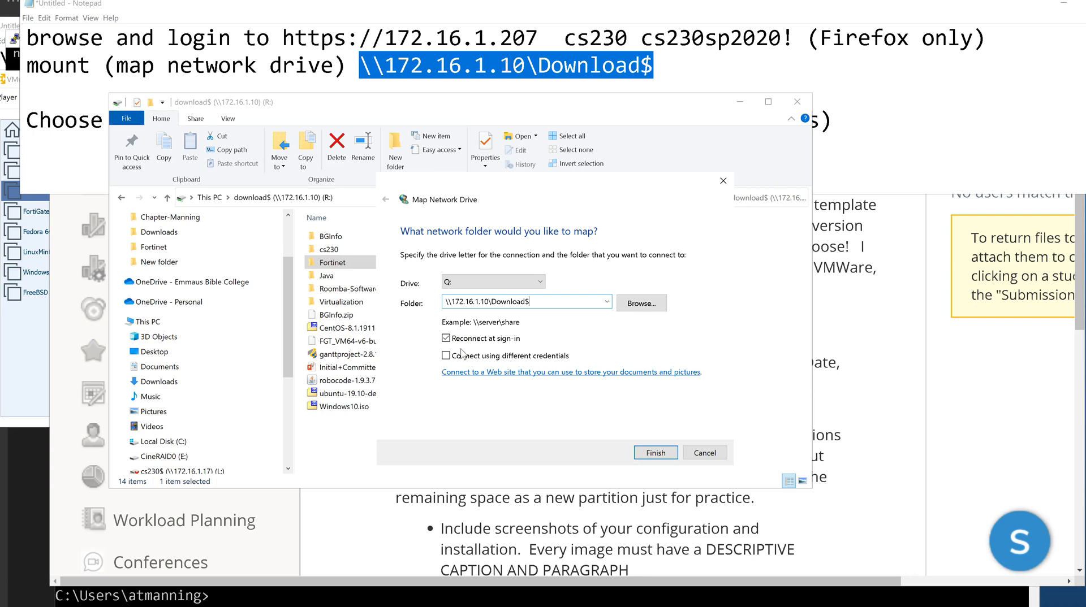
pyautogui.click(557, 301)
pyautogui.click(656, 452)
pyautogui.click(538, 283)
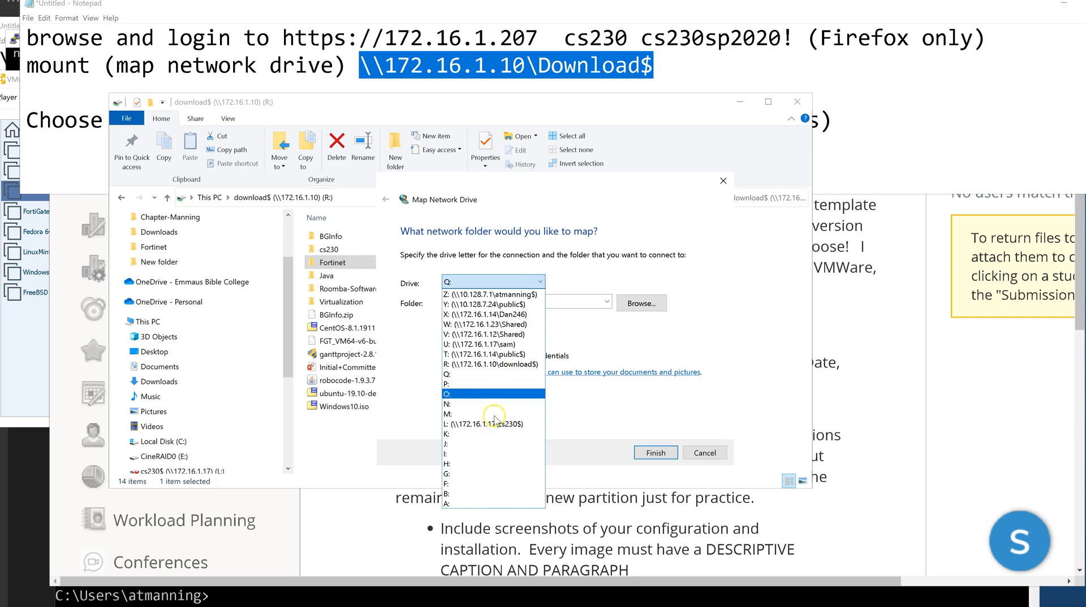
pyautogui.click(486, 455)
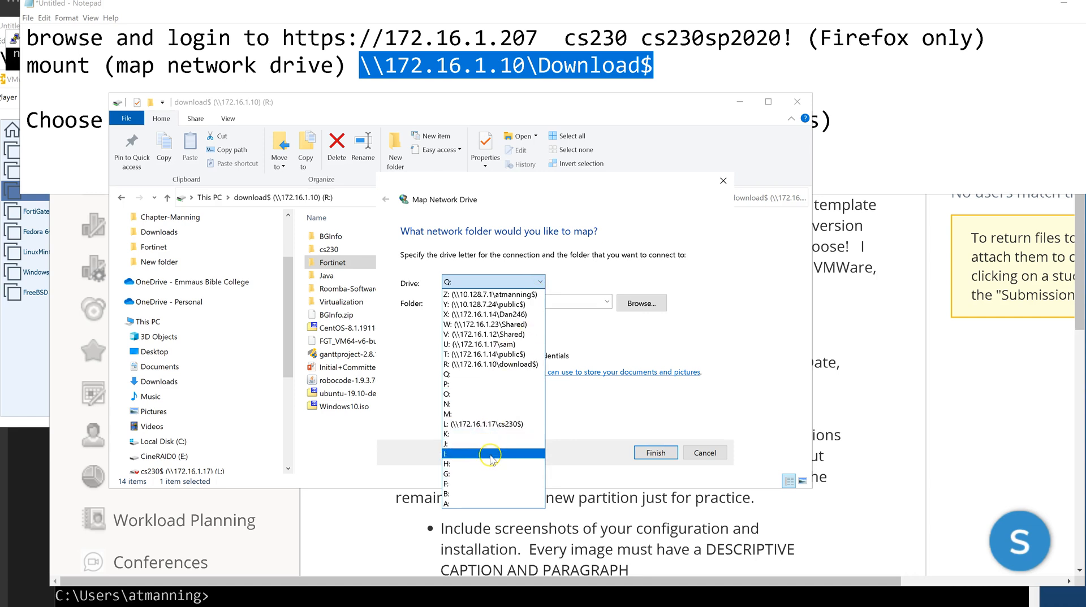
pyautogui.click(602, 263)
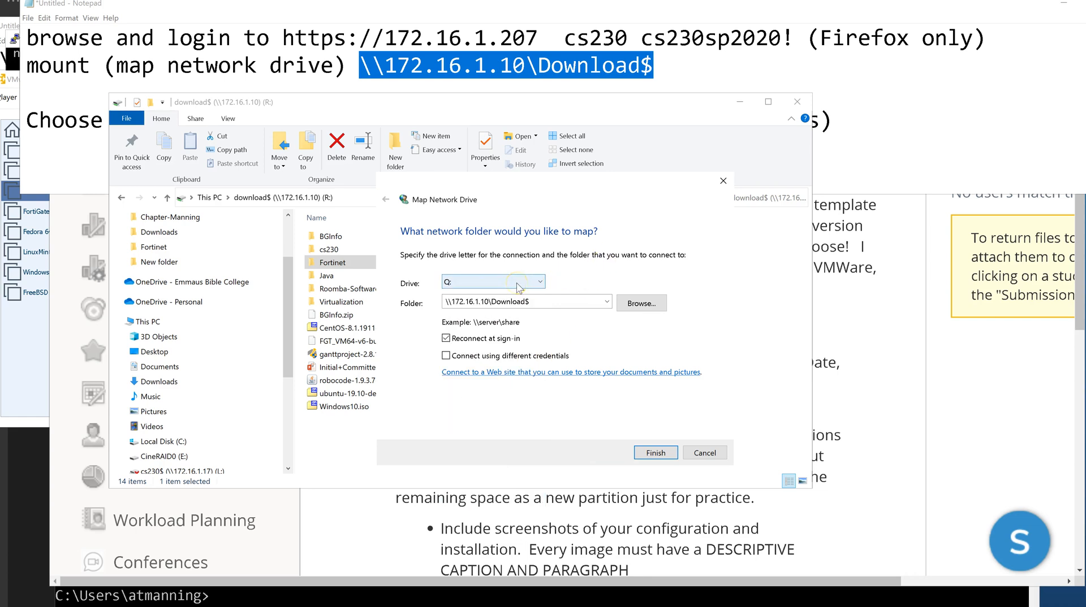
pyautogui.click(662, 455)
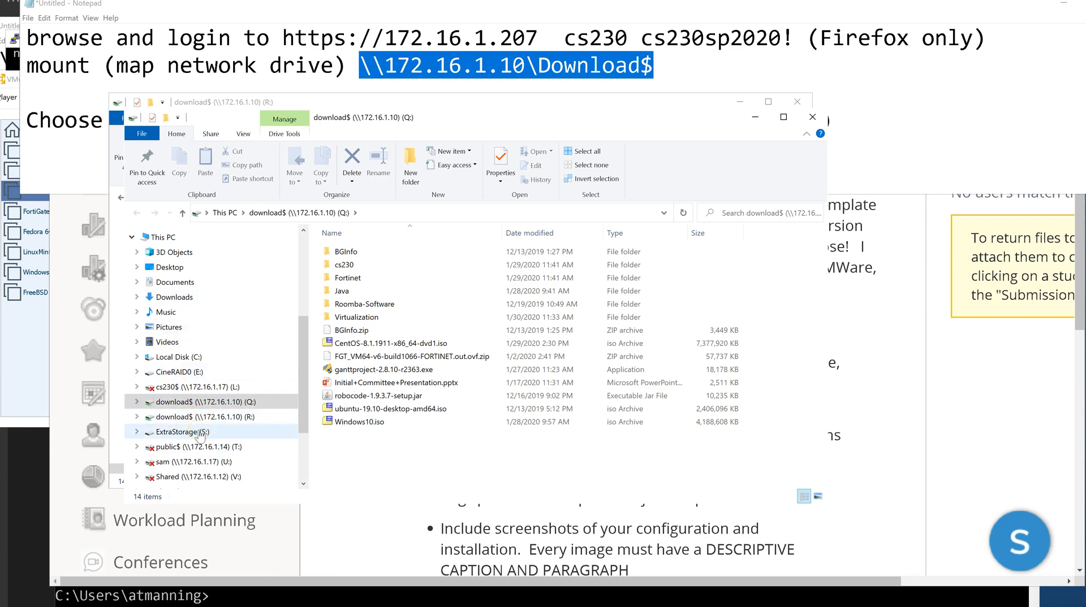
# Disconnect the old download$ (R:) drive, confirming despite open files, and open the new Q: drive.
pyautogui.click(183, 418)
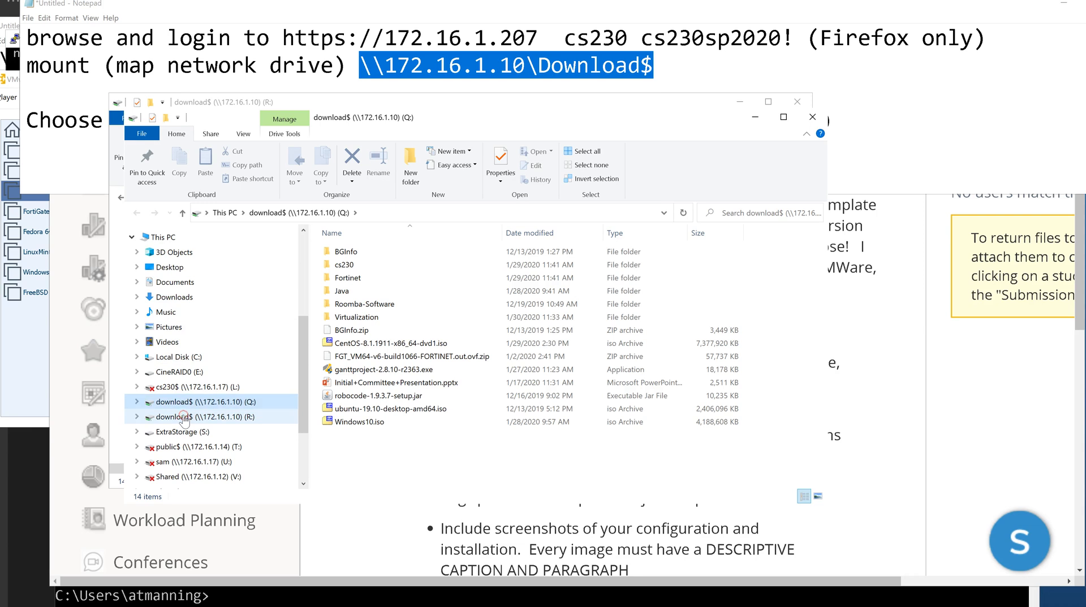
pyautogui.rightClick(182, 418)
pyautogui.click(5, 334)
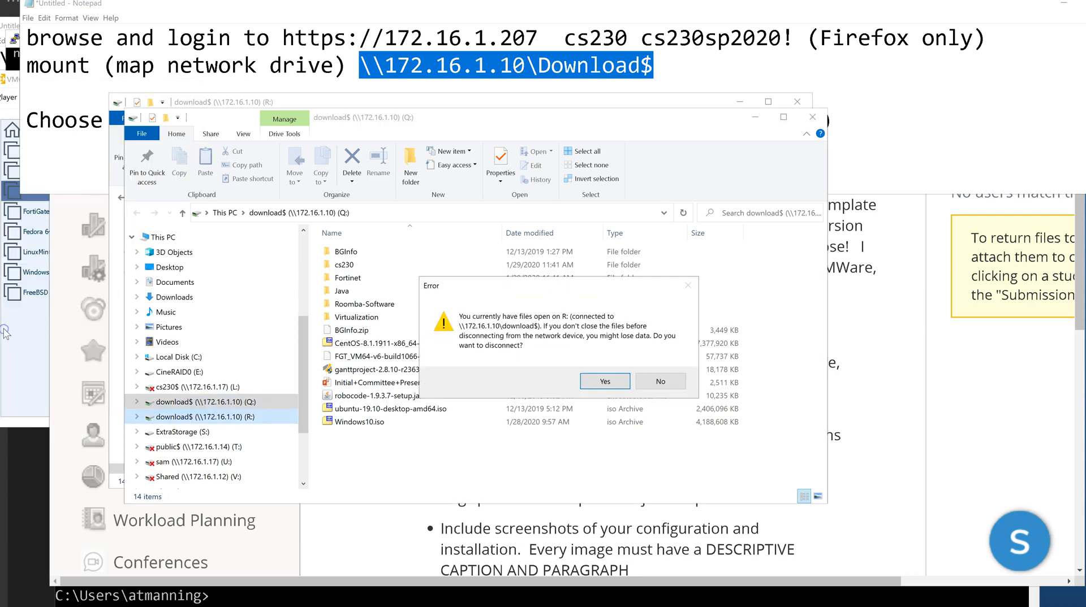
pyautogui.click(598, 390)
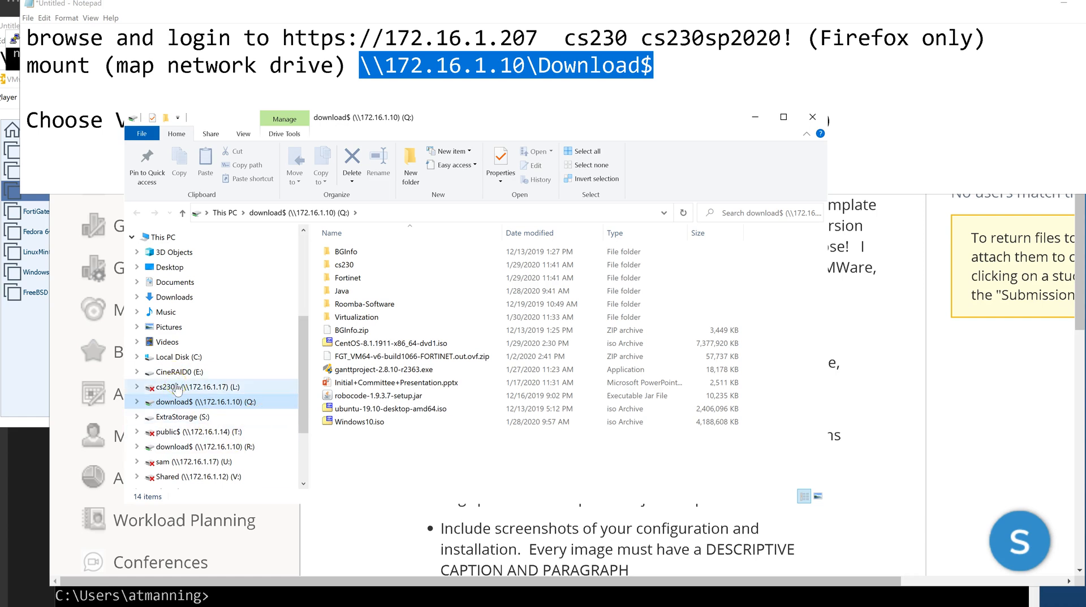
pyautogui.click(247, 402)
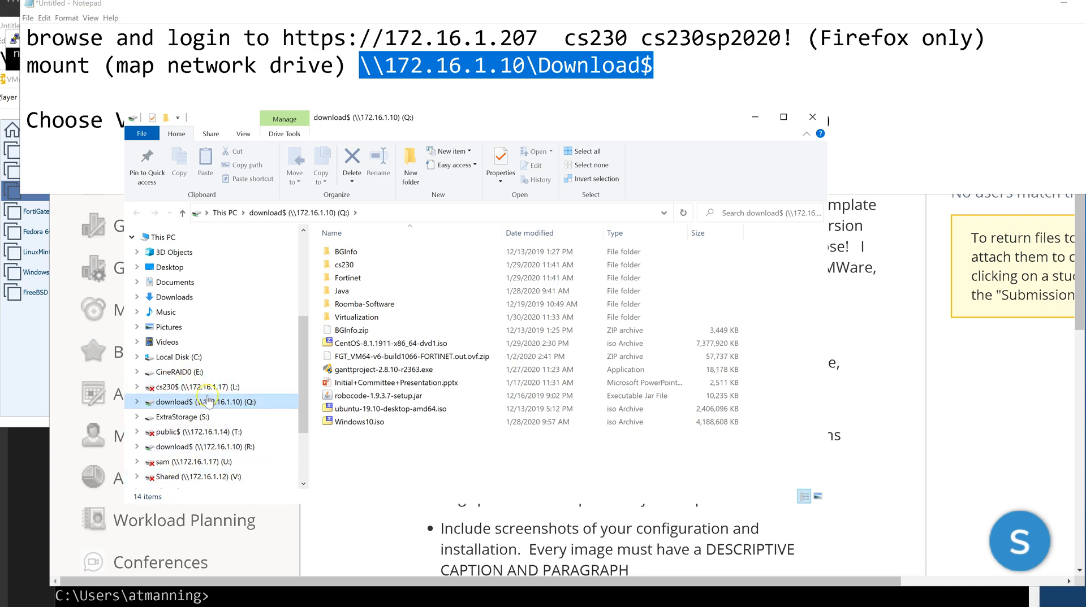
# Disconnect the public$ (T:) drive, the personal share (U:), and the leftover download$ (R:) drive.
pyautogui.rightClick(173, 391)
pyautogui.click(51, 302)
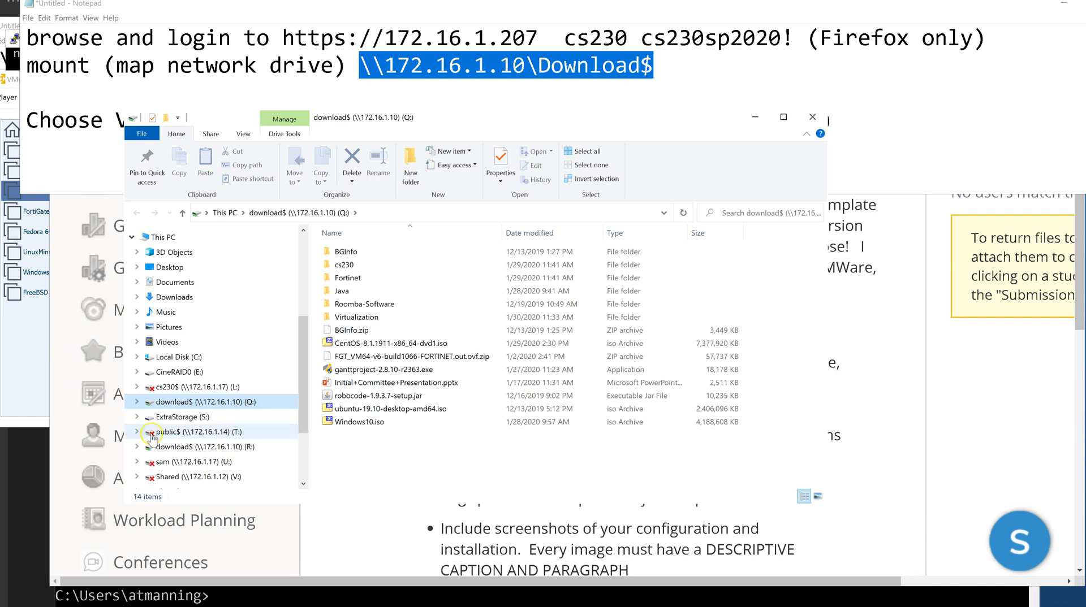
pyautogui.rightClick(173, 434)
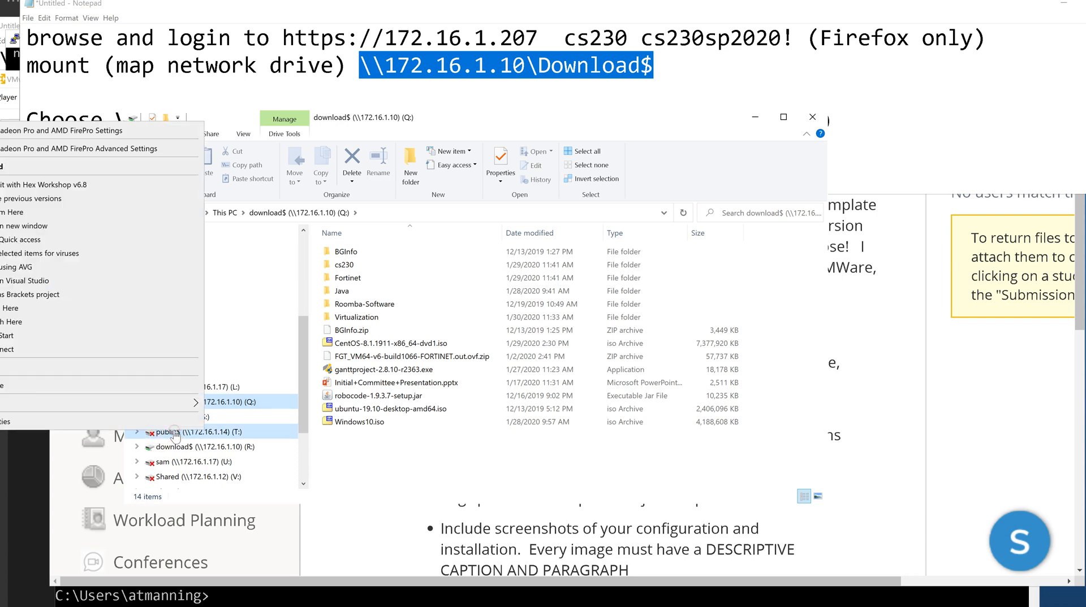
pyautogui.click(13, 351)
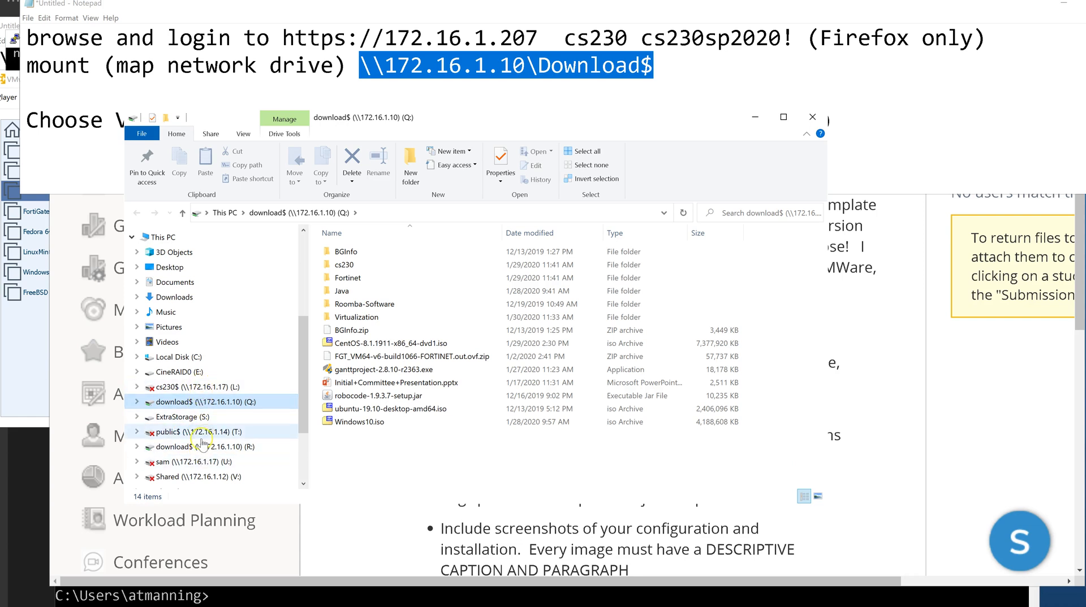
pyautogui.rightClick(179, 463)
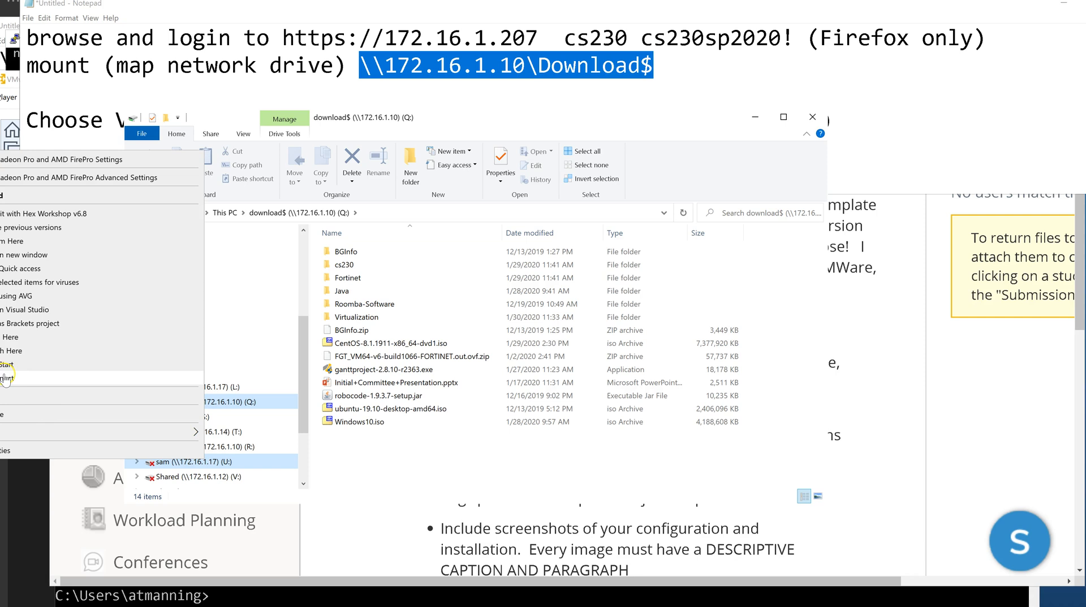
pyautogui.click(5, 379)
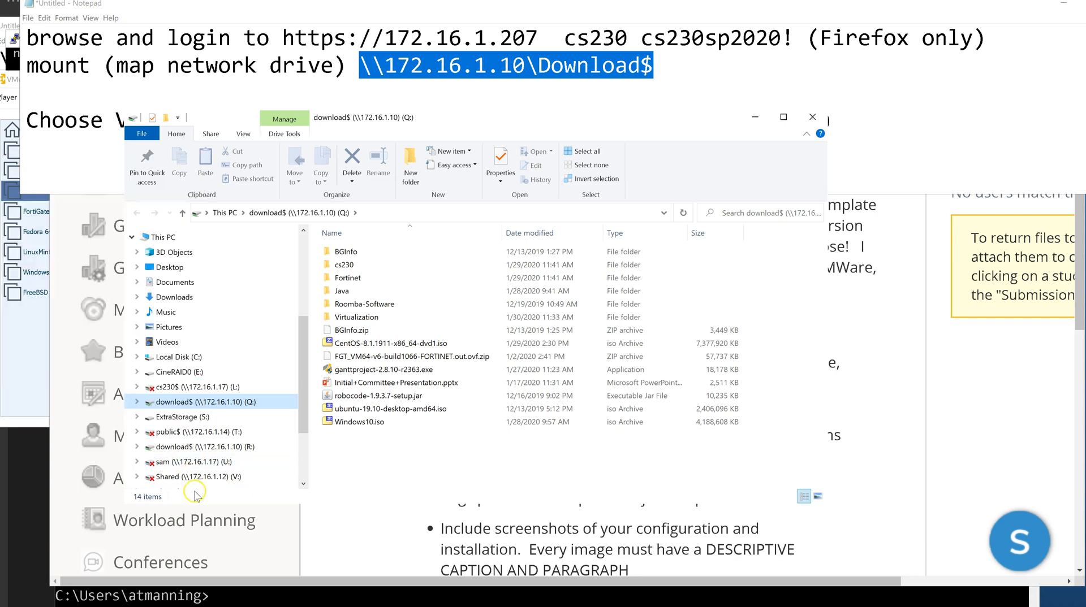
pyautogui.rightClick(179, 447)
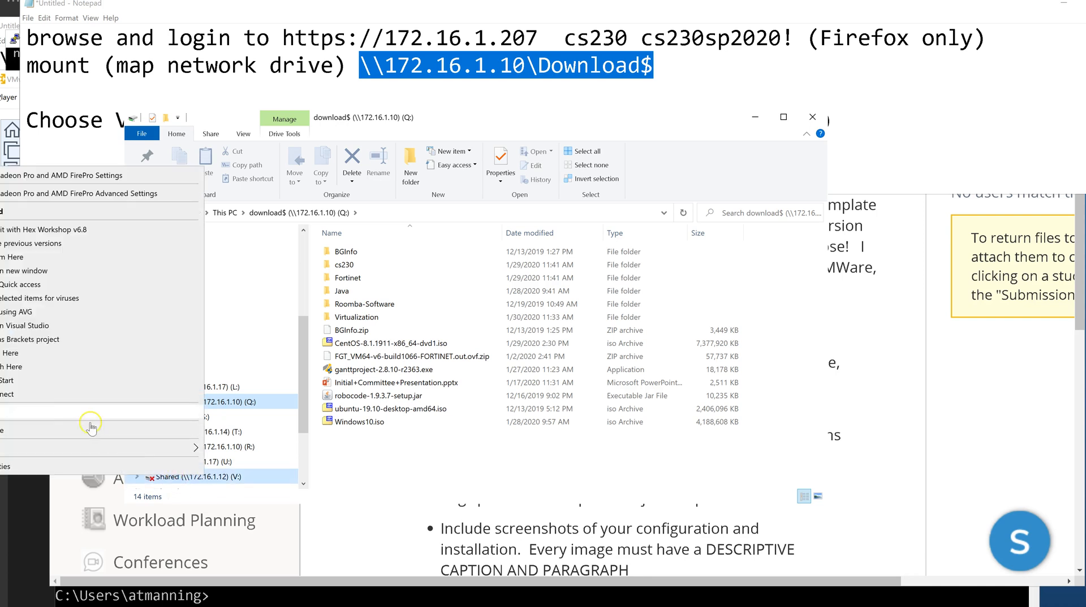
pyautogui.click(88, 394)
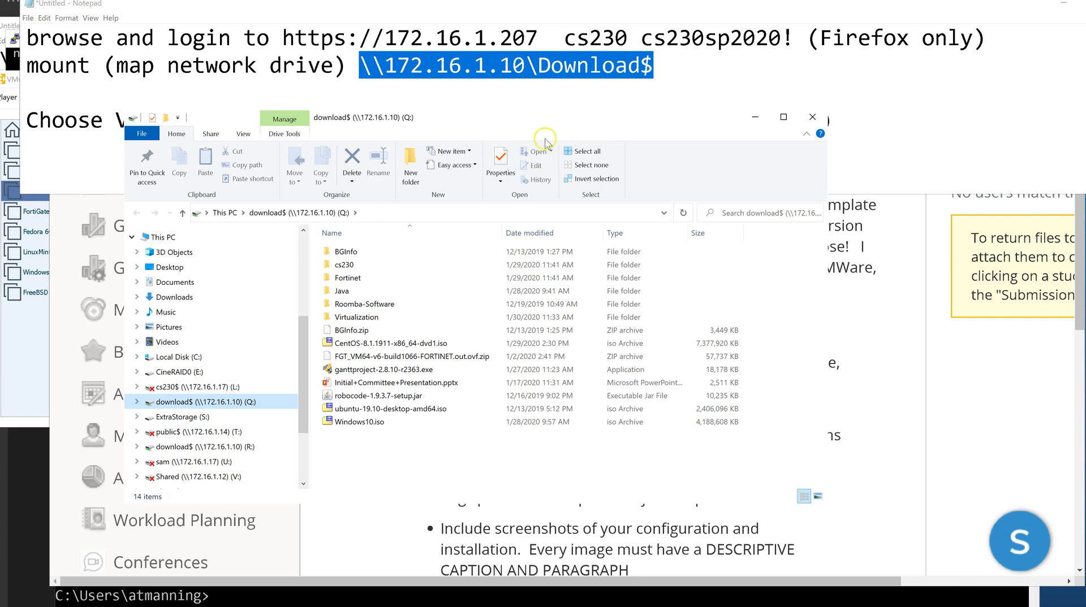
# Disconnect the Shared network drive from the navigation pane.
pyautogui.click(243, 134)
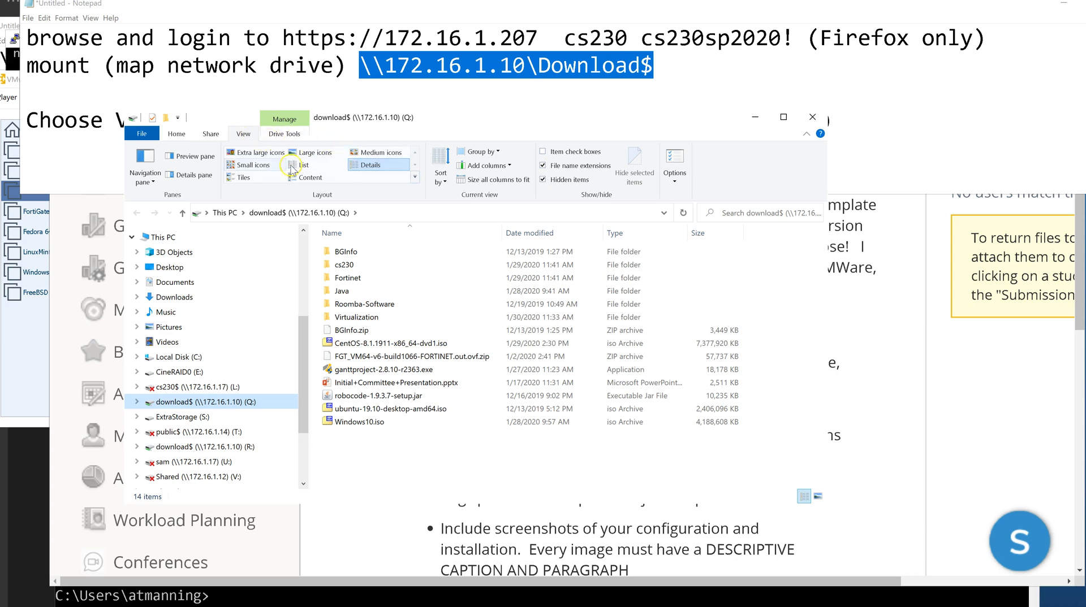
pyautogui.click(176, 135)
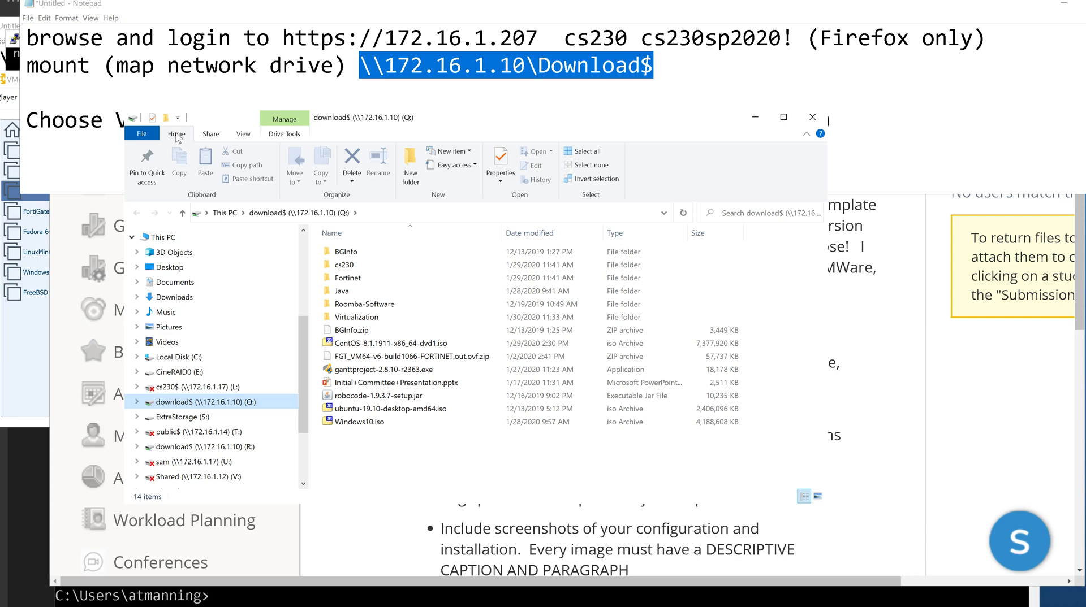
pyautogui.click(178, 134)
pyautogui.click(194, 445)
pyautogui.scroll(-1, 198, 435)
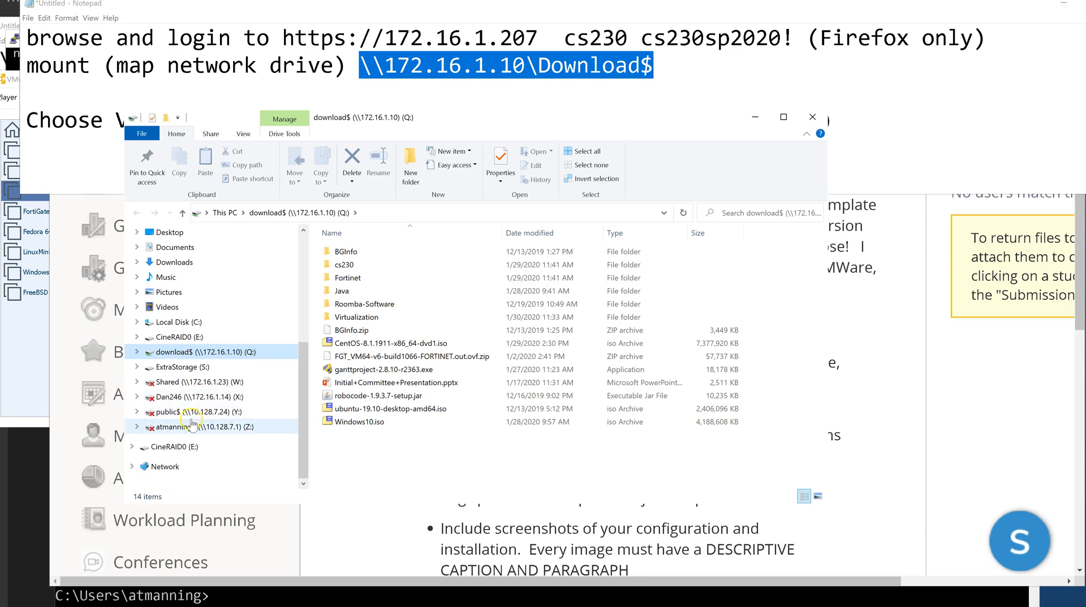
pyautogui.rightClick(176, 382)
pyautogui.click(11, 297)
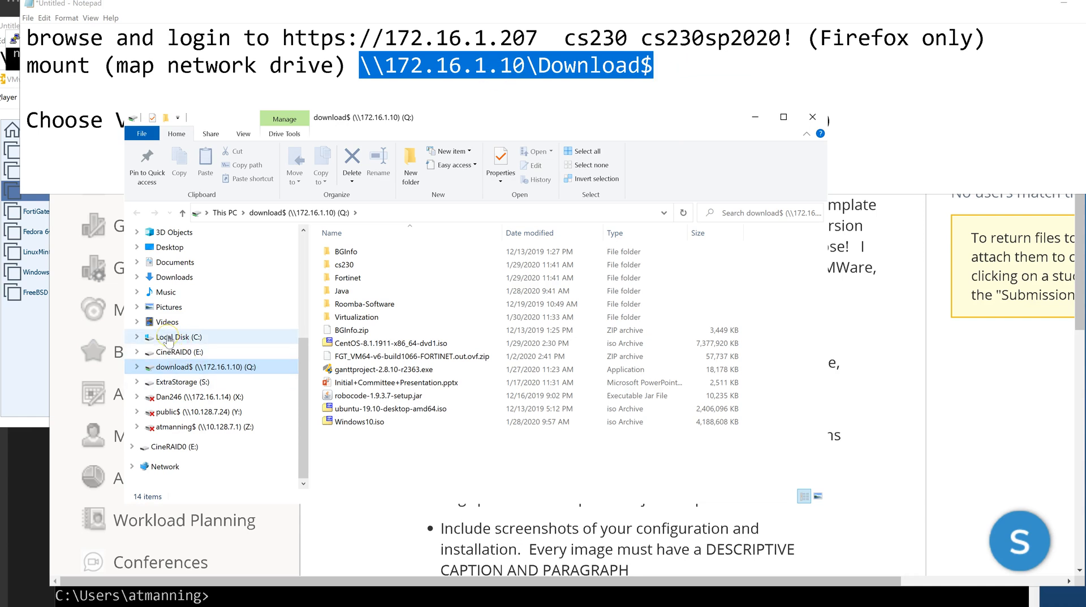
# Disconnect a user's personal drive, the public$ drive, and the remaining personal network share.
pyautogui.scroll(2, 309, 333)
pyautogui.scroll(-2, 309, 334)
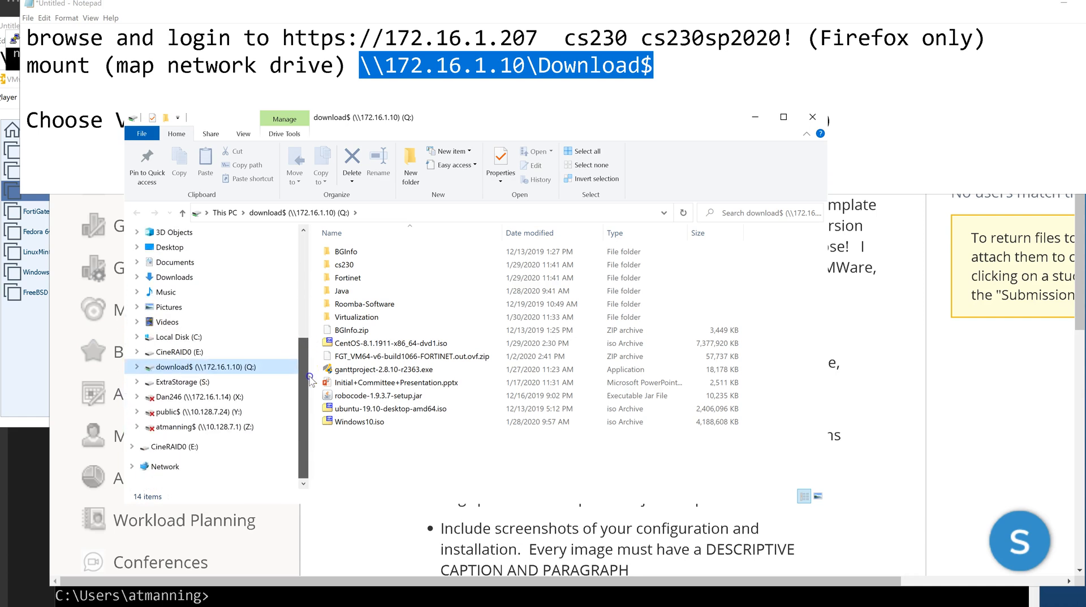
pyautogui.rightClick(168, 398)
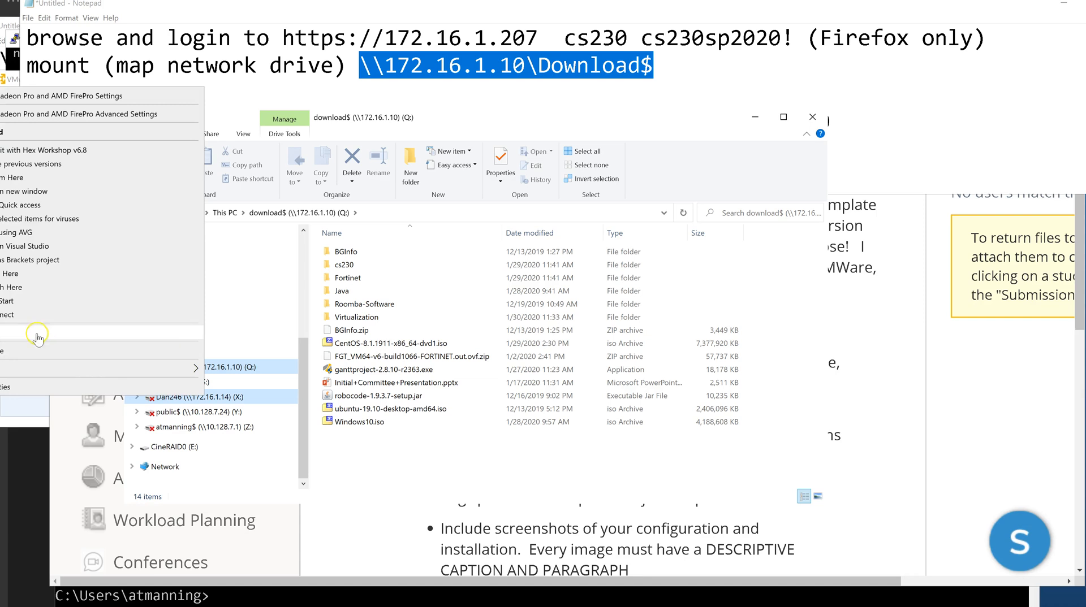
pyautogui.click(13, 315)
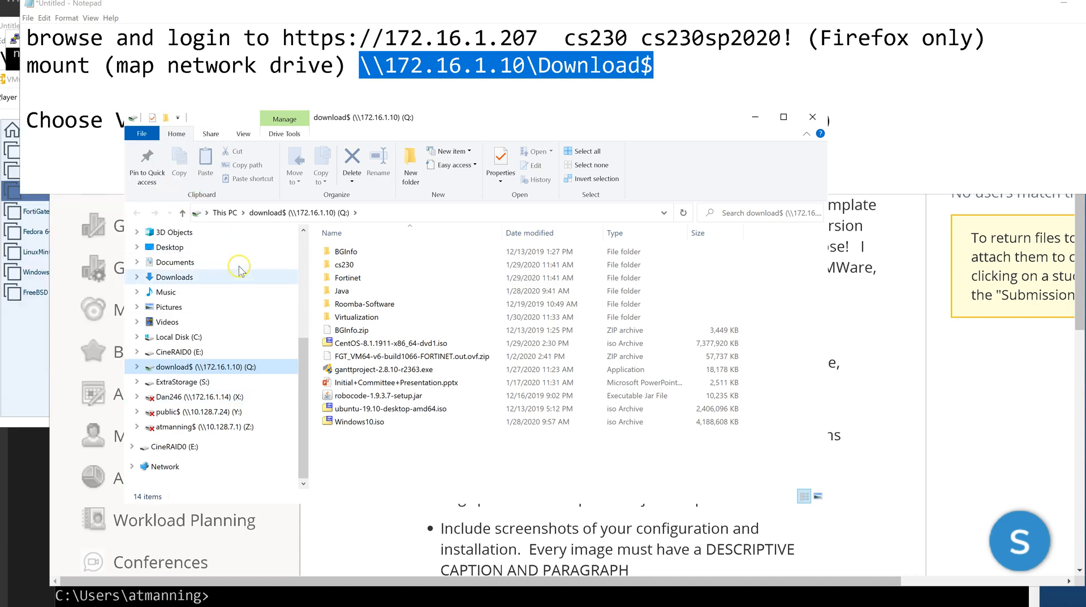
pyautogui.rightClick(186, 412)
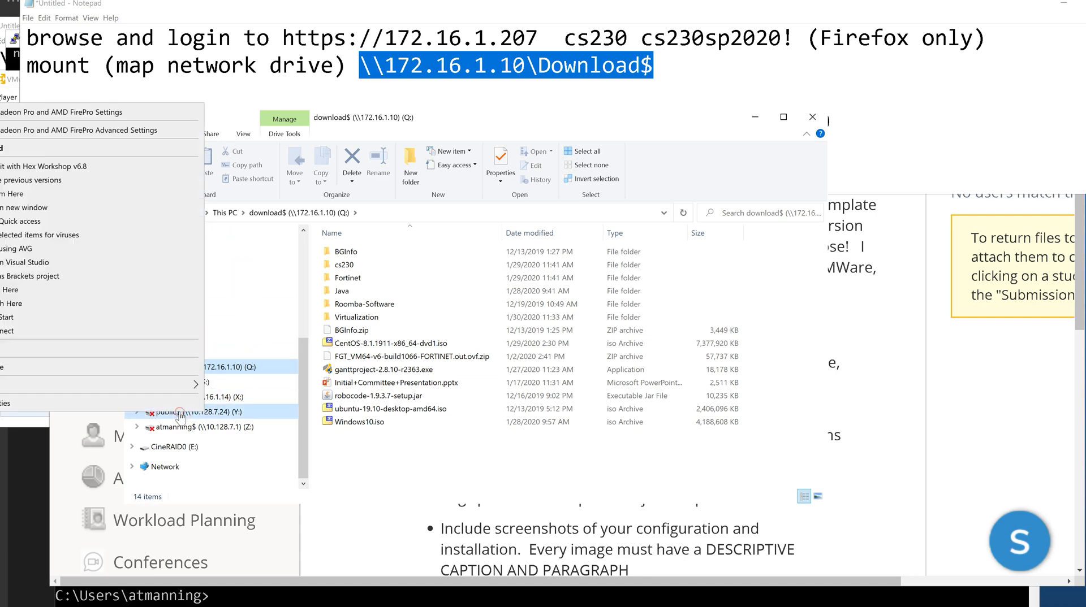
pyautogui.click(8, 331)
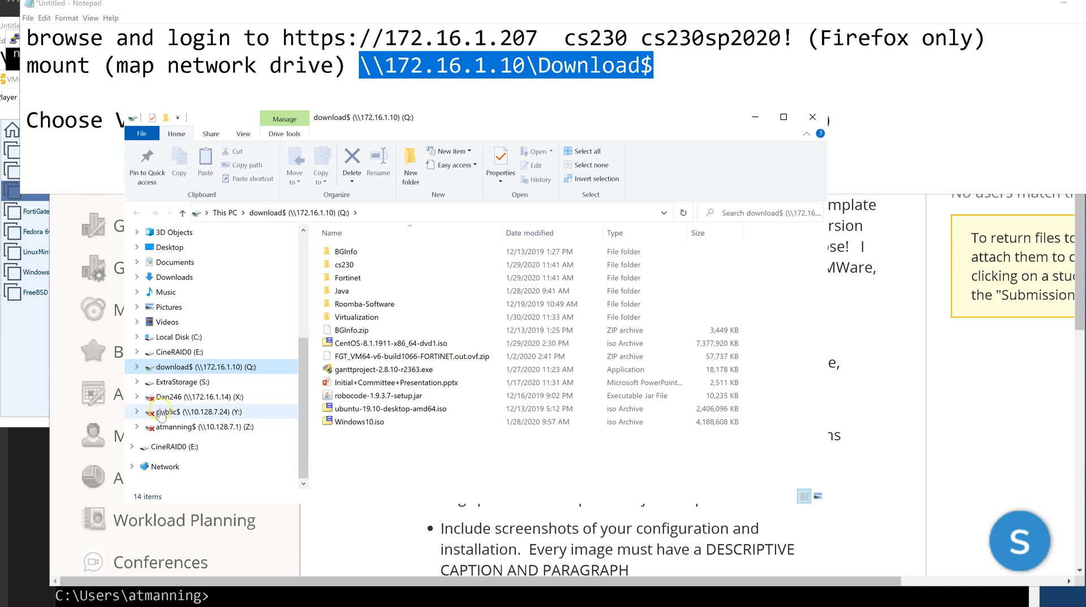
pyautogui.rightClick(192, 428)
pyautogui.click(8, 346)
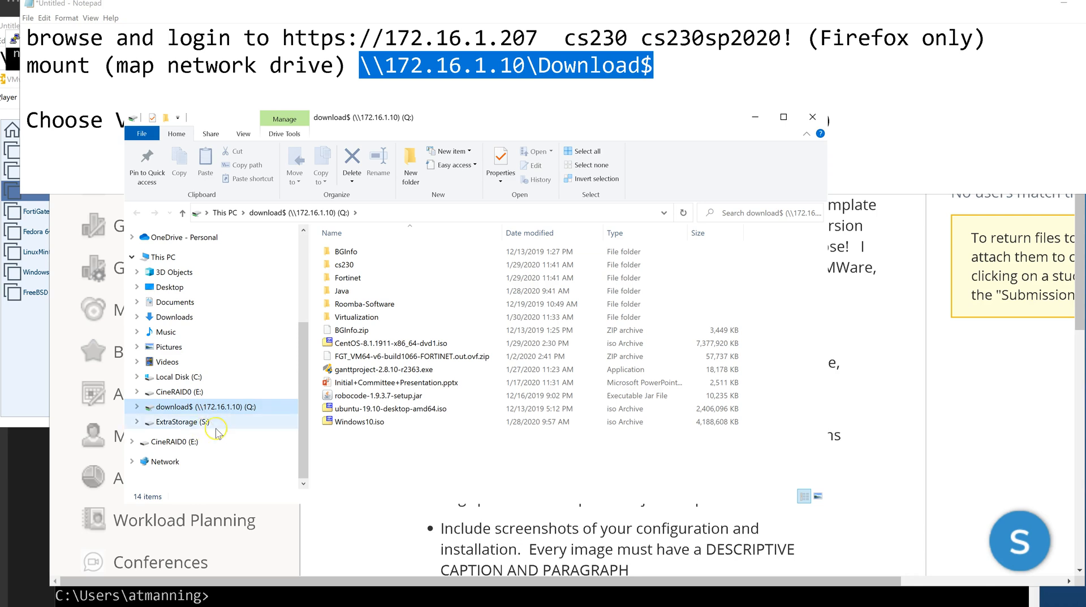
pyautogui.click(201, 408)
# Select 172.16.1.10 and Download$ in the Notepad mount line, then bring VMware Player forward.
pyautogui.click(524, 66)
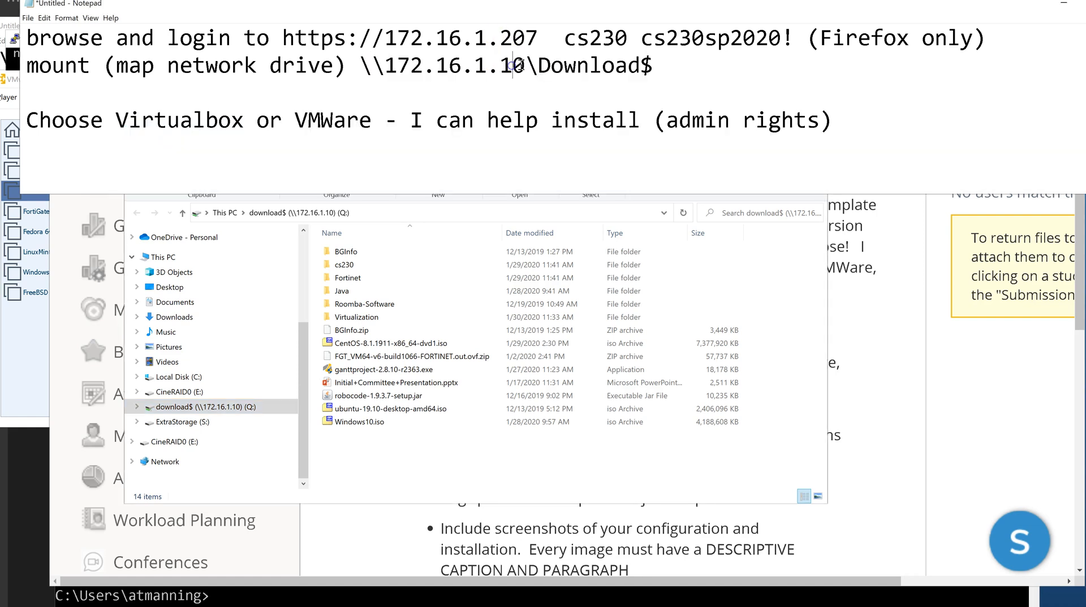
pyautogui.moveTo(524, 66); pyautogui.dragTo(383, 67)
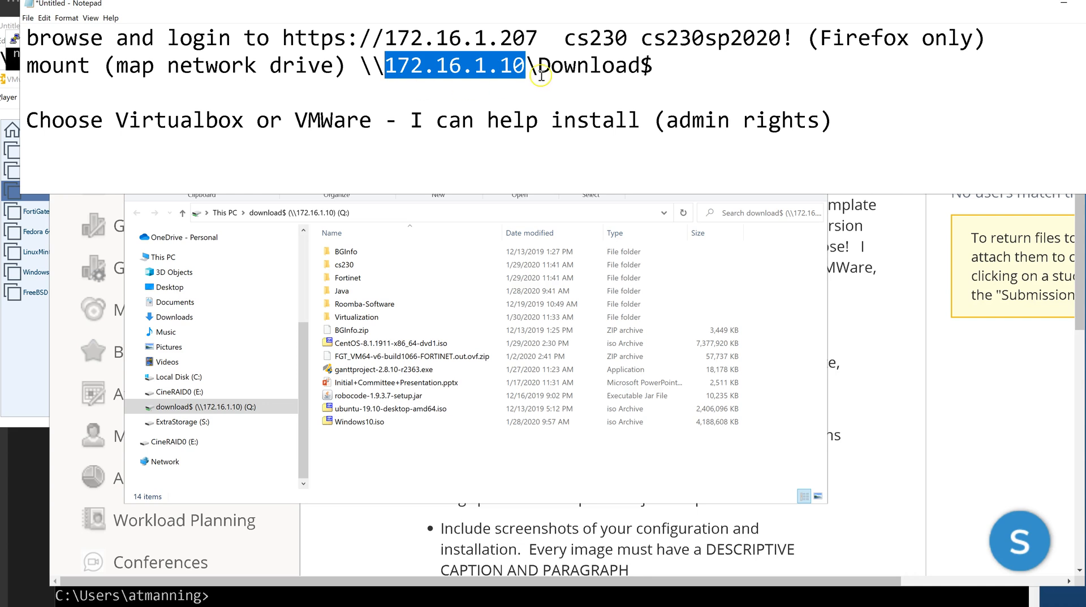
pyautogui.moveTo(653, 65); pyautogui.dragTo(537, 66)
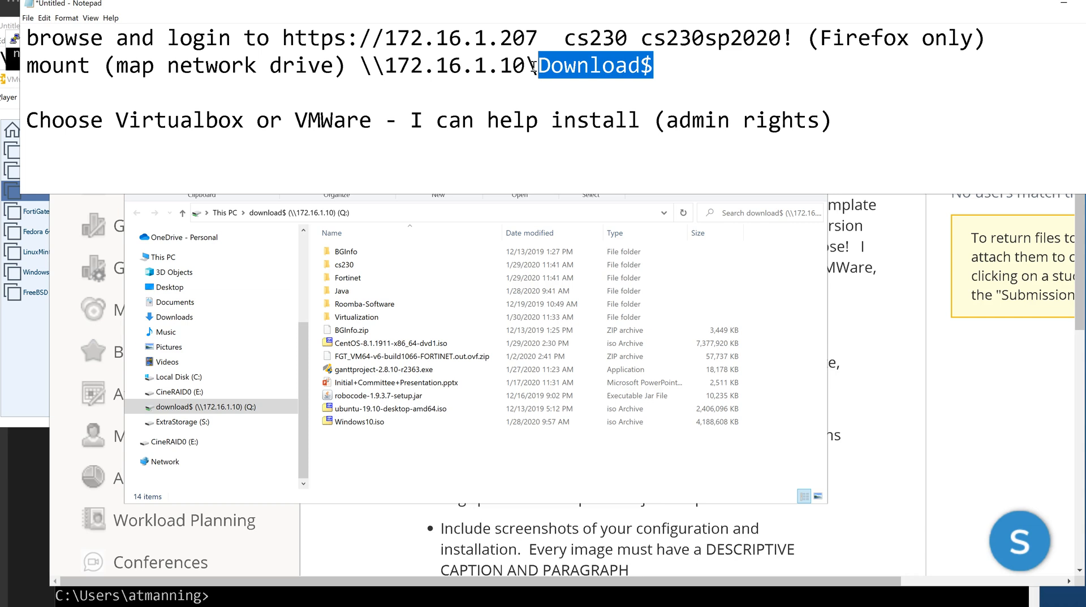
pyautogui.click(28, 362)
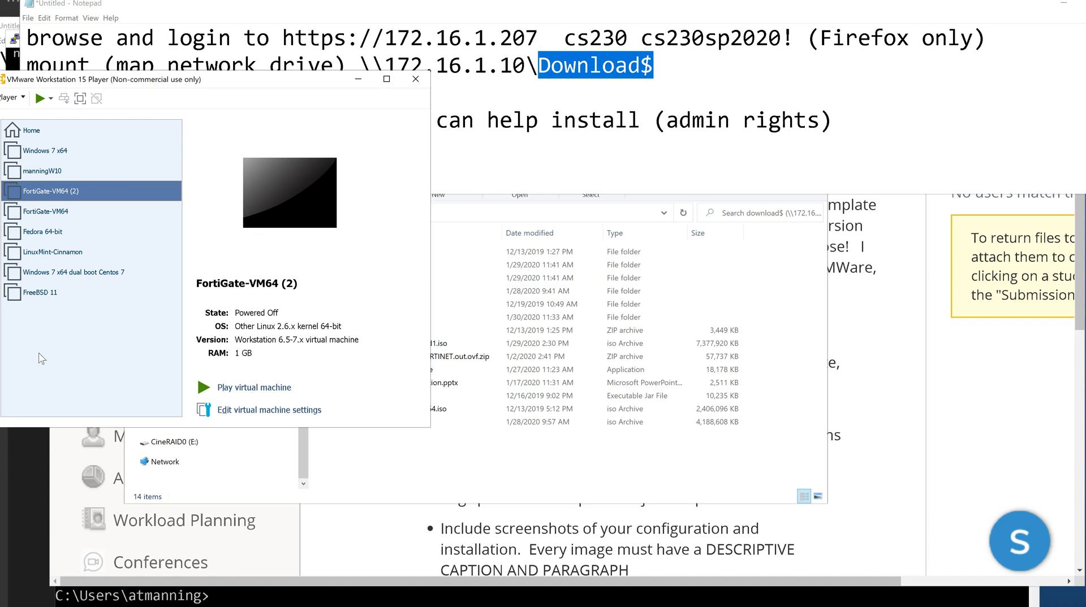
pyautogui.click(60, 352)
# Move the VMware Player window aside and switch to the Schoology assignment page.
pyautogui.moveTo(88, 83); pyautogui.dragTo(115, 22)
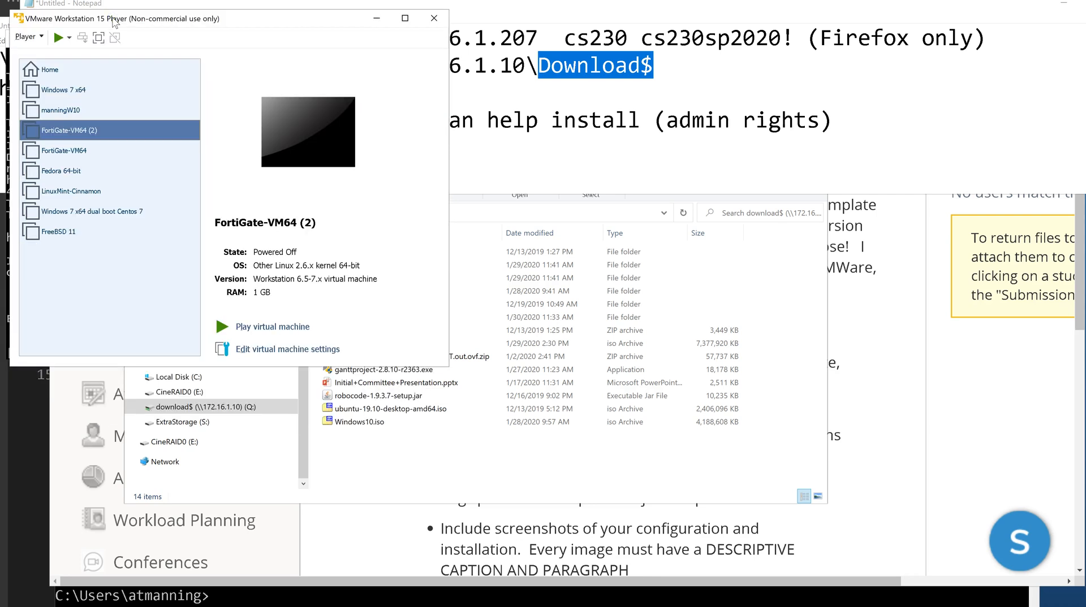
pyautogui.hotkey('alt', 'Tab')
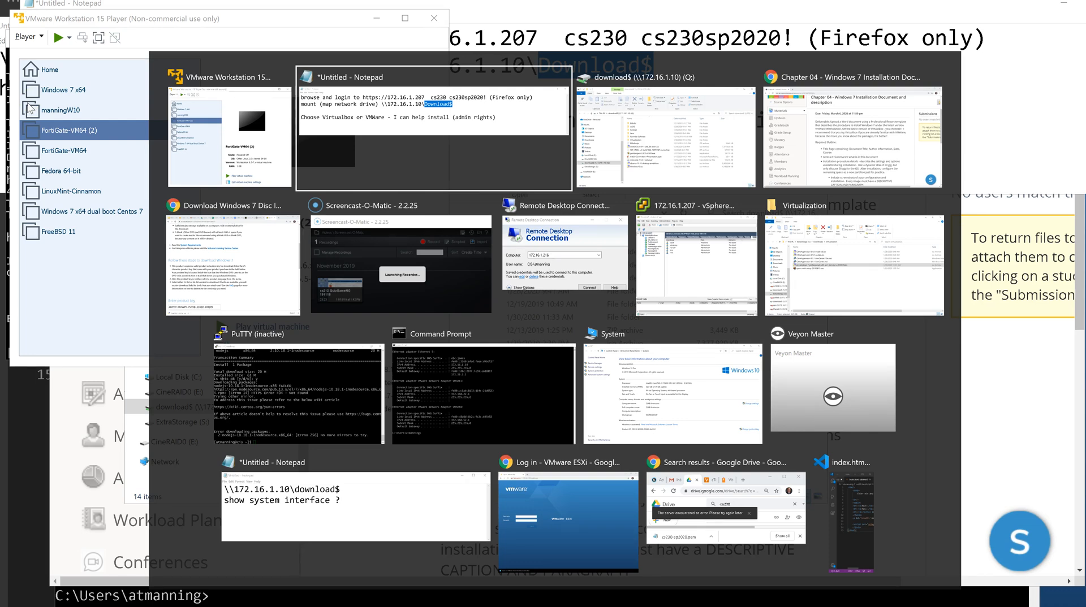
pyautogui.hotkey('alt', 'Tab')
pyautogui.hotkey('alt', 'Tab')
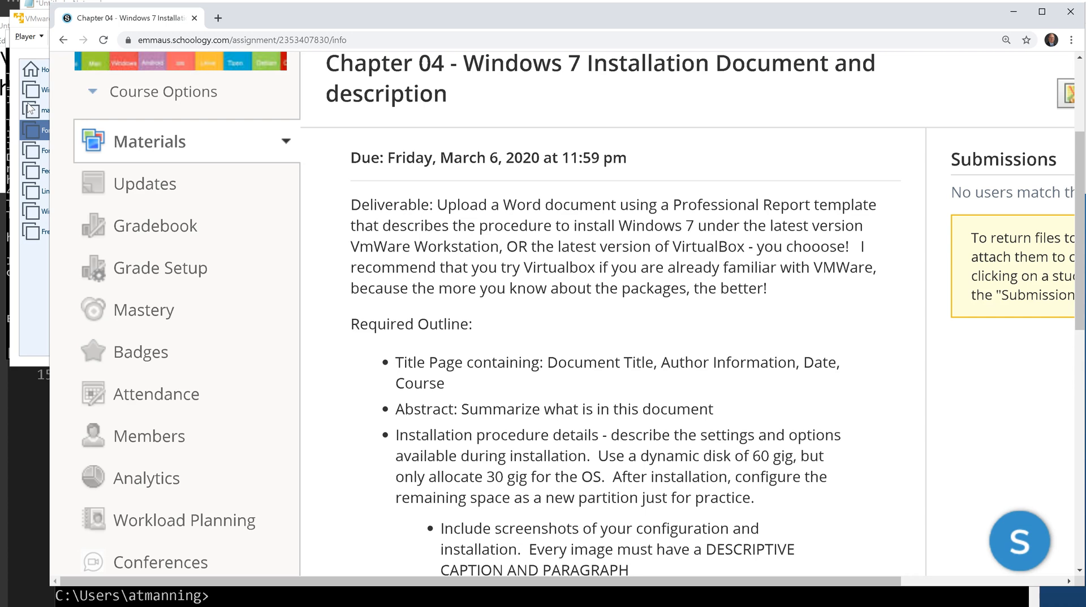
pyautogui.scroll(-2, 616, 357)
pyautogui.scroll(-1, 616, 358)
pyautogui.scroll(2, 618, 356)
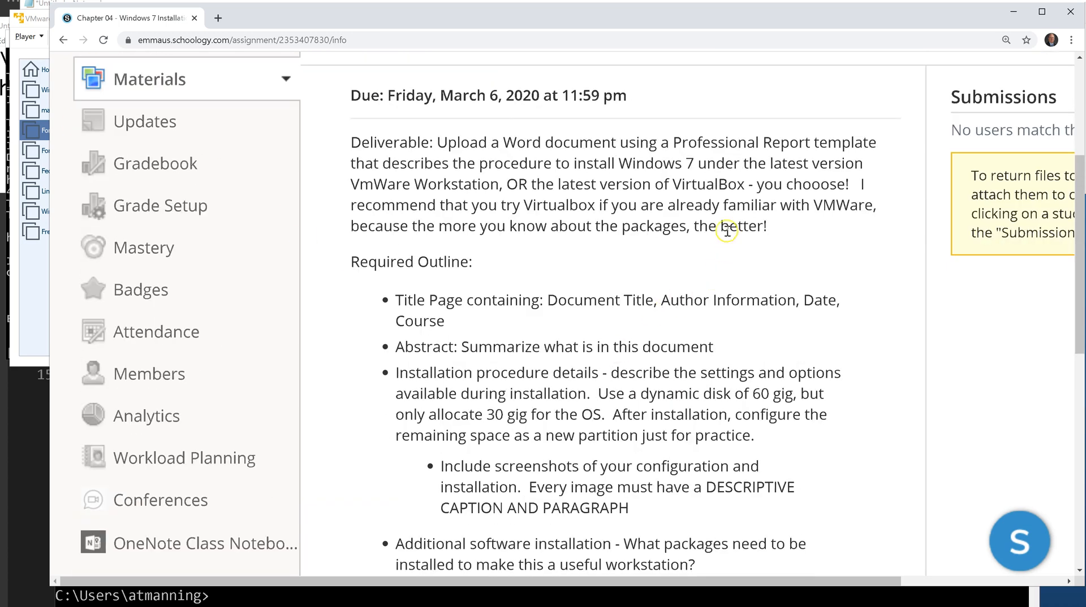
# Highlight 'VirtualBox' and 'VmWare Workstation' in the deliverable text, then return to VMware Player.
pyautogui.moveTo(672, 184); pyautogui.dragTo(747, 190)
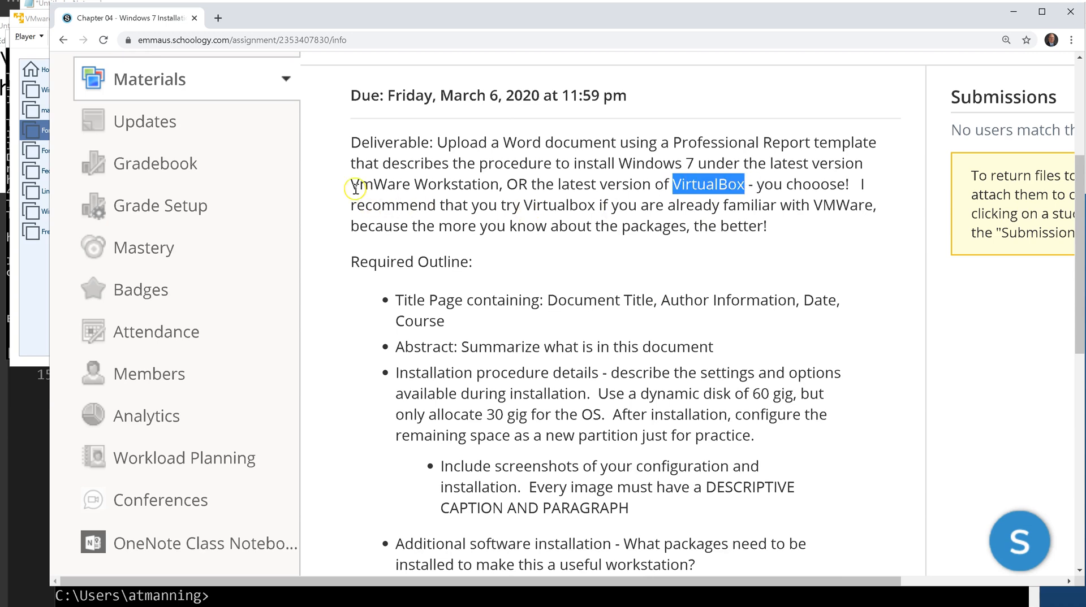
pyautogui.moveTo(352, 184); pyautogui.dragTo(497, 192)
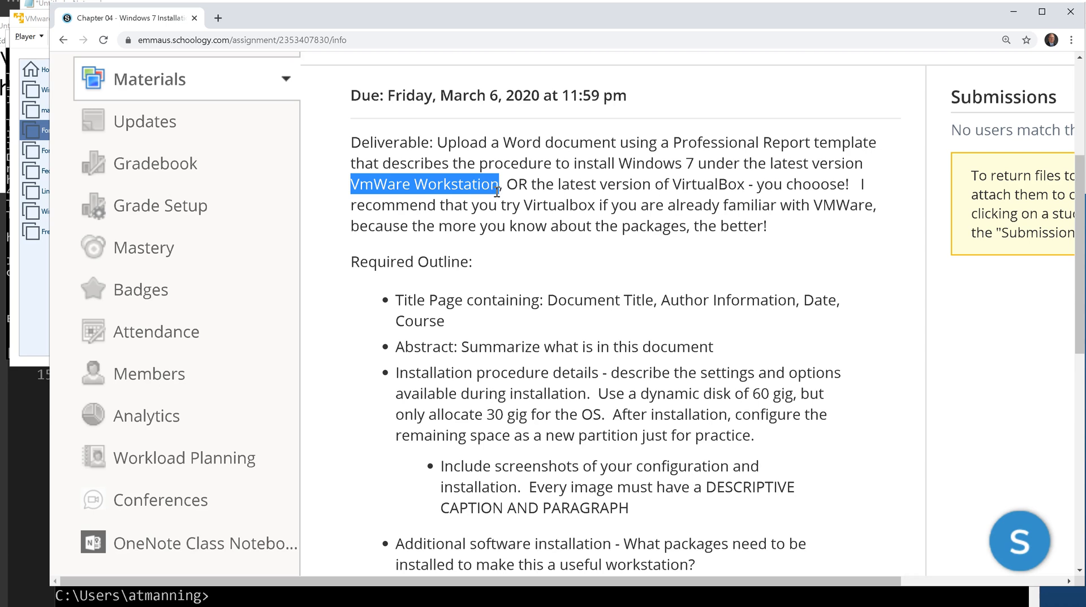
pyautogui.click(361, 186)
pyautogui.moveTo(746, 187); pyautogui.dragTo(674, 188)
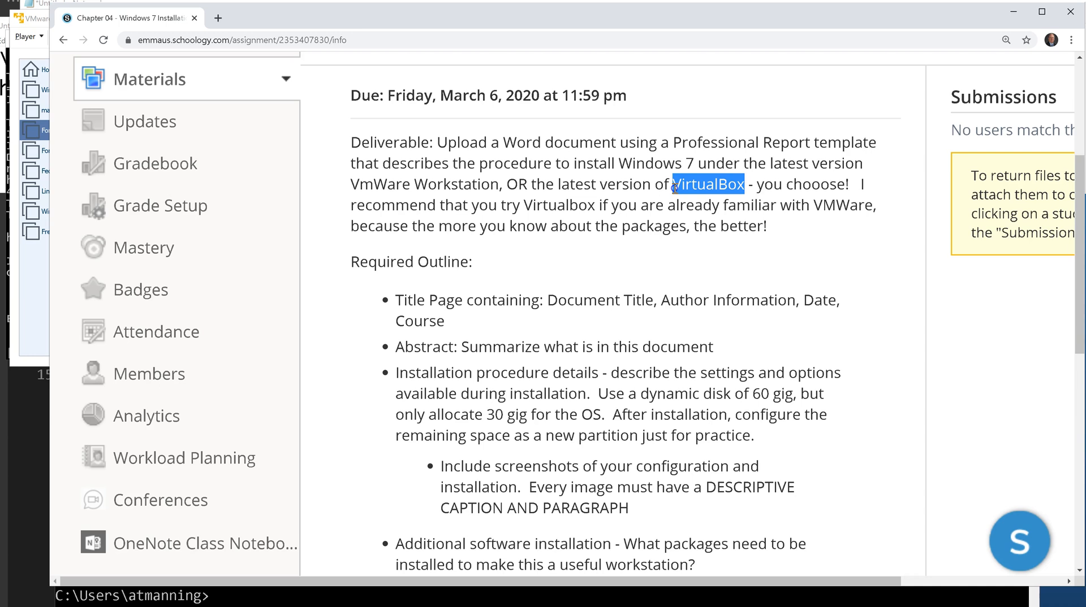
pyautogui.hotkey('alt', 'Tab')
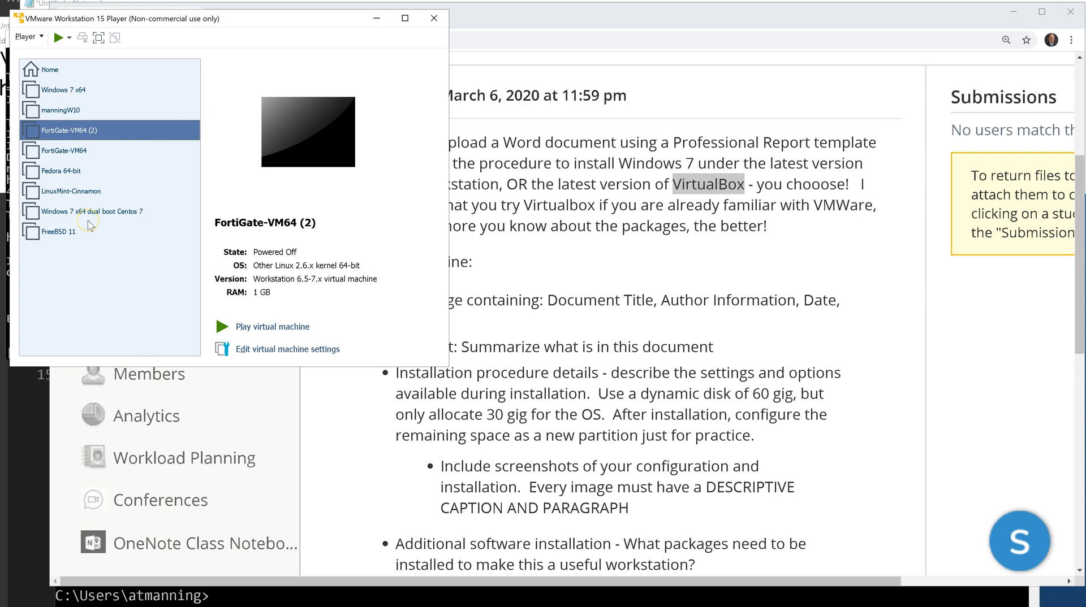
# Check FortiGate-VM64 (2)'s context menu, dismiss it, and point to Player > File > New Virtual Machine.
pyautogui.rightClick(67, 130)
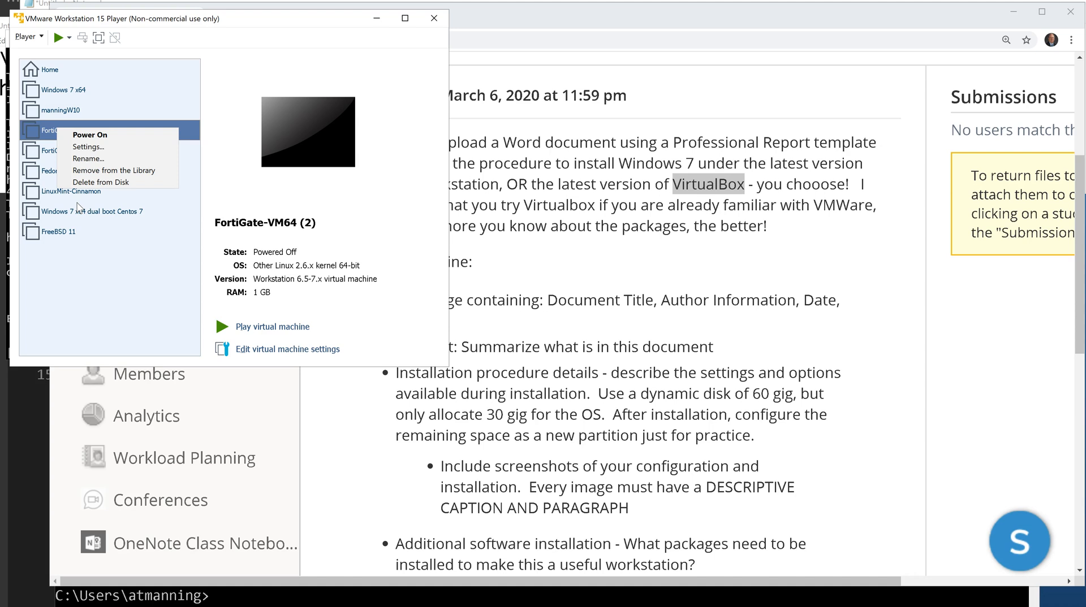
pyautogui.click(84, 136)
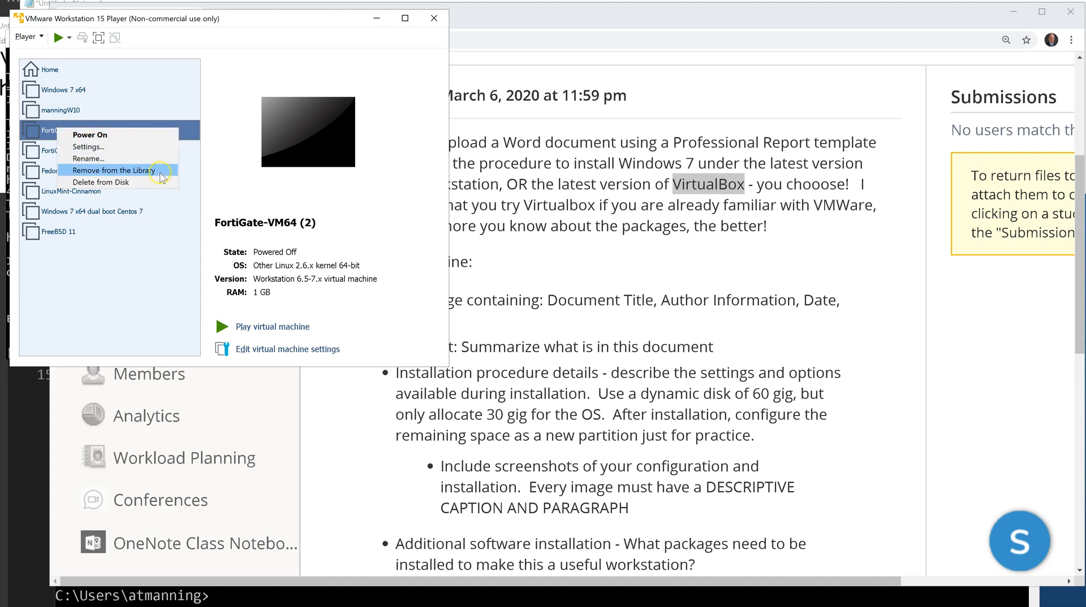
pyautogui.click(195, 156)
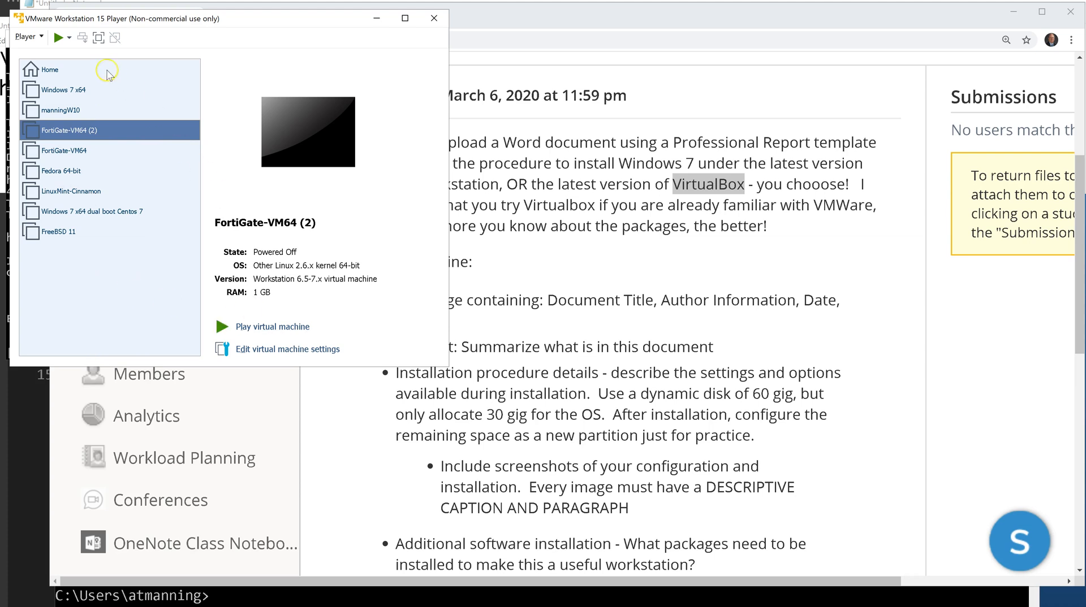
pyautogui.click(35, 37)
pyautogui.moveTo(38, 52)
pyautogui.click(221, 50)
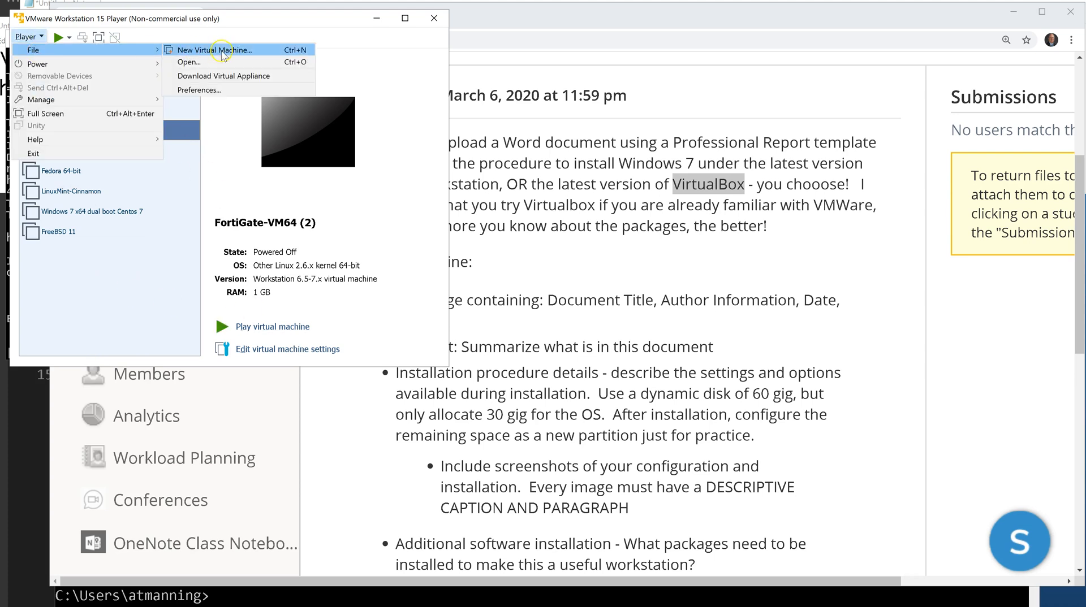
pyautogui.click(220, 50)
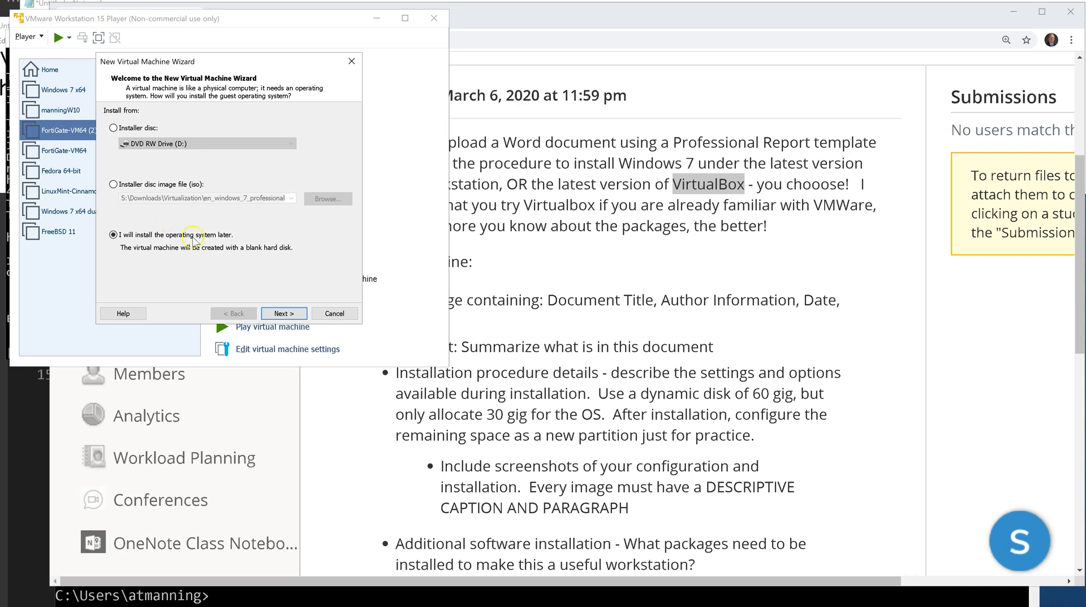
pyautogui.click(295, 313)
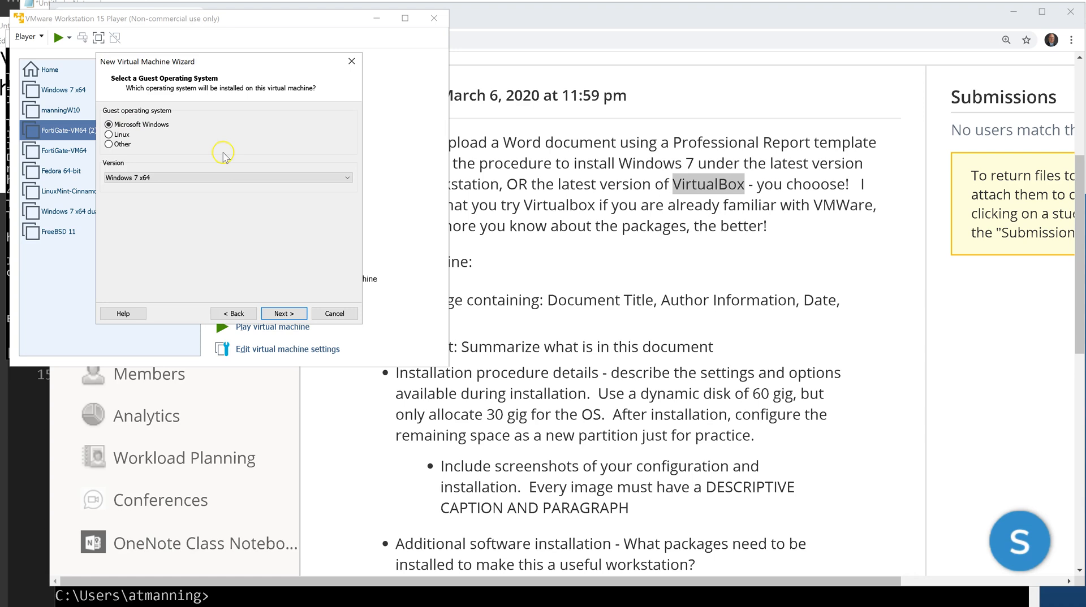
pyautogui.click(280, 178)
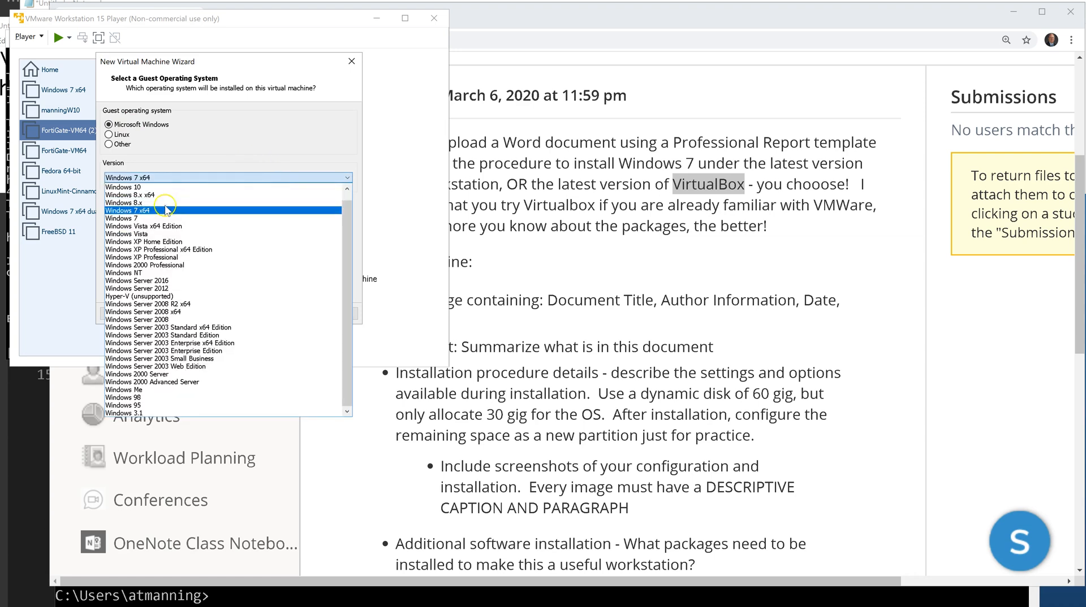
pyautogui.click(142, 212)
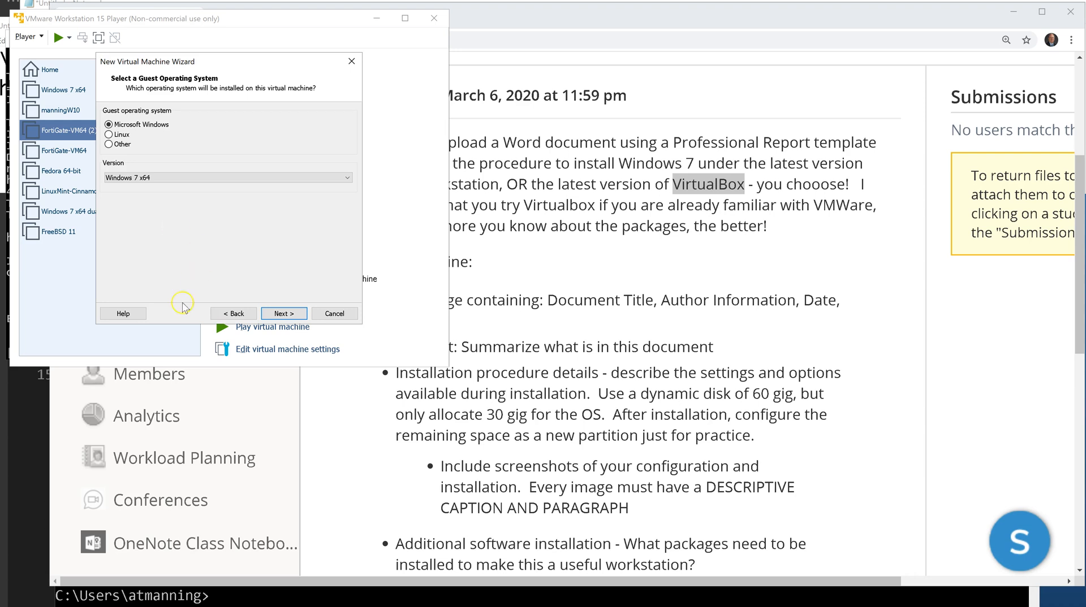
pyautogui.click(227, 312)
pyautogui.click(110, 244)
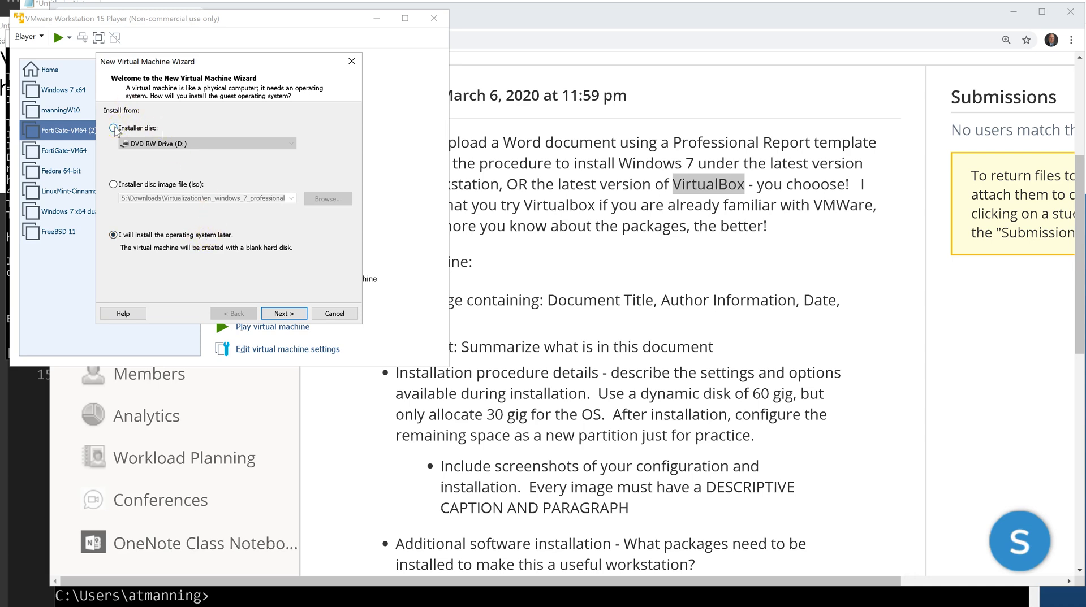
# Set the guest OS to Microsoft Windows, Windows 7 x64, then bring Chrome to the front.
pyautogui.click(271, 315)
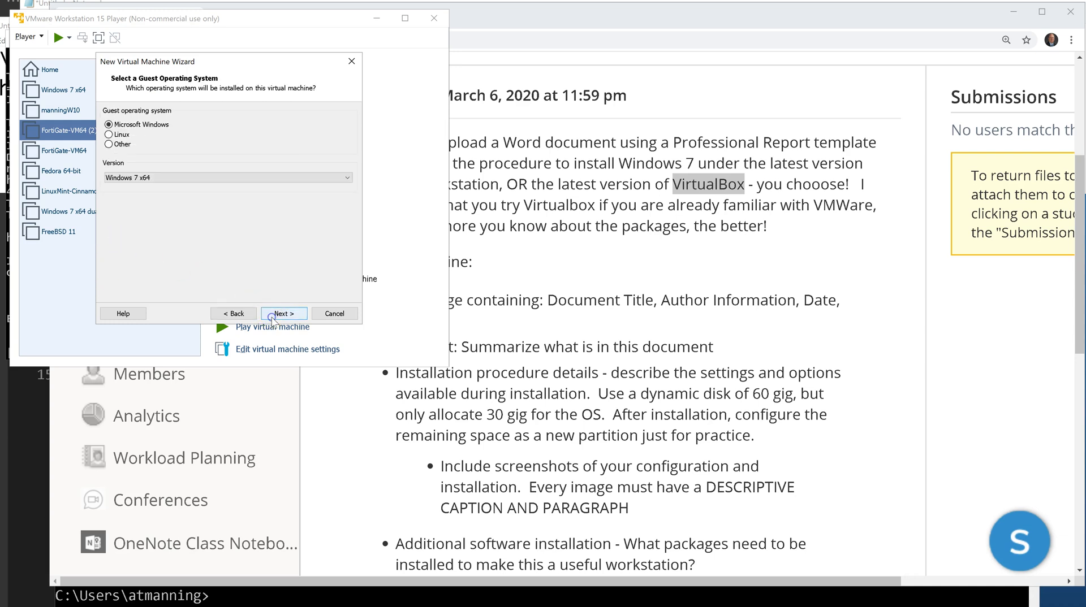
pyautogui.click(139, 180)
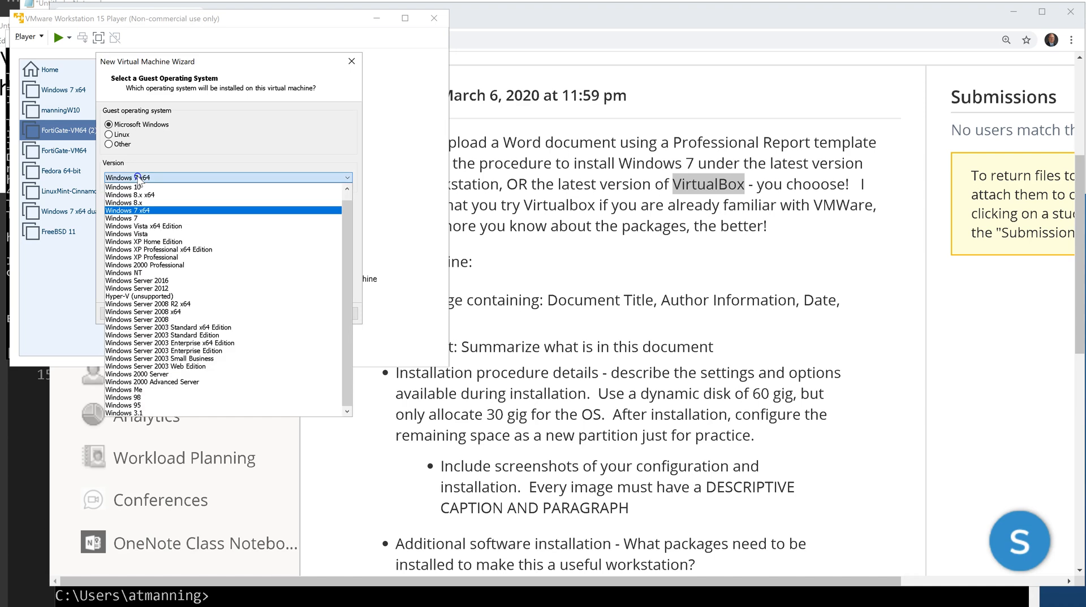
pyautogui.click(137, 210)
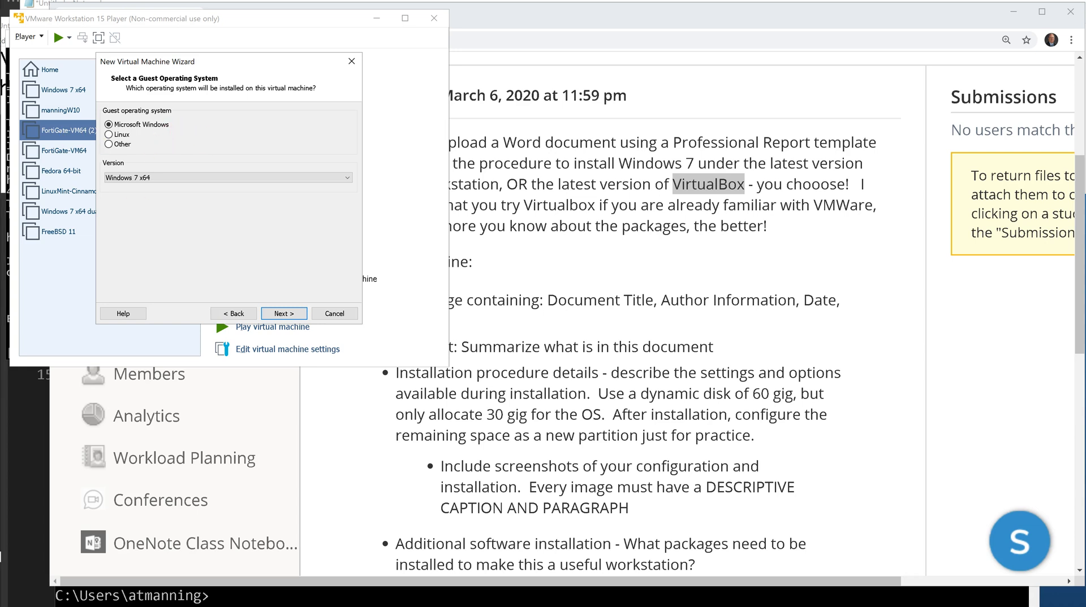
pyautogui.click(604, 29)
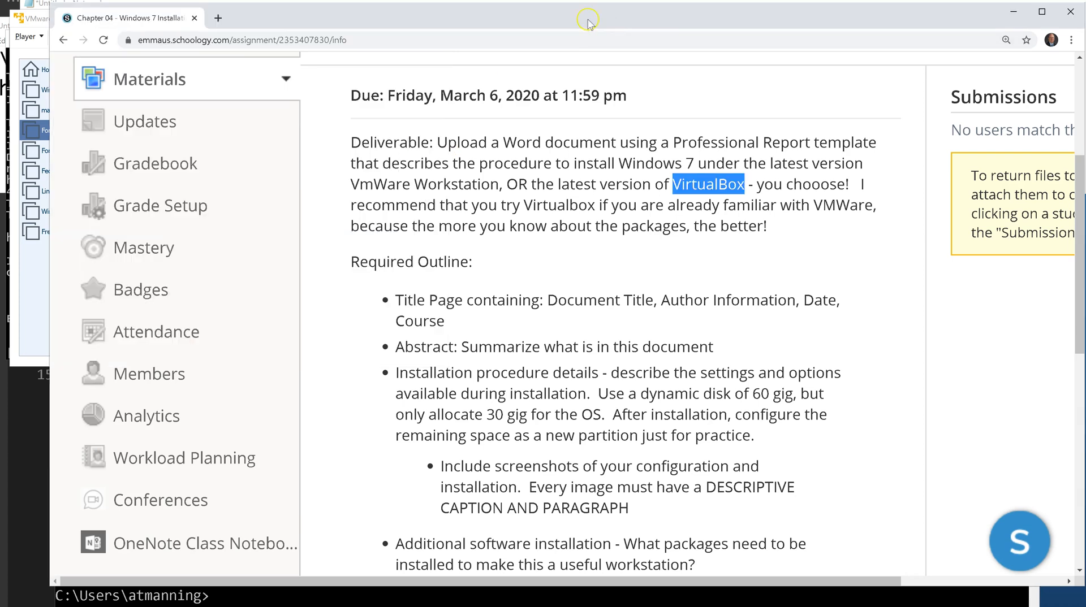
# Search 'online calculator' in a new tab and open the Desmos Scientific Calculator result.
pyautogui.click(217, 23)
pyautogui.write('on')
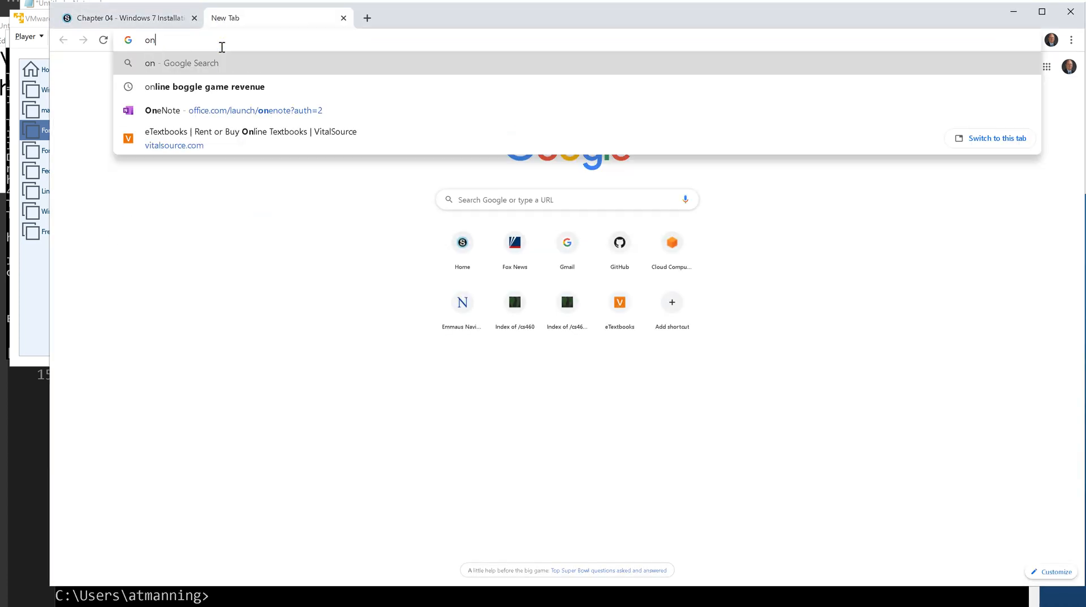
pyautogui.write('li')
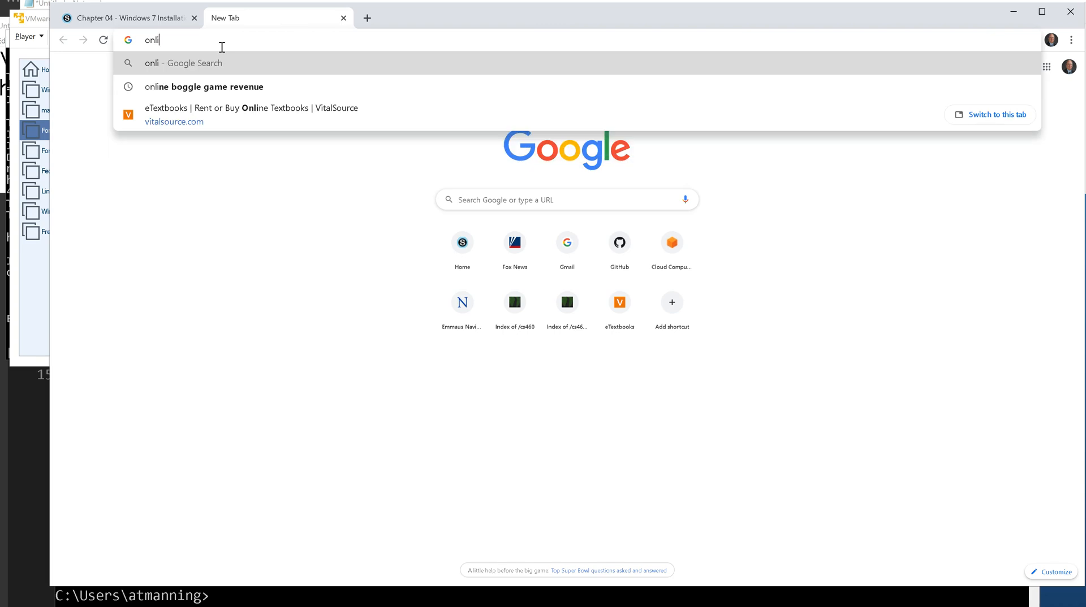
pyautogui.write('ne calculat')
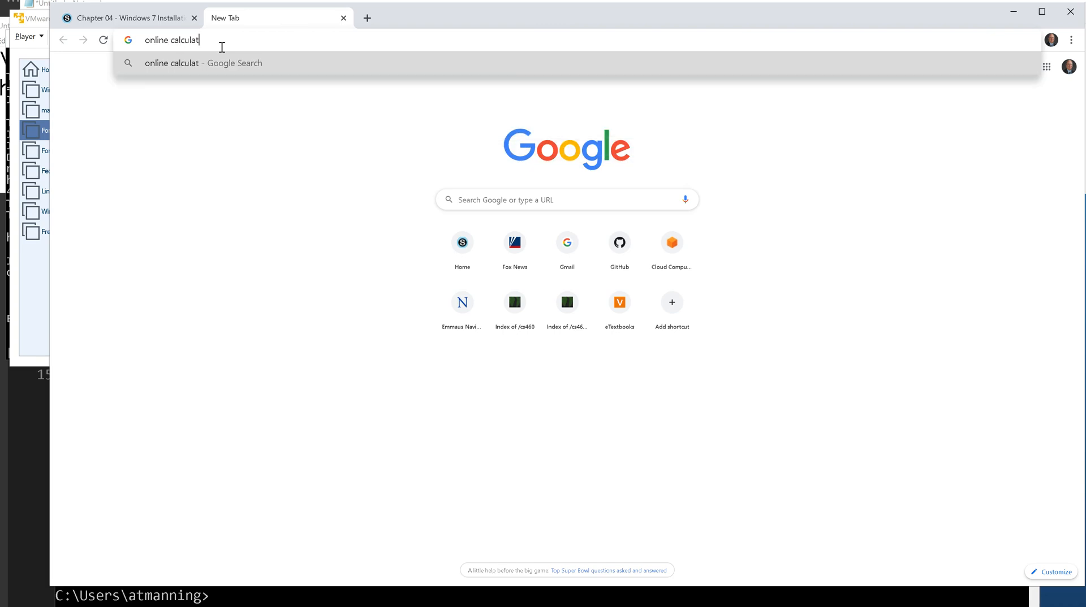
pyautogui.write('or')
pyautogui.press('Return')
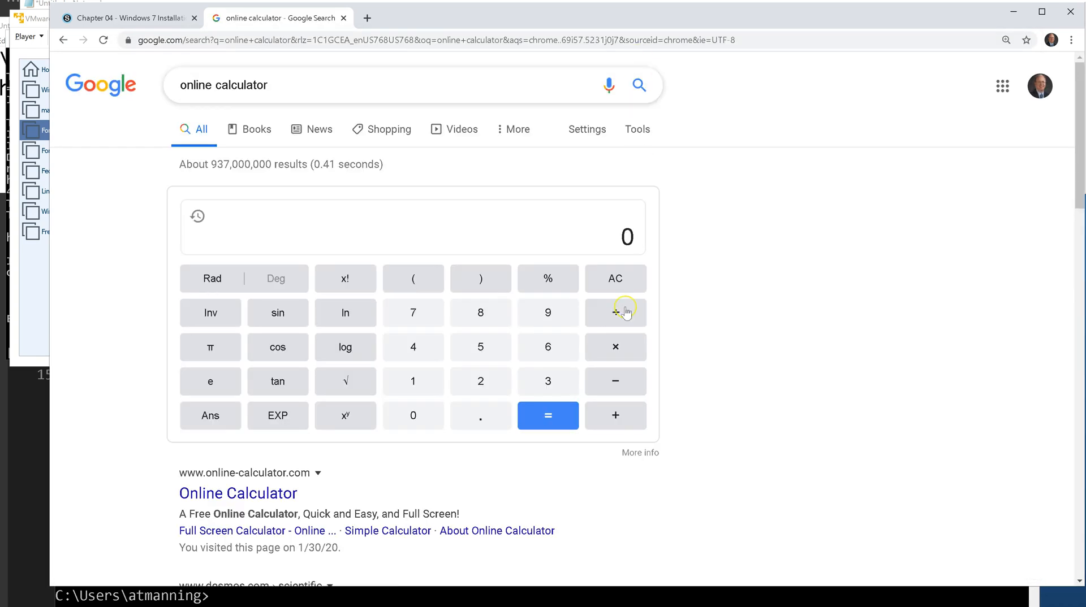
pyautogui.scroll(-2, 476, 381)
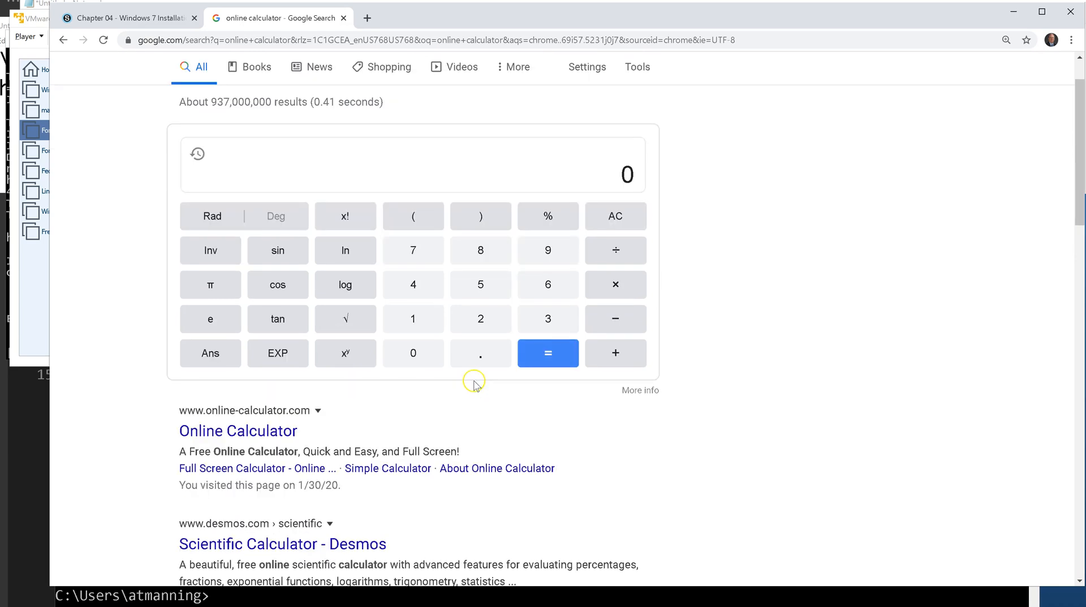
pyautogui.scroll(-2, 474, 384)
pyautogui.click(274, 362)
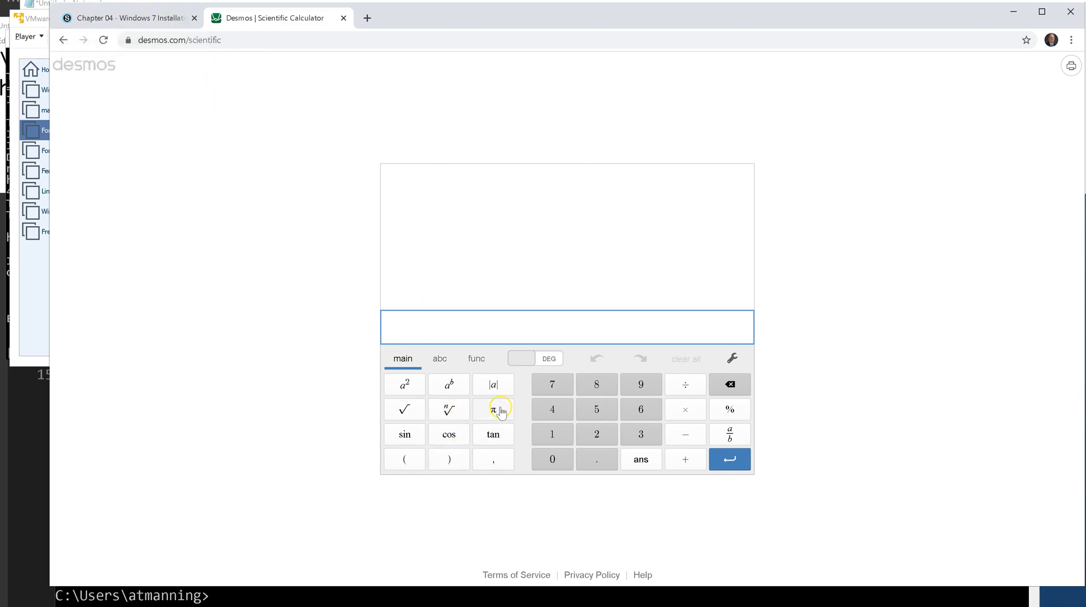
# Evaluate 2^32 in Desmos (4.2949673 × 10^9), then return to the Chapter 04 - Windows 7 Installation tab.
pyautogui.click(596, 434)
pyautogui.click(458, 388)
pyautogui.click(447, 389)
pyautogui.write('32')
pyautogui.press('Return')
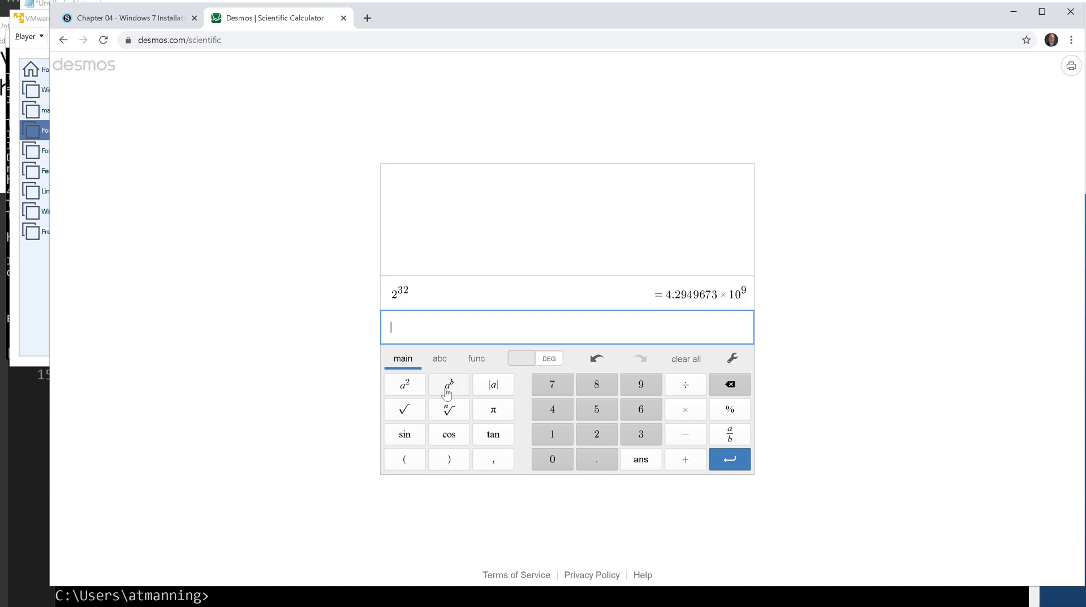
pyautogui.click(683, 300)
pyautogui.click(259, 156)
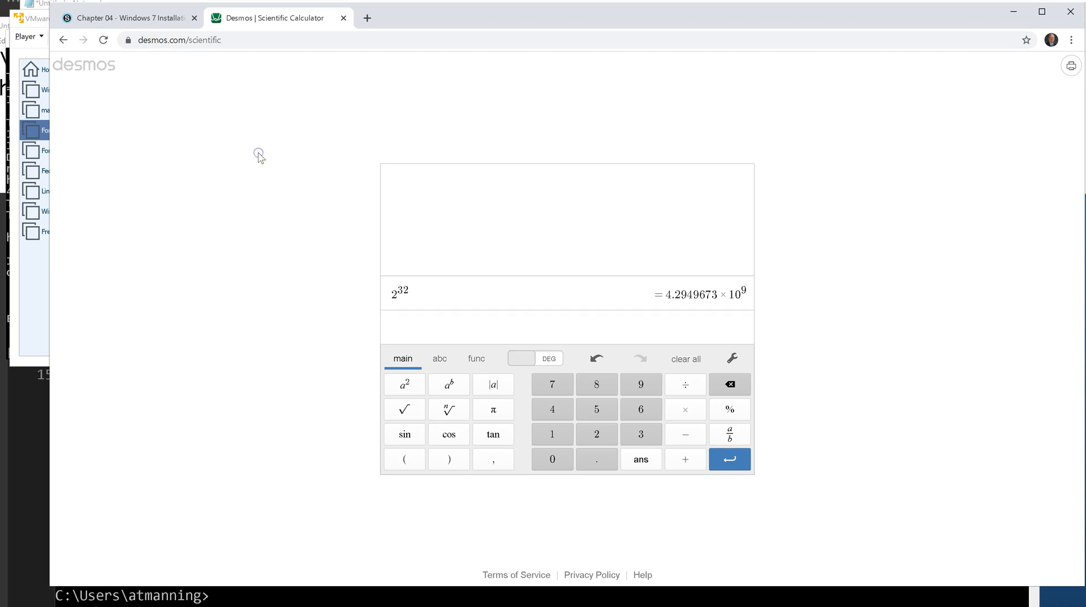
pyautogui.click(136, 18)
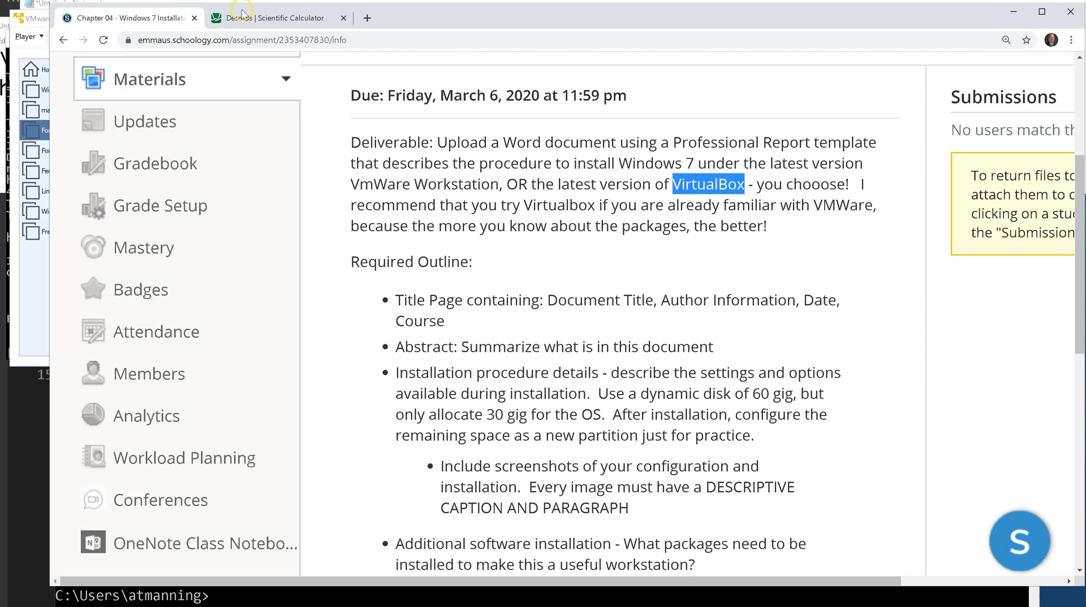
# Close the Desmos tab and bring the New Virtual Machine Wizard back in front.
pyautogui.click(342, 17)
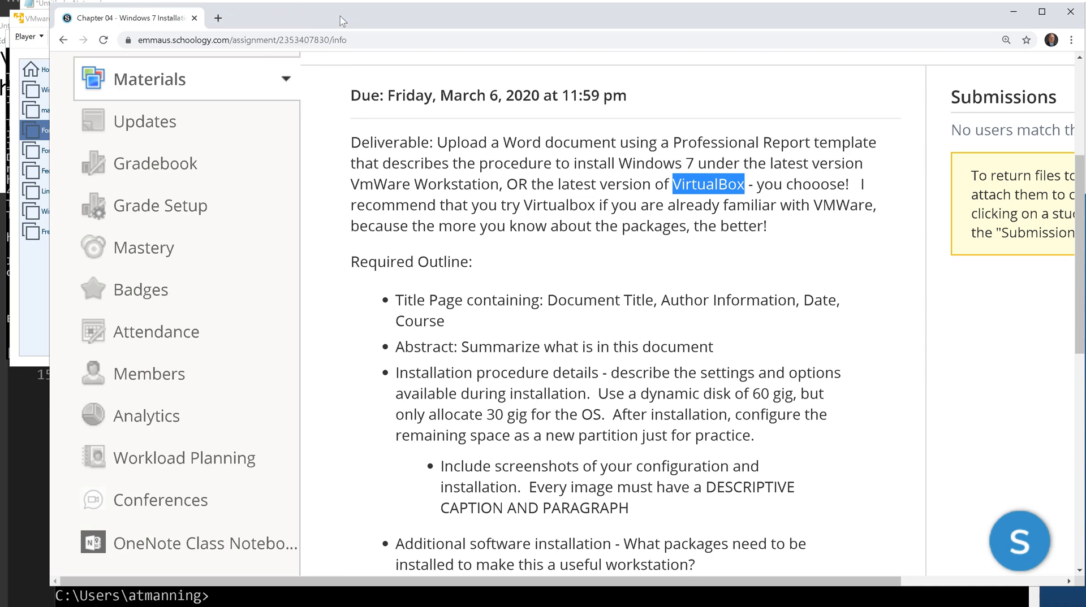
pyautogui.click(38, 299)
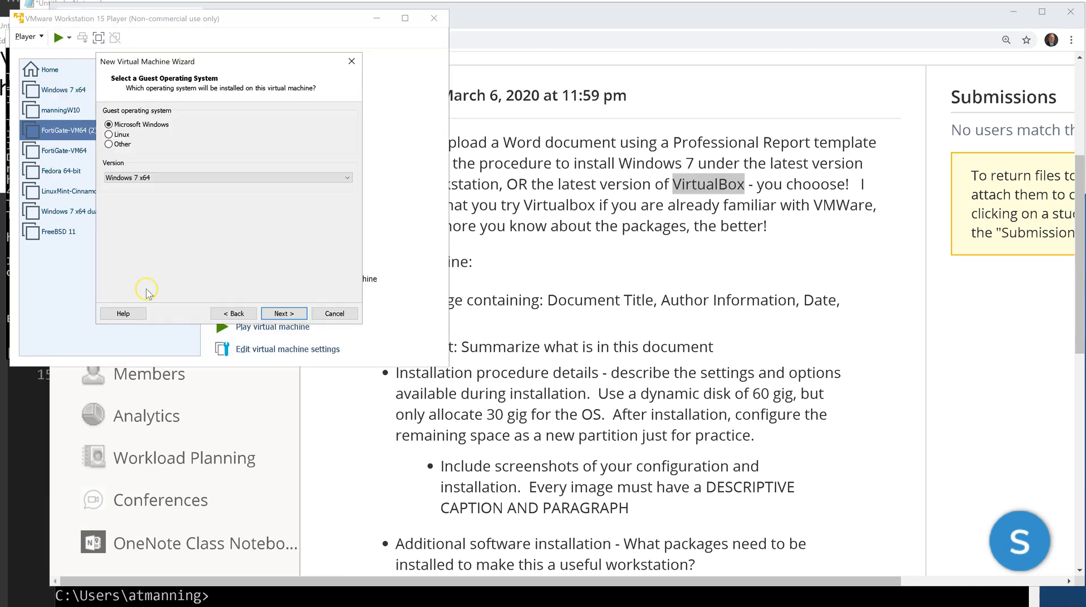
# Keep the VM name Windows 7 x64, change its location drive from C: to S:, and open Browse.
pyautogui.click(285, 314)
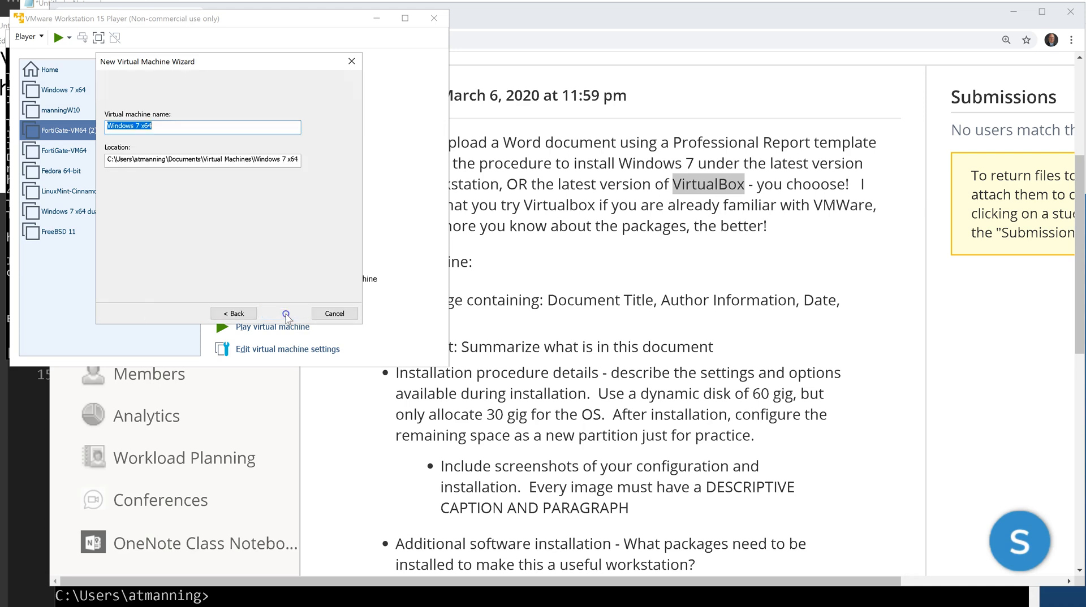
pyautogui.click(177, 128)
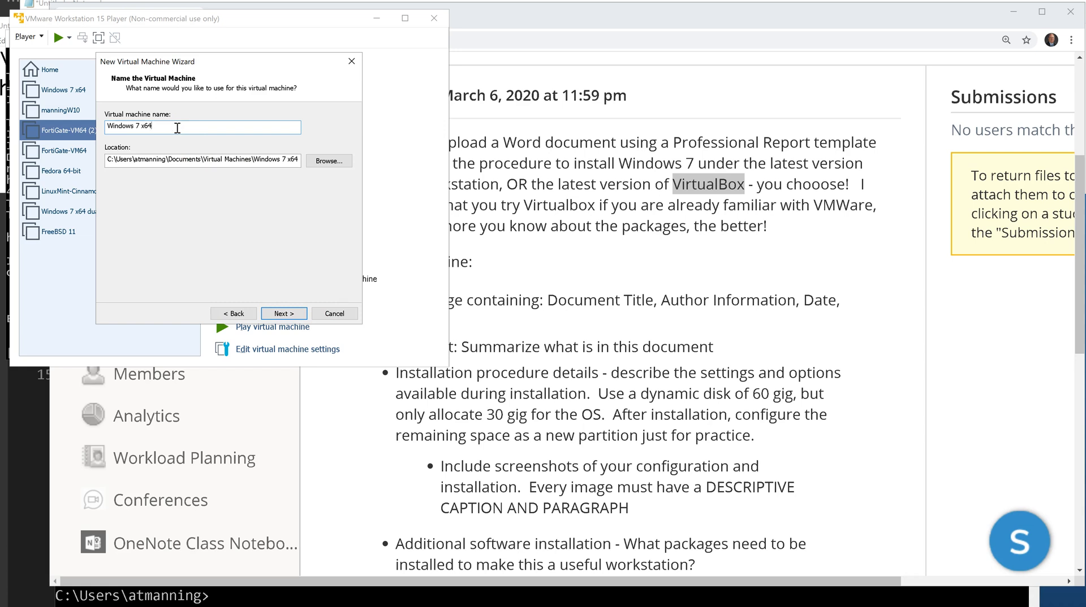
pyautogui.click(112, 159)
pyautogui.click(166, 175)
pyautogui.click(115, 162)
pyautogui.click(106, 160)
pyautogui.write('S')
pyautogui.moveTo(113, 160); pyautogui.dragTo(292, 164)
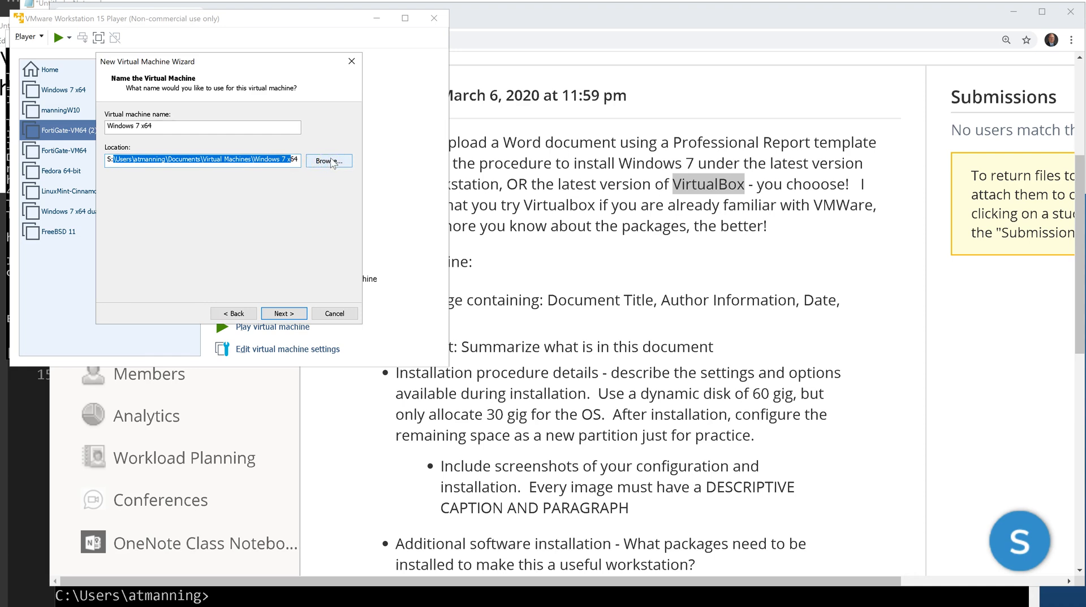
pyautogui.click(331, 163)
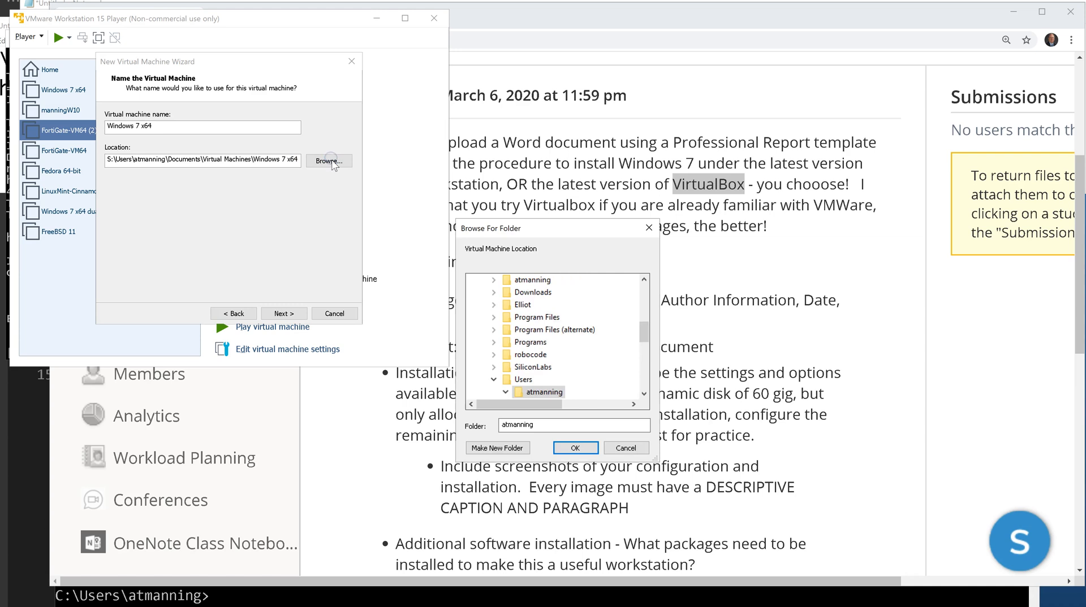
pyautogui.scroll(-2, 645, 350)
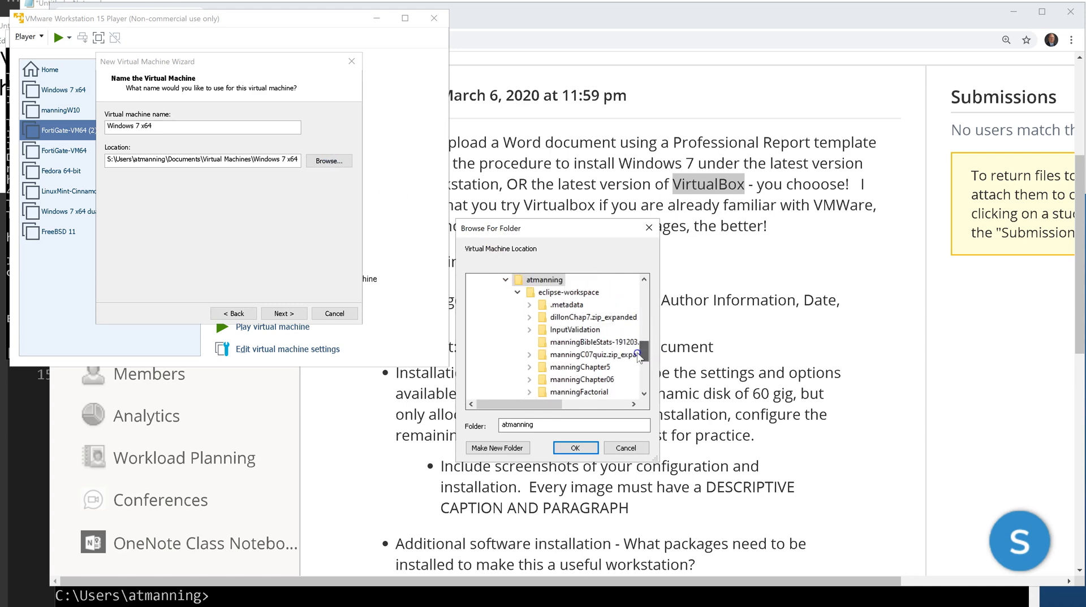
pyautogui.moveTo(643, 350)
pyautogui.mouseDown()
pyautogui.moveTo(644, 315)
pyautogui.moveTo(643, 347)
pyautogui.mouseUp()
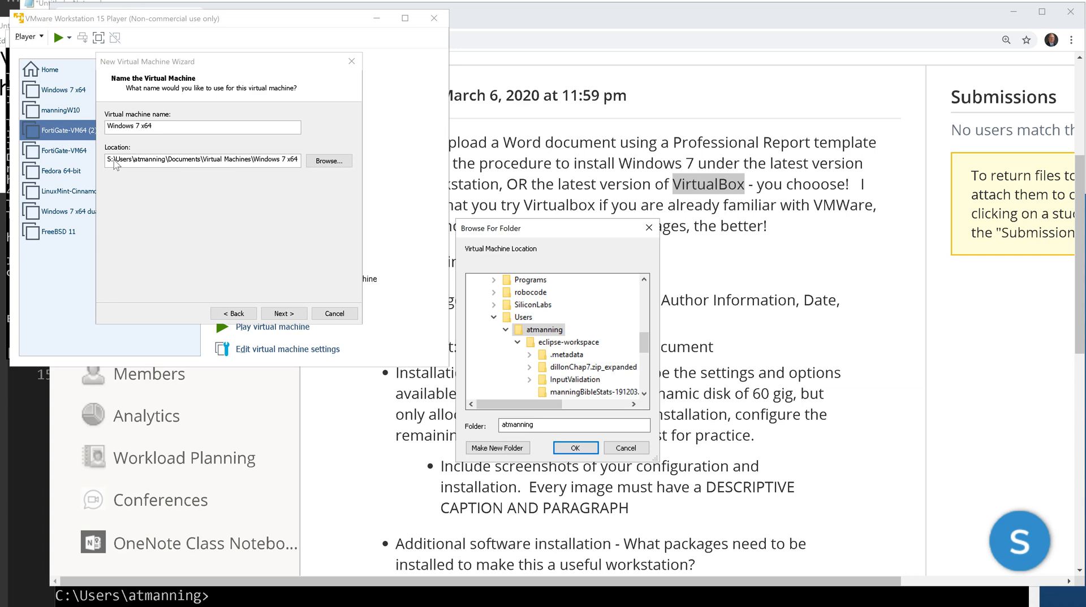
pyautogui.click(325, 163)
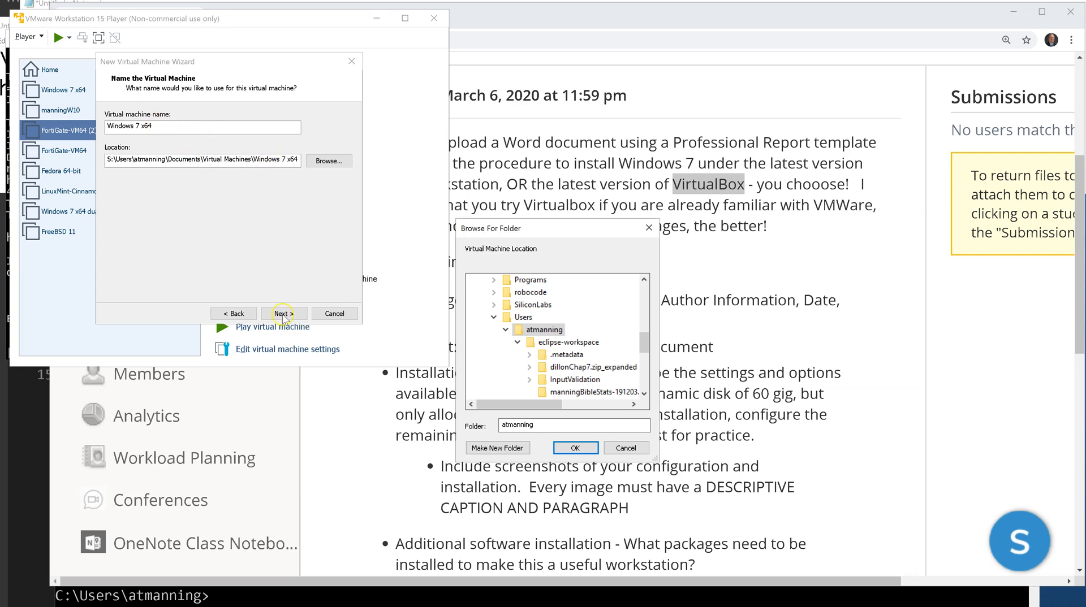
# Cancel the folder picker and rename the virtual machine to 'Windows 7 x64 - 2'.
pyautogui.click(242, 314)
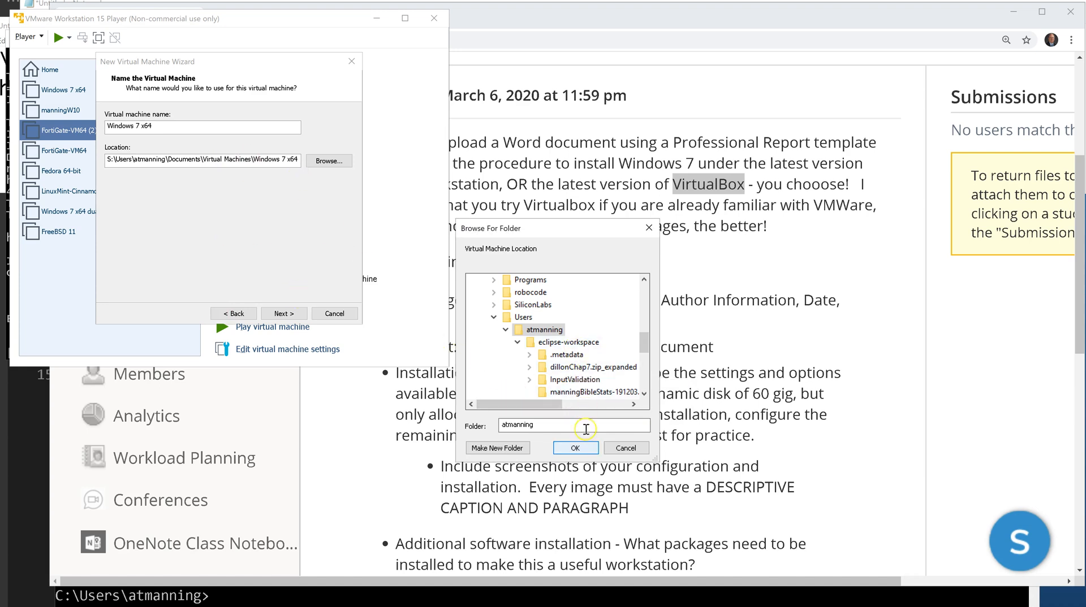
pyautogui.click(625, 448)
pyautogui.click(159, 126)
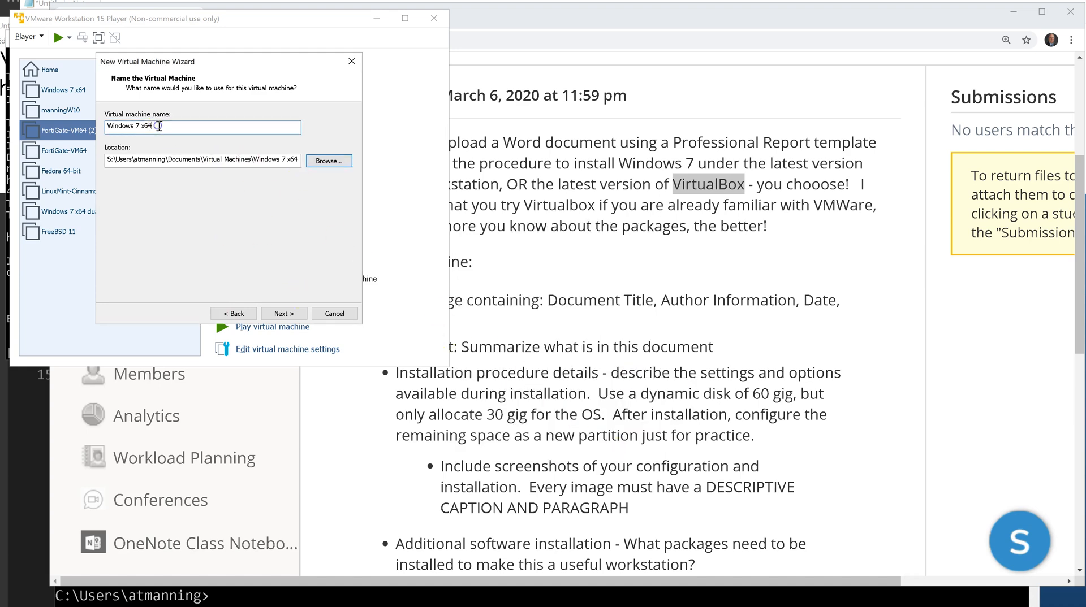
pyautogui.write('- 2')
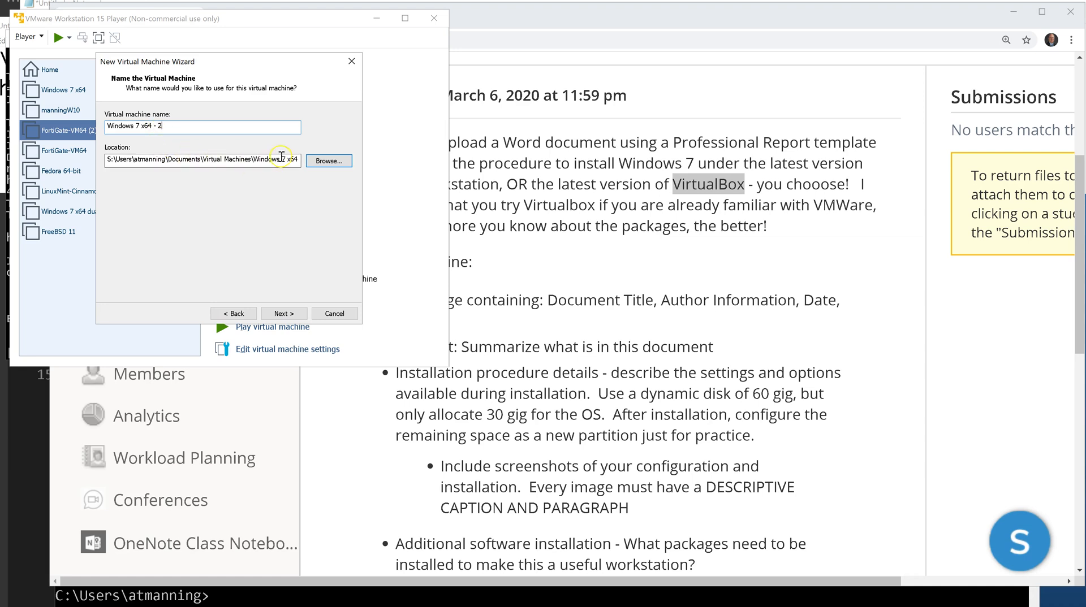
# Step back through the guest OS and installation source pages, then return to naming.
pyautogui.click(237, 313)
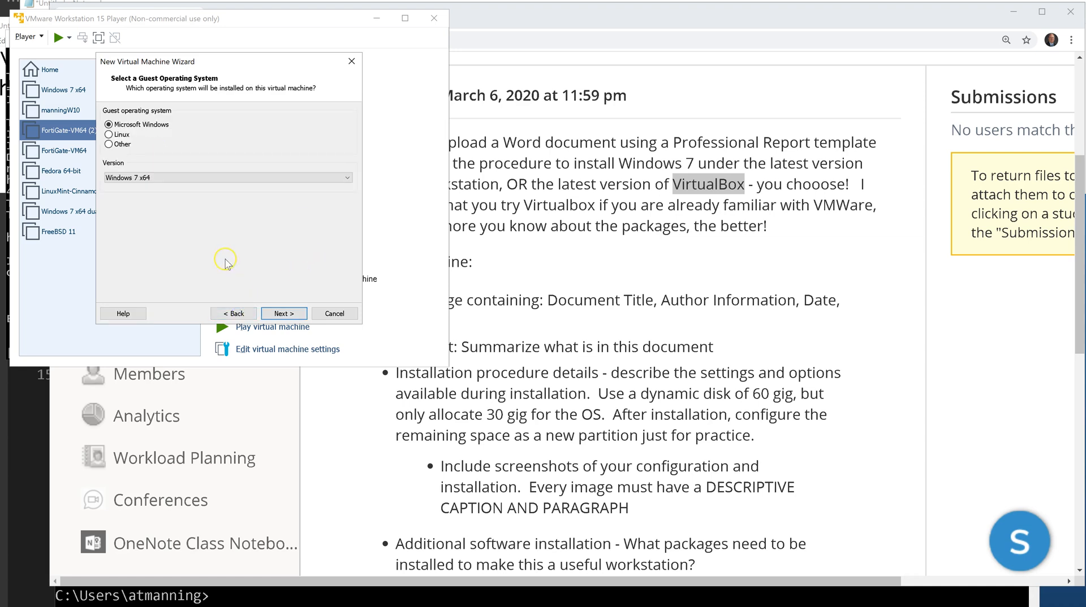
pyautogui.click(244, 314)
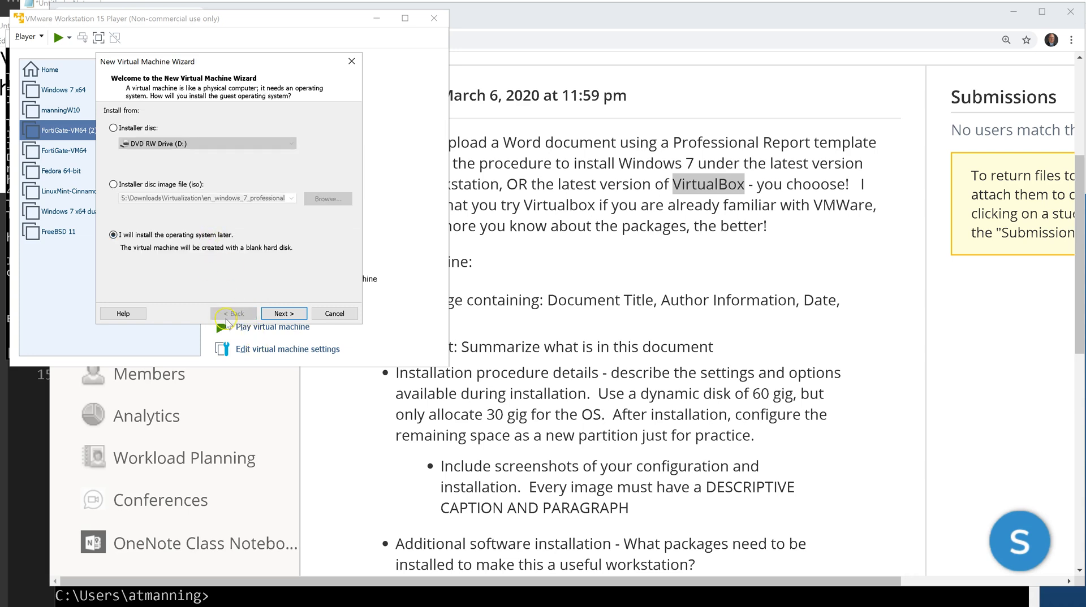
pyautogui.click(284, 314)
pyautogui.click(284, 314)
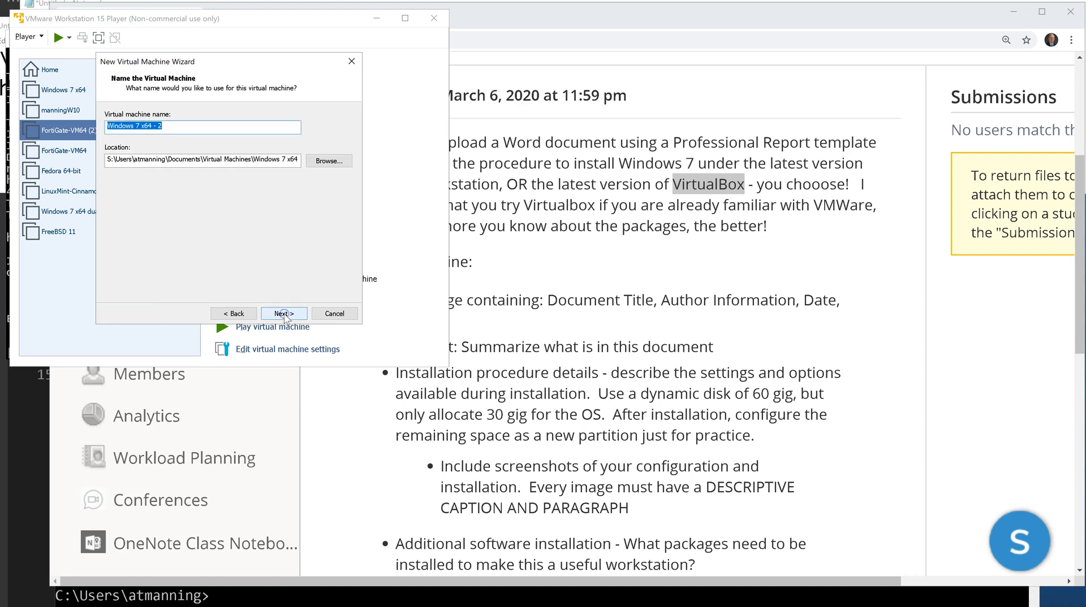
pyautogui.click(223, 311)
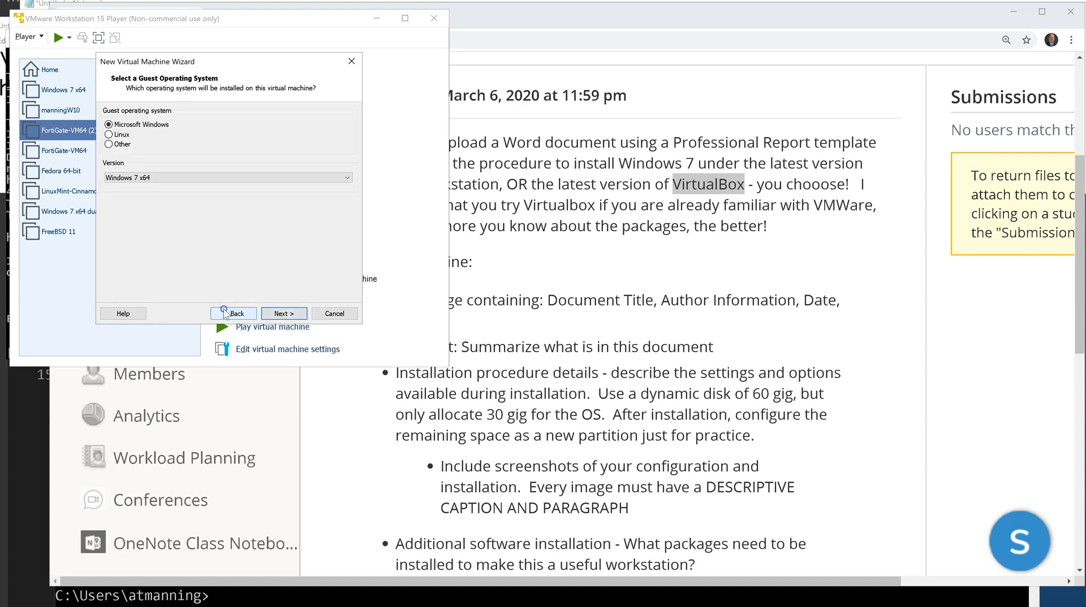
pyautogui.click(268, 312)
# Change the location folder to 'Windows 7 x64 - 2' and continue to disk capacity.
pyautogui.moveTo(282, 159); pyautogui.dragTo(305, 159)
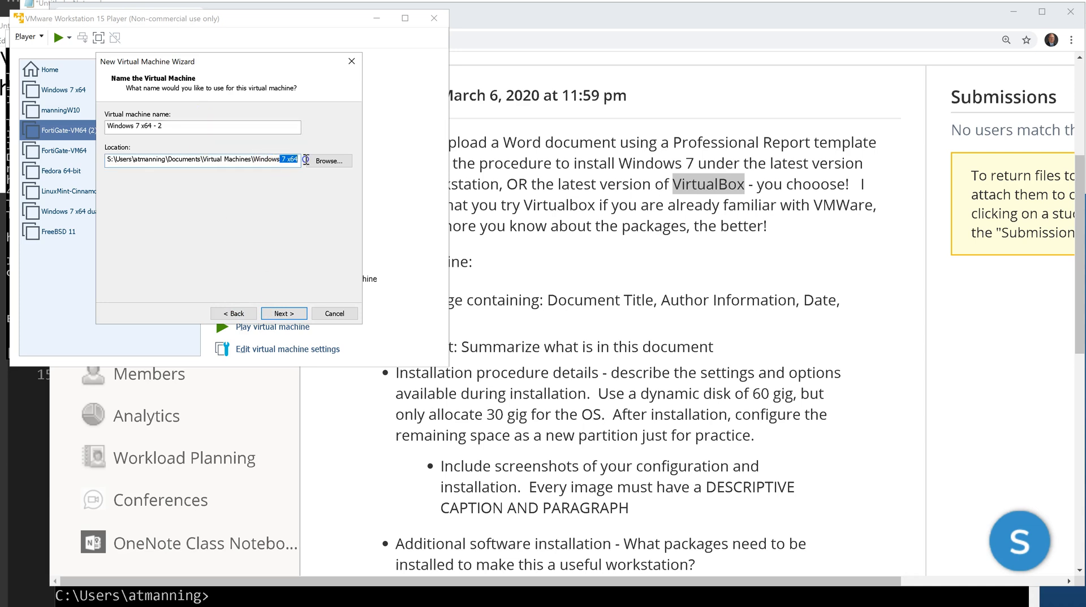
pyautogui.click(303, 159)
pyautogui.write('- 2')
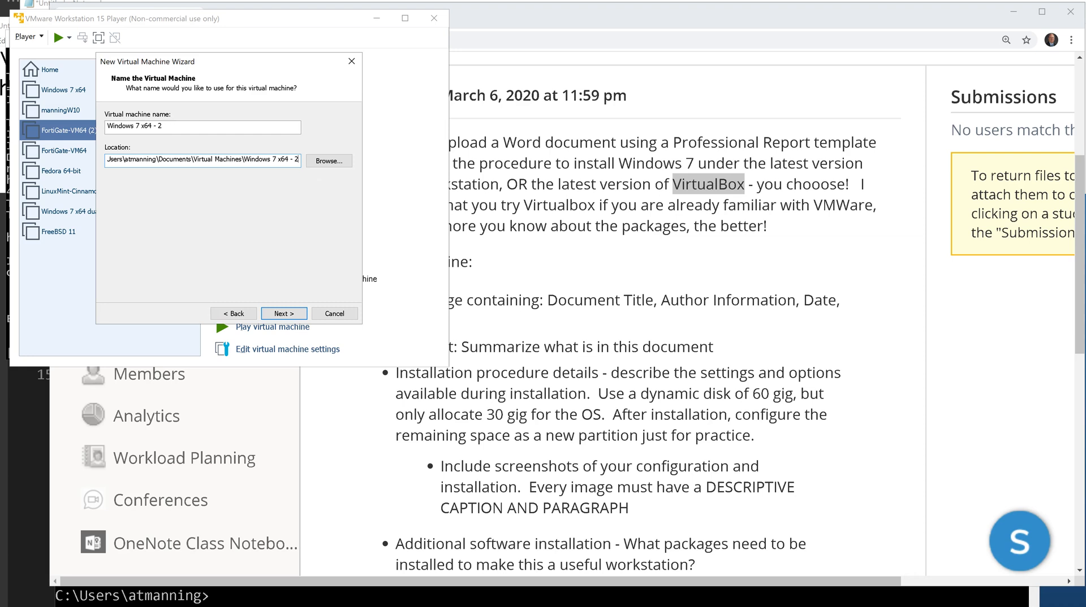
pyautogui.click(295, 315)
pyautogui.click(295, 314)
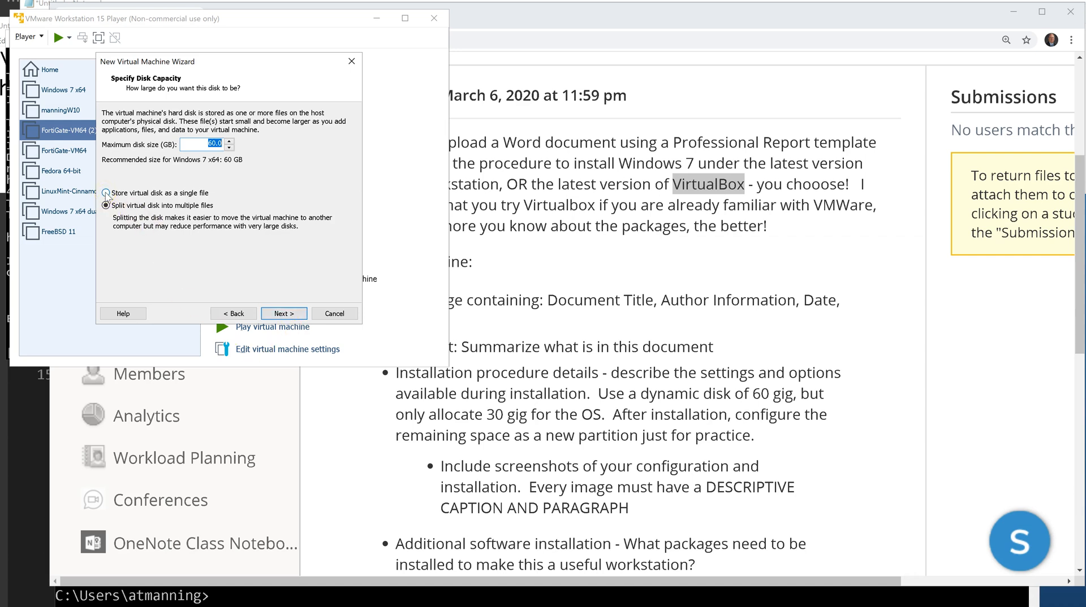
# Keep the 60.0 GB disk size, store it as a single file, and continue to the summary.
pyautogui.click(105, 193)
pyautogui.click(208, 144)
pyautogui.click(208, 144)
pyautogui.click(302, 314)
pyautogui.click(295, 313)
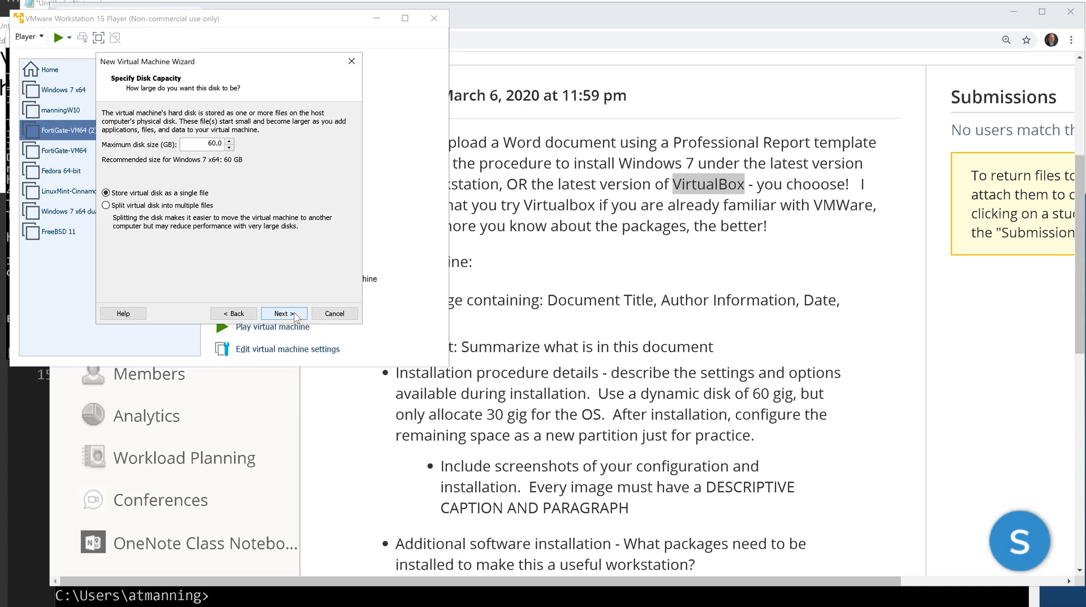
pyautogui.click(295, 314)
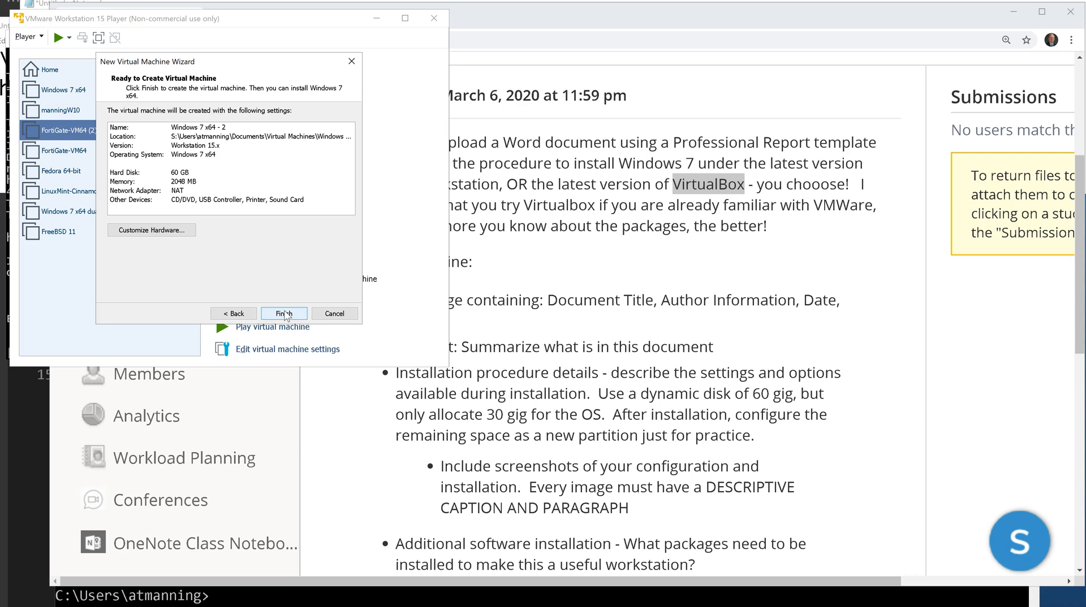
# Review the Ready to Create summary (60 GB disk, 2048 MB memory, NAT) and click Finish.
pyautogui.click(284, 315)
# Close the wizard and select 'Windows 7 x64 - 2' in the library.
pyautogui.click(284, 314)
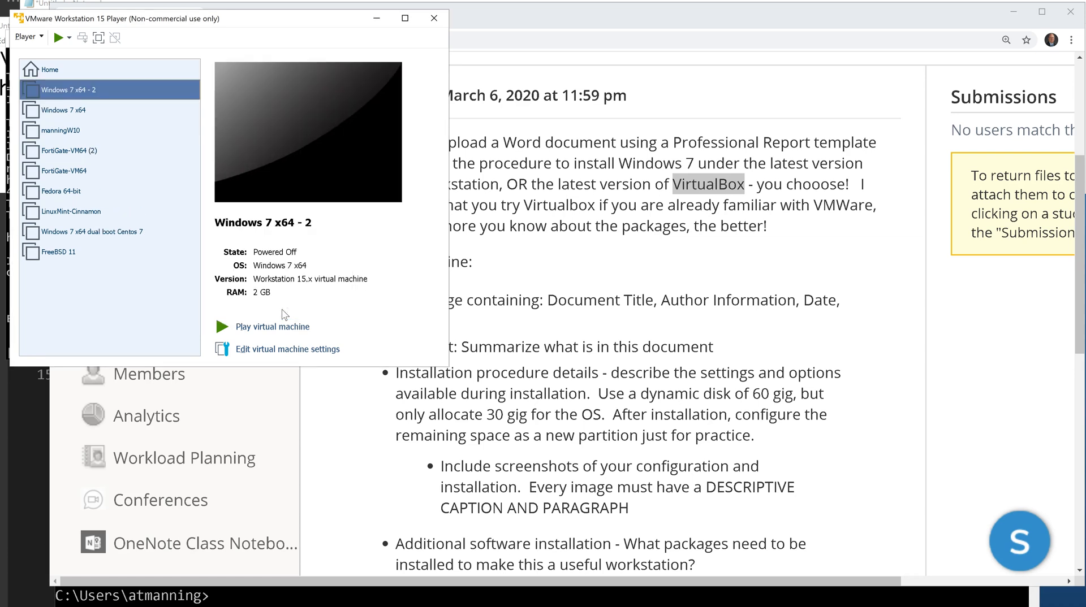
pyautogui.click(85, 98)
pyautogui.click(70, 96)
# Open Windows 7 x64 - 2's settings and drag the memory slider up to about 4 GB.
pyautogui.click(279, 350)
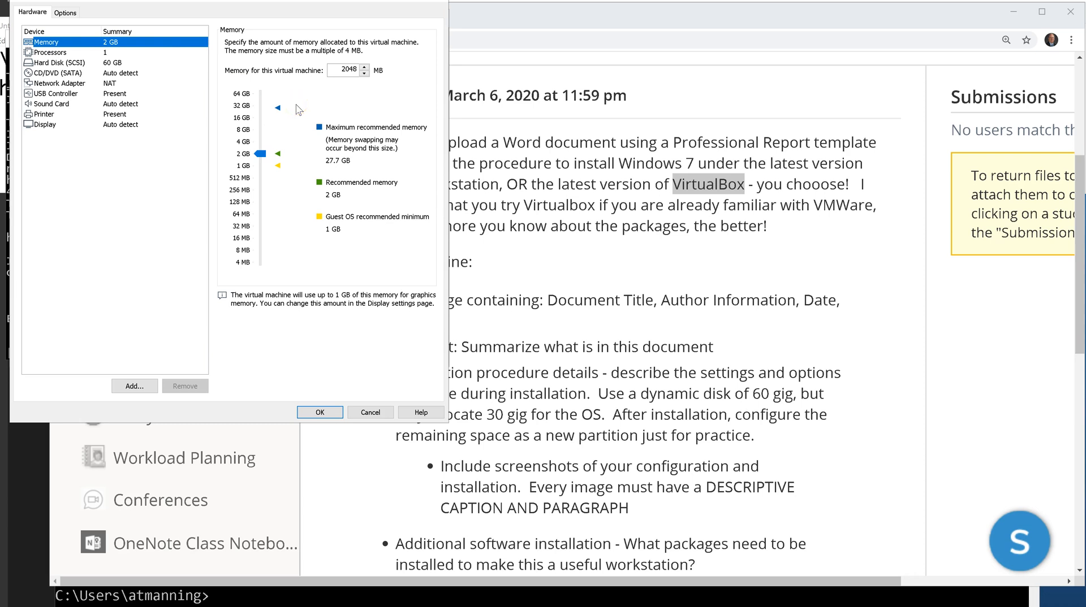
pyautogui.moveTo(261, 154); pyautogui.dragTo(261, 93)
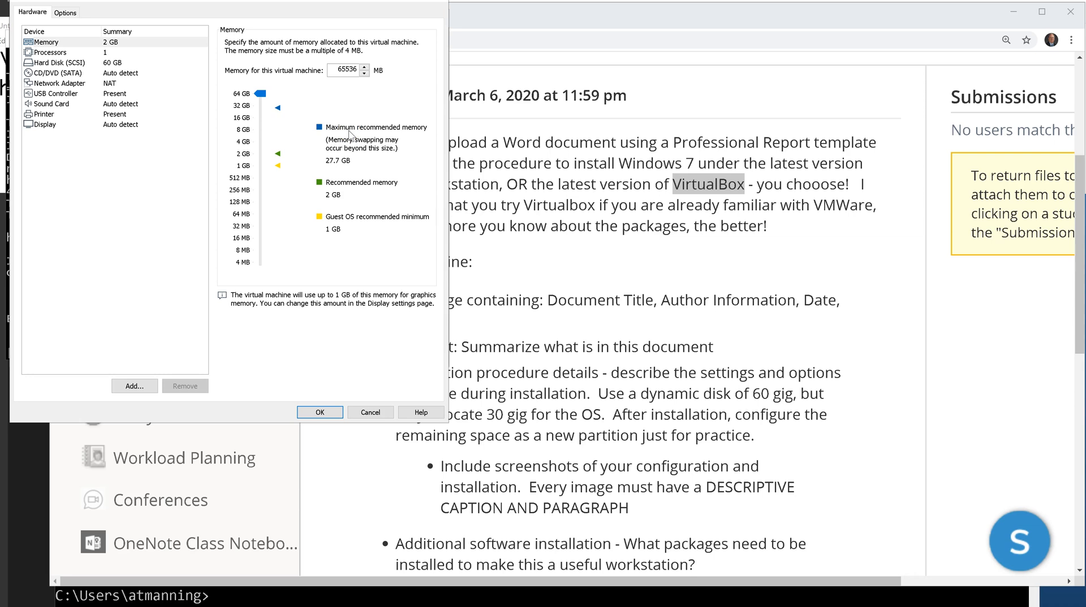
pyautogui.moveTo(261, 94); pyautogui.dragTo(256, 145)
# Fine-tune the memory slider to settle on about 4 GB.
pyautogui.click(261, 121)
pyautogui.click(260, 141)
pyautogui.moveTo(262, 145); pyautogui.dragTo(261, 145)
pyautogui.click(349, 66)
pyautogui.click(259, 142)
pyautogui.click(310, 365)
pyautogui.click(260, 142)
pyautogui.moveTo(262, 146); pyautogui.dragTo(262, 144)
# Inspect the hard disk's advanced settings and utilities unchanged, then start Add Hardware.
pyautogui.click(62, 64)
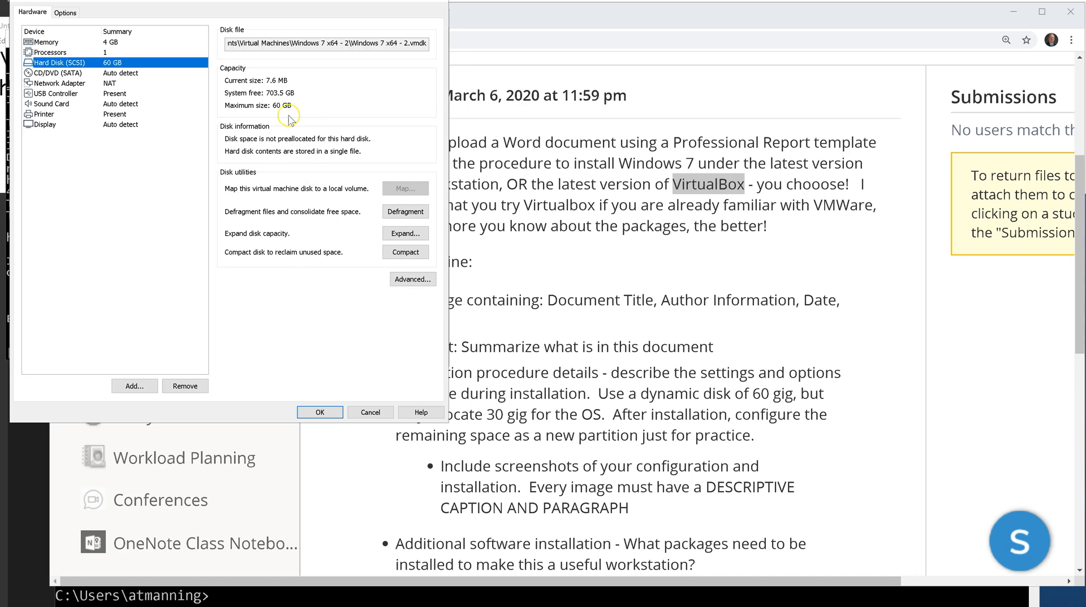
pyautogui.click(412, 279)
pyautogui.click(251, 204)
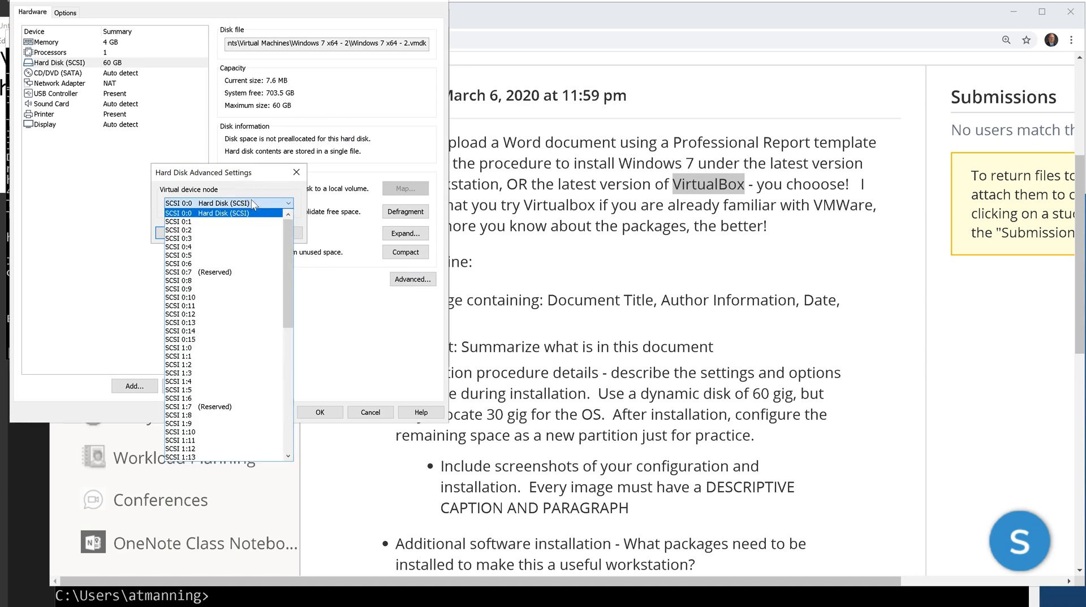
pyautogui.click(252, 204)
pyautogui.click(237, 238)
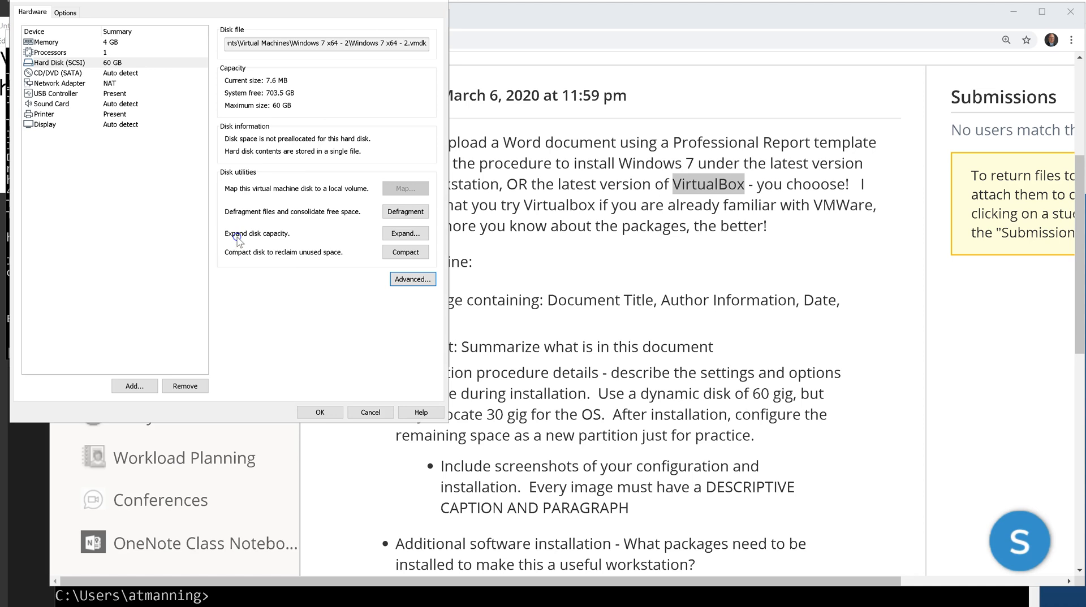
pyautogui.click(405, 241)
pyautogui.click(412, 255)
pyautogui.click(142, 386)
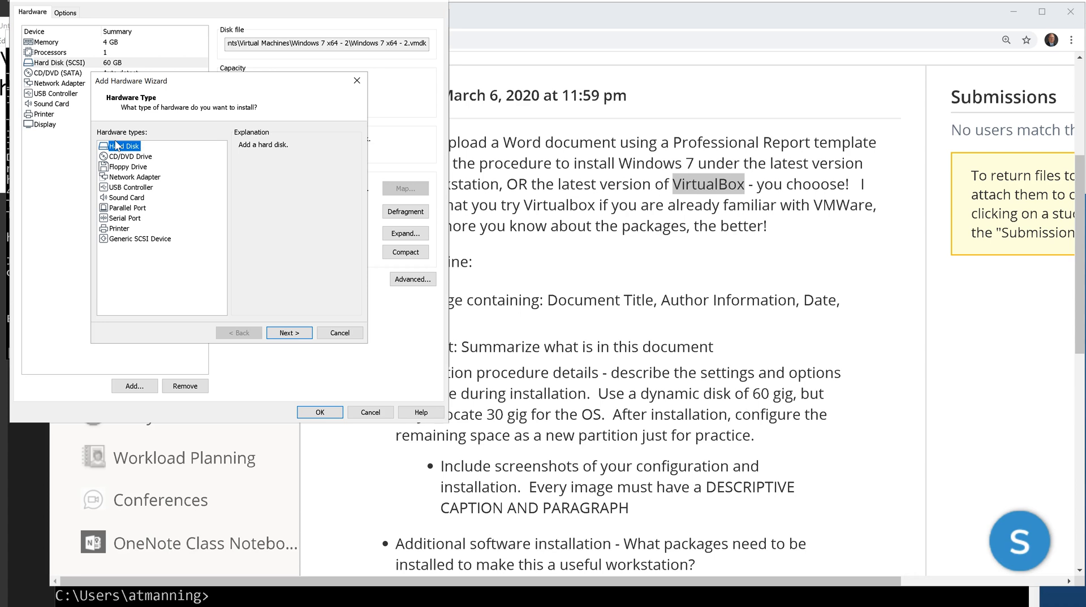
# Cancel Add Hardware, check the processor core list unchanged, and reopen then cancel Add Hardware.
pyautogui.click(339, 333)
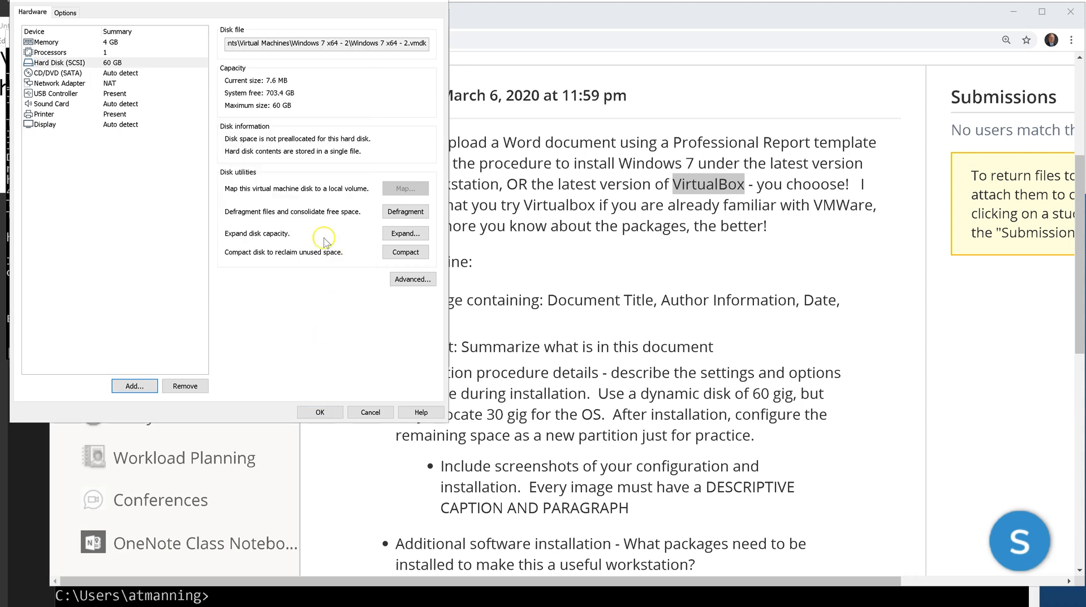
pyautogui.click(34, 52)
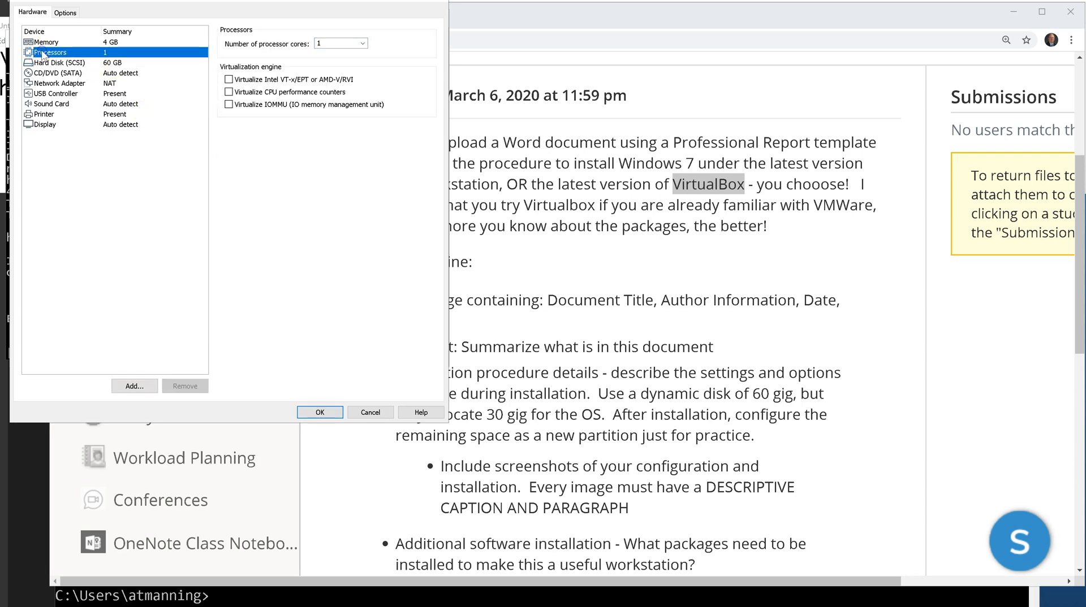
pyautogui.click(357, 43)
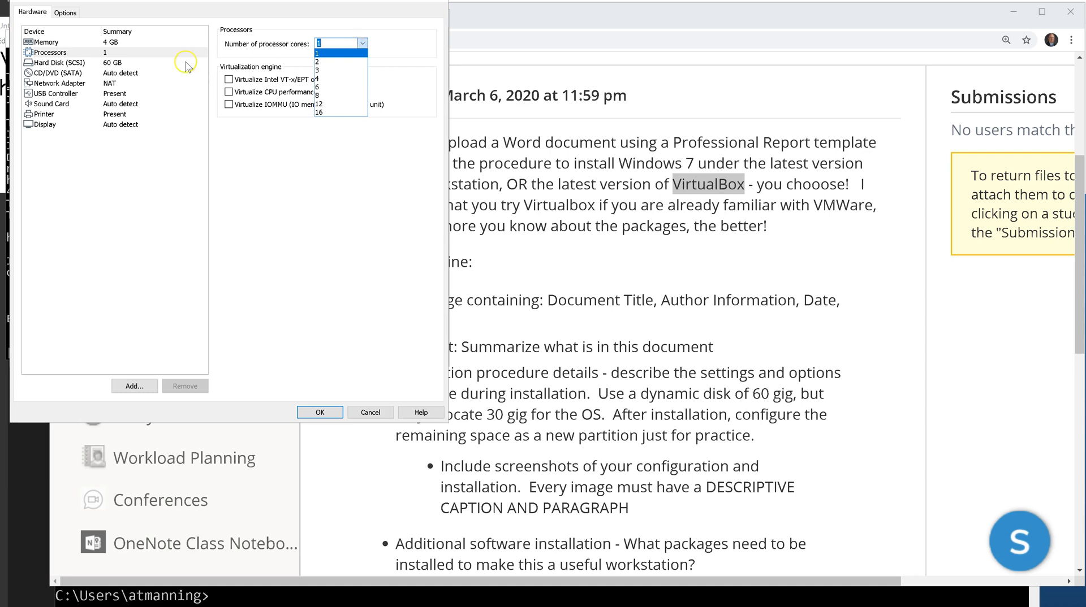
pyautogui.click(75, 61)
pyautogui.click(75, 62)
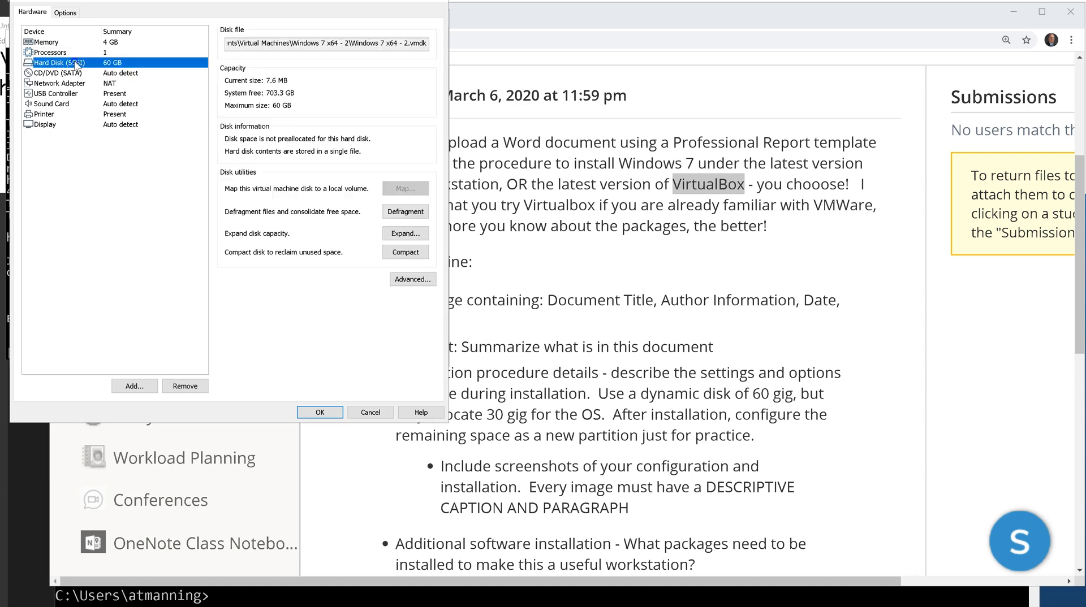
pyautogui.click(134, 385)
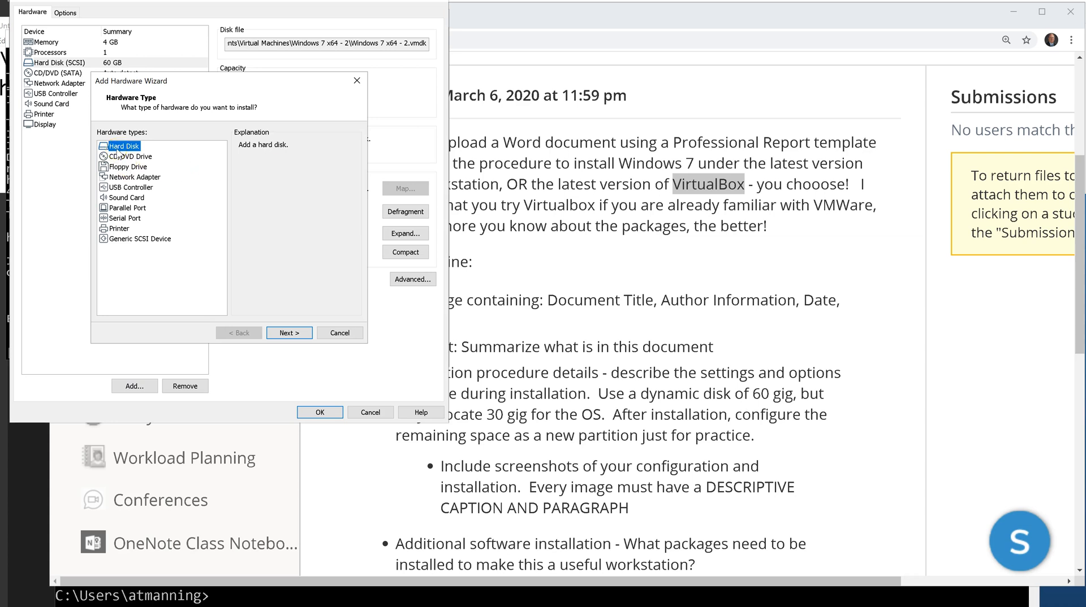
pyautogui.click(344, 333)
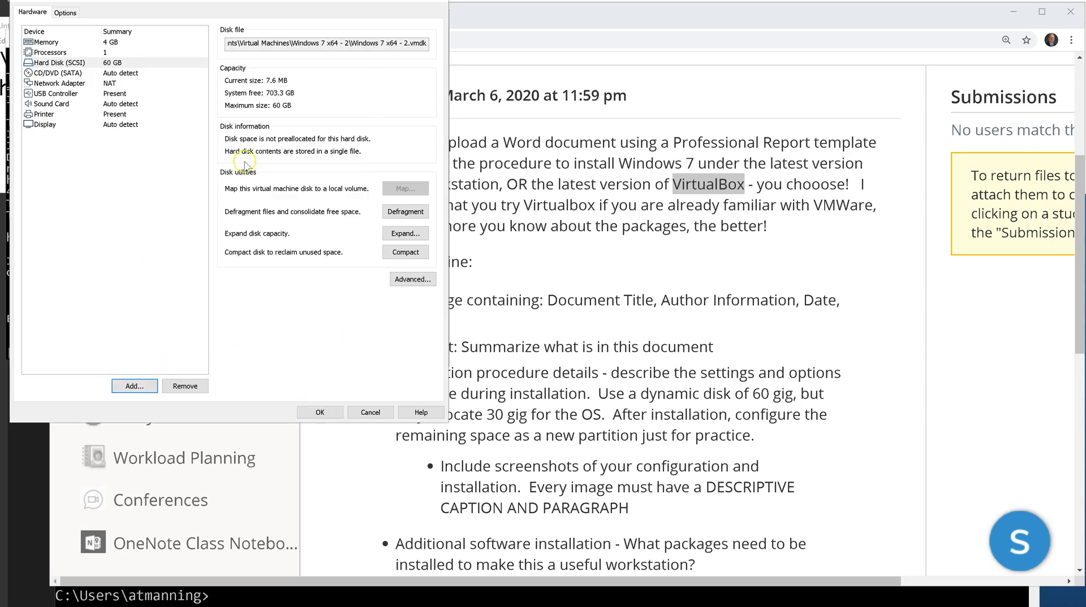
# Inspect the hard disk's Disk file path without changing it.
pyautogui.click(61, 65)
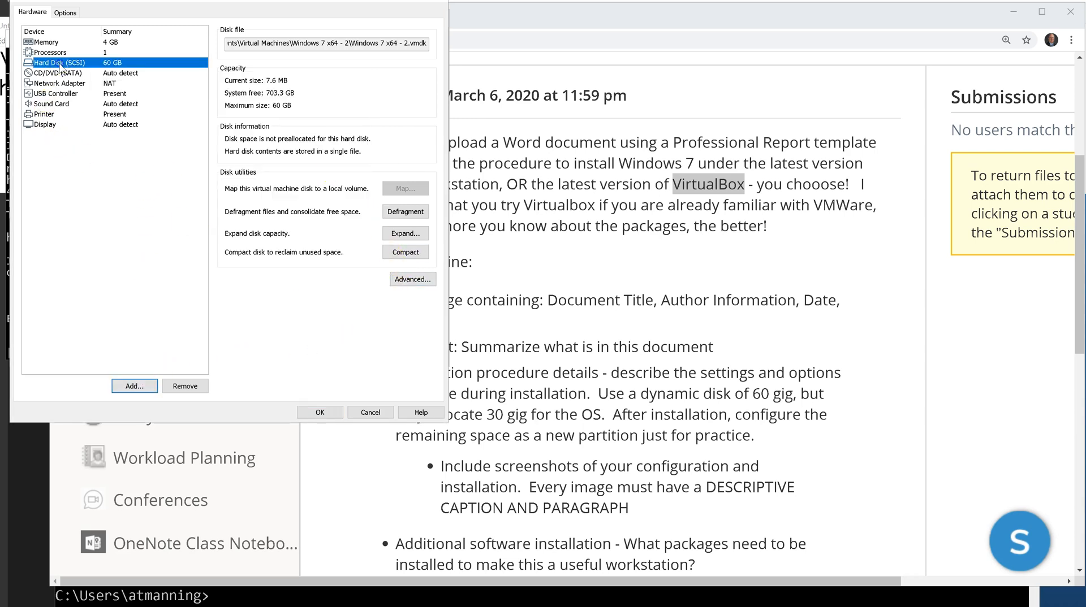
pyautogui.click(306, 43)
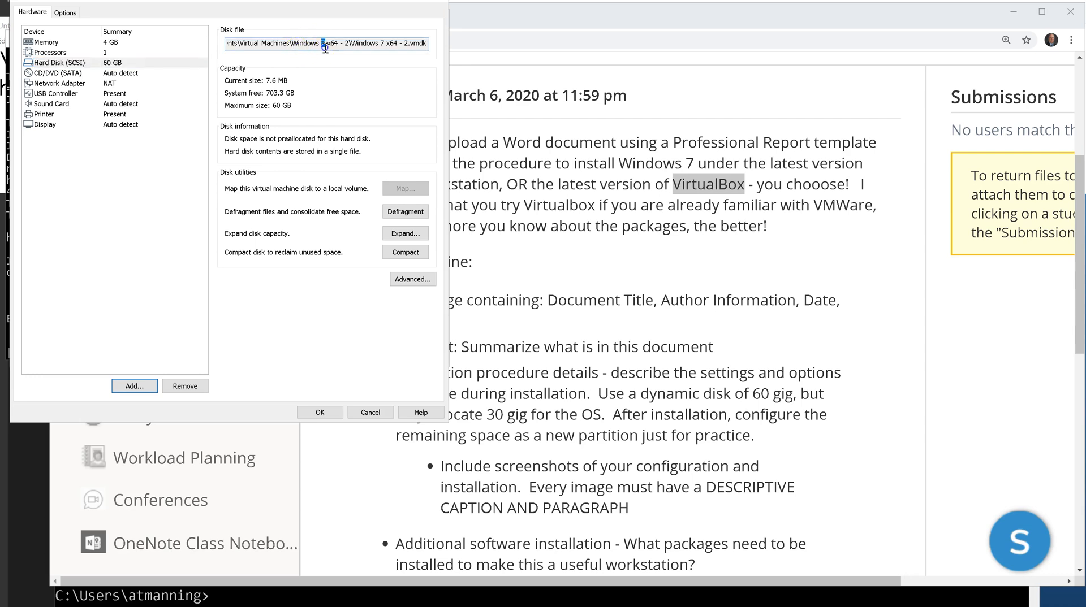
pyautogui.moveTo(315, 43); pyautogui.dragTo(175, 47)
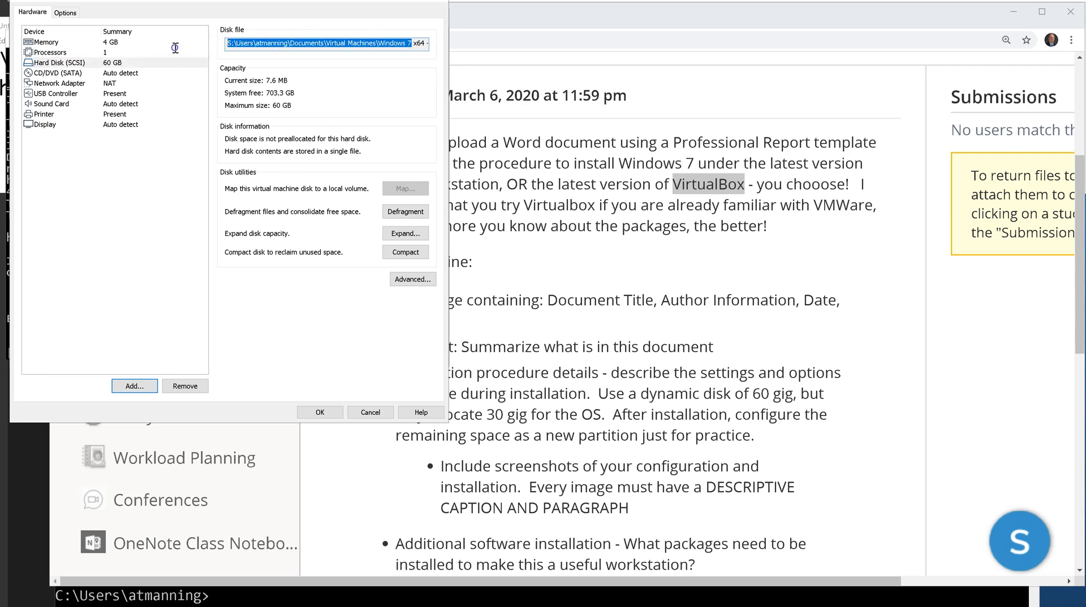
pyautogui.click(267, 45)
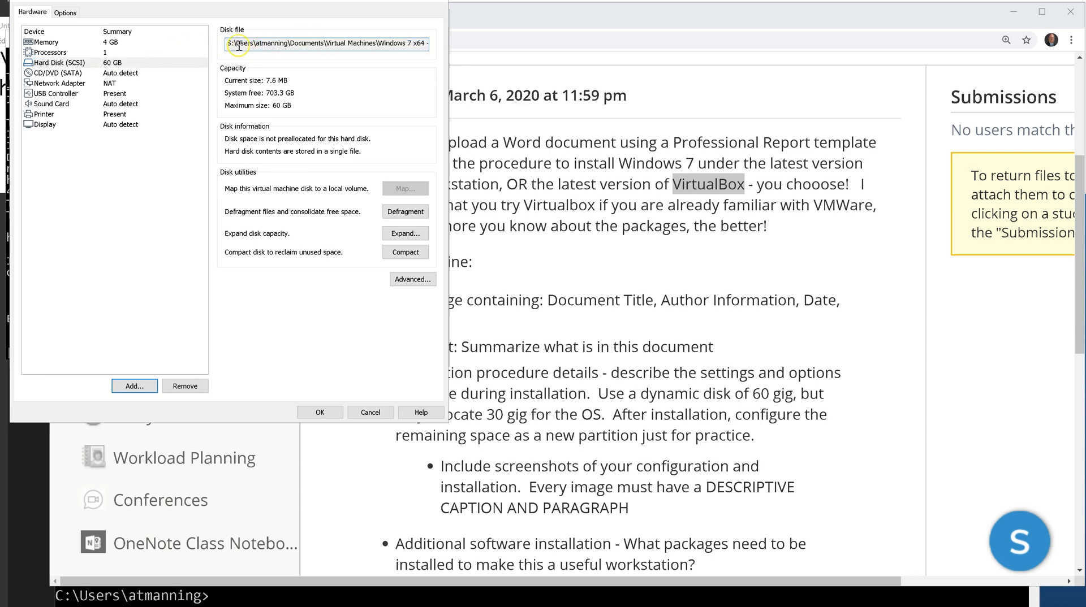
pyautogui.moveTo(230, 44); pyautogui.dragTo(225, 45)
# Save the settings and reopen Windows 7 x64 - 2's Settings from its library context menu.
pyautogui.click(330, 416)
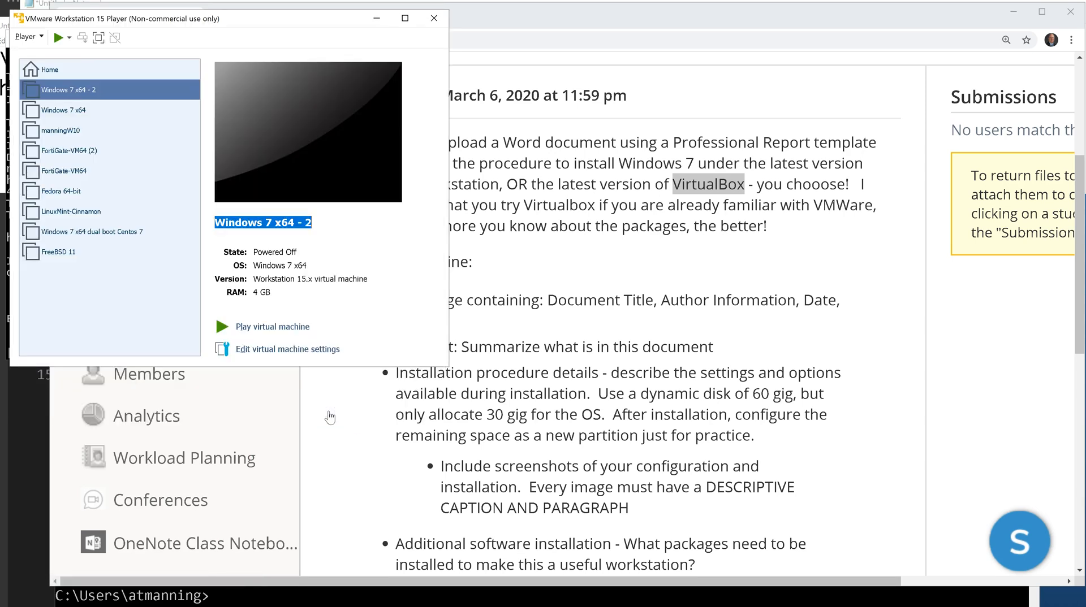
pyautogui.rightClick(66, 90)
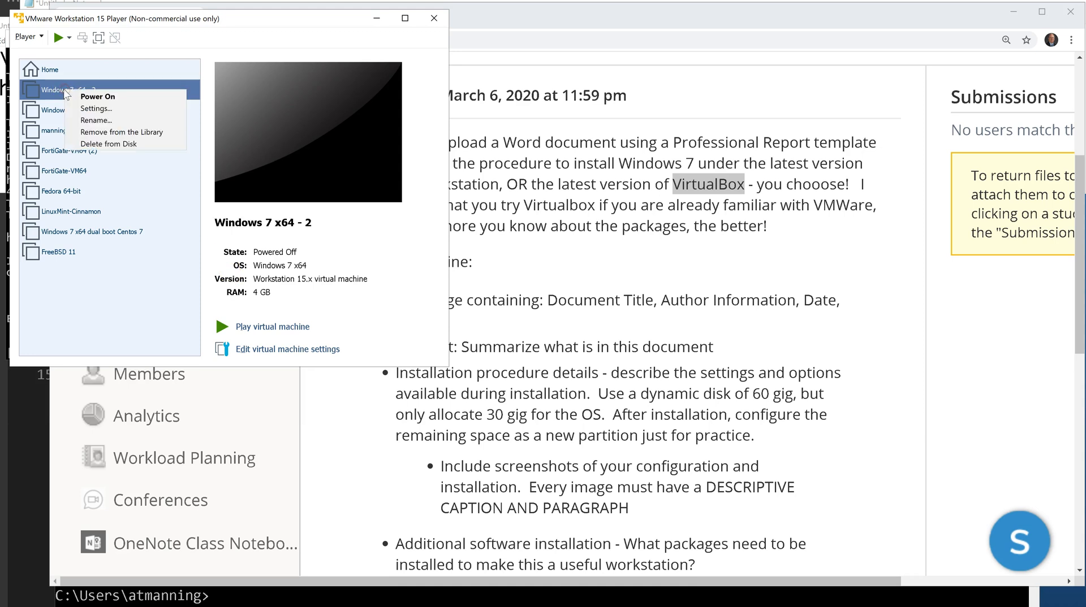
pyautogui.click(85, 108)
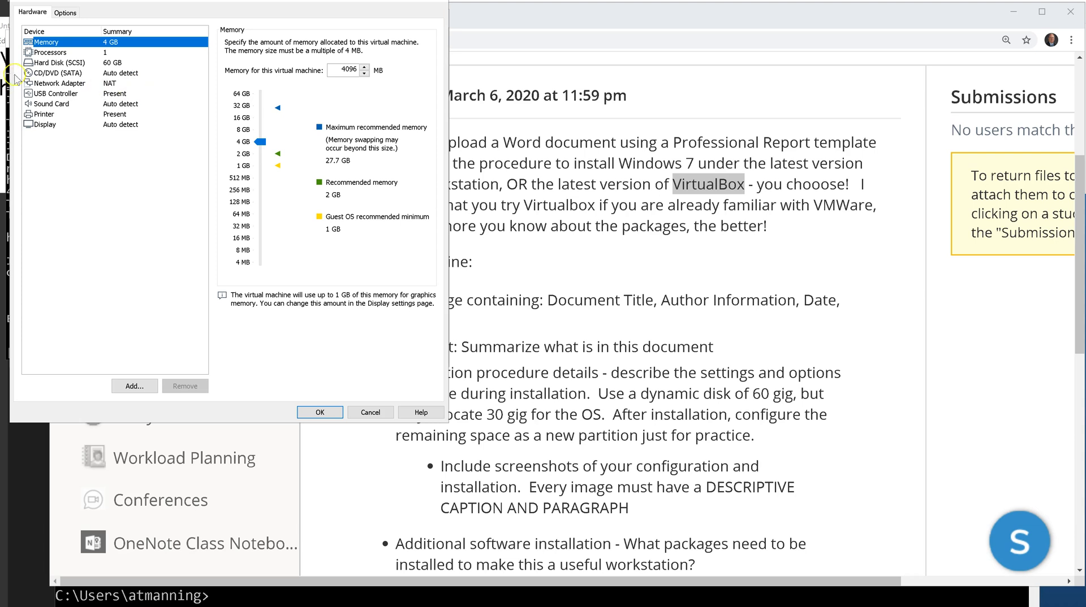
# Switch the CD/DVD (SATA) drive to use an ISO image file.
pyautogui.click(67, 75)
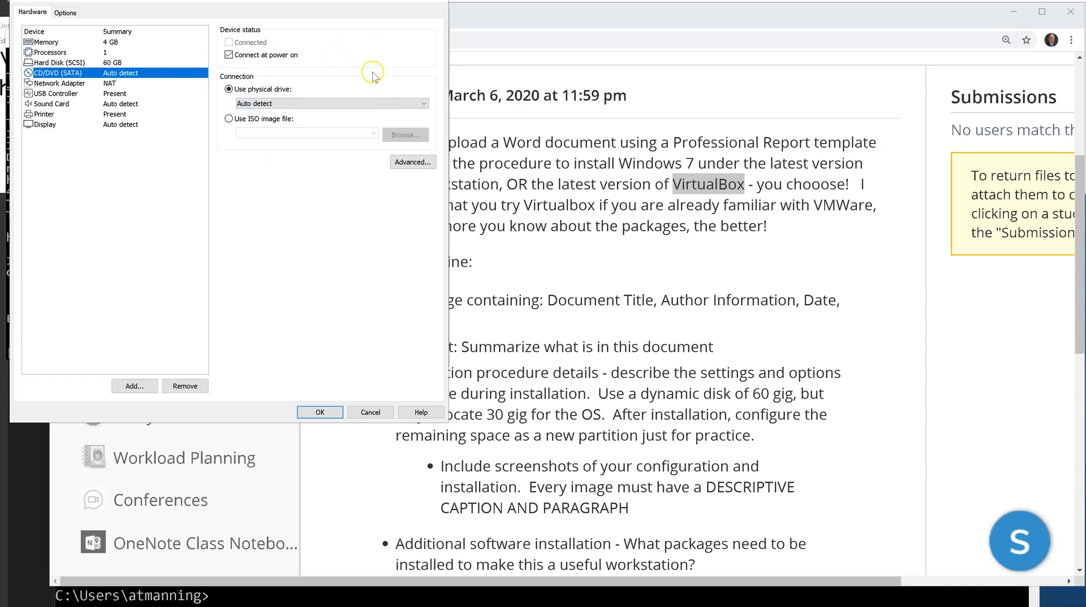
pyautogui.click(229, 119)
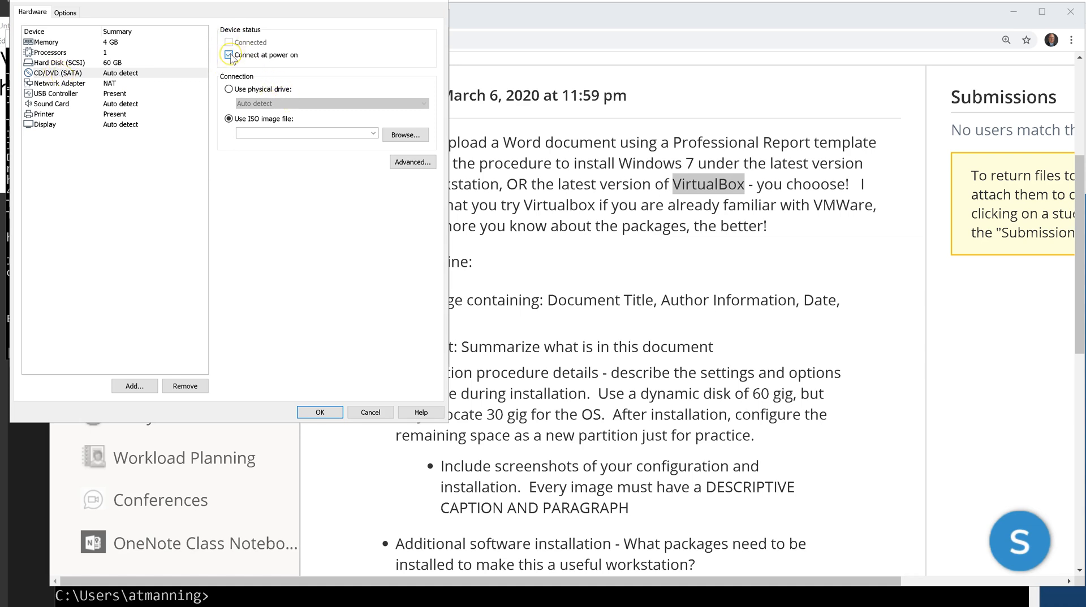
# Browse to Q:\Virtualization and load the en_windows_7_professional_with_sp1_x64 ISO into the drive.
pyautogui.click(405, 136)
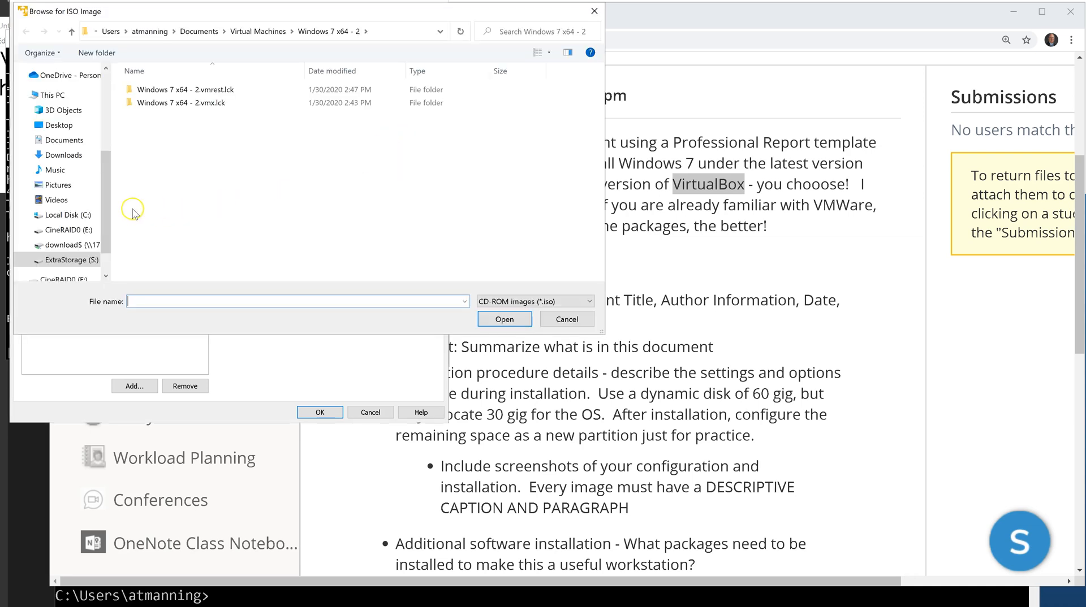
pyautogui.click(70, 245)
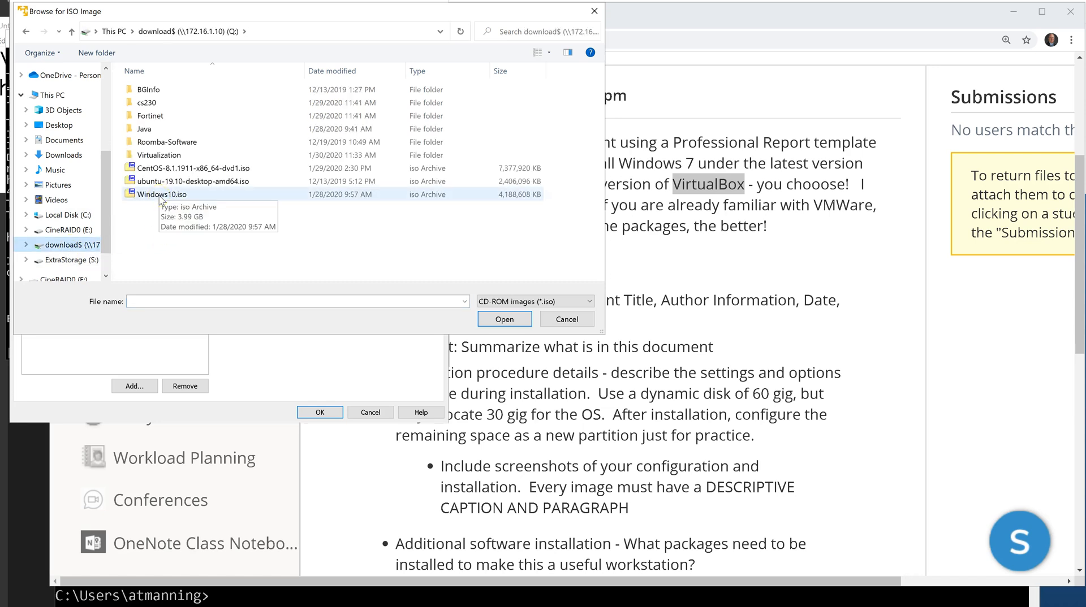
pyautogui.click(146, 104)
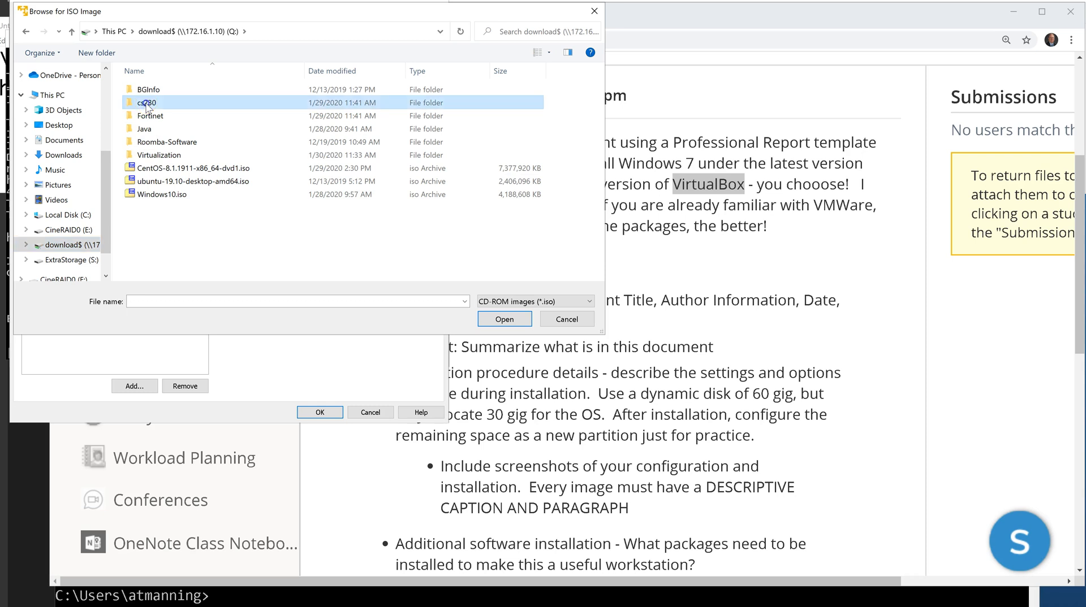
pyautogui.doubleClick(146, 105)
pyautogui.click(178, 32)
pyautogui.doubleClick(159, 155)
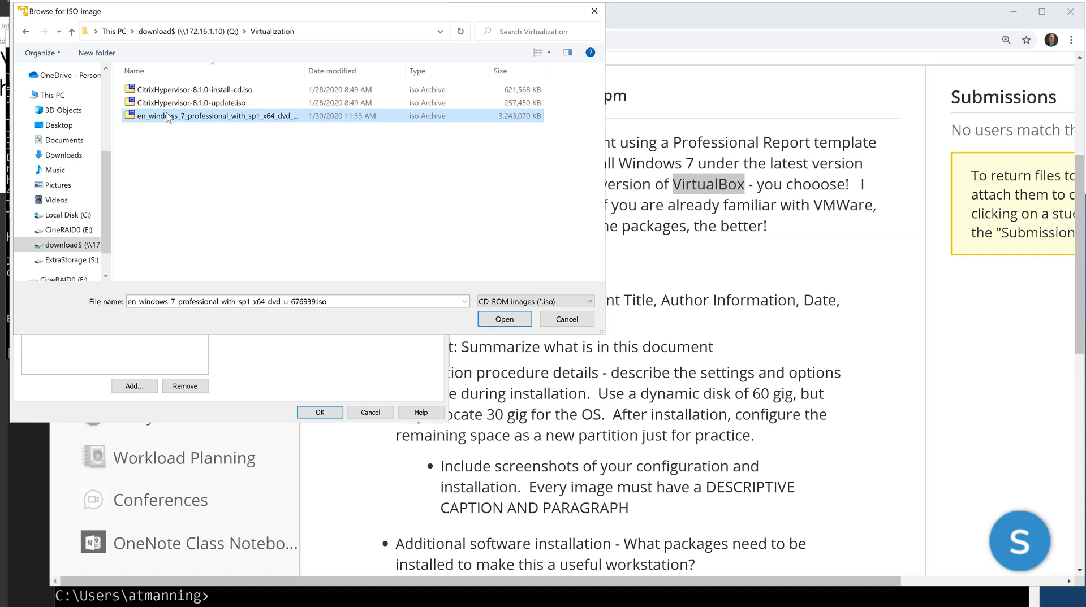
pyautogui.click(509, 321)
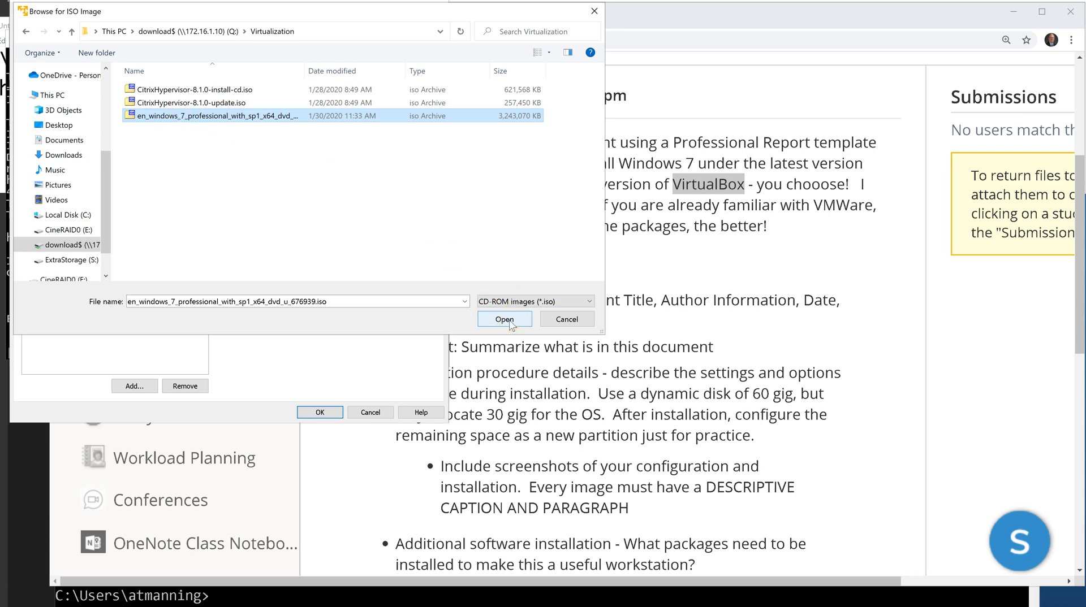
pyautogui.click(508, 321)
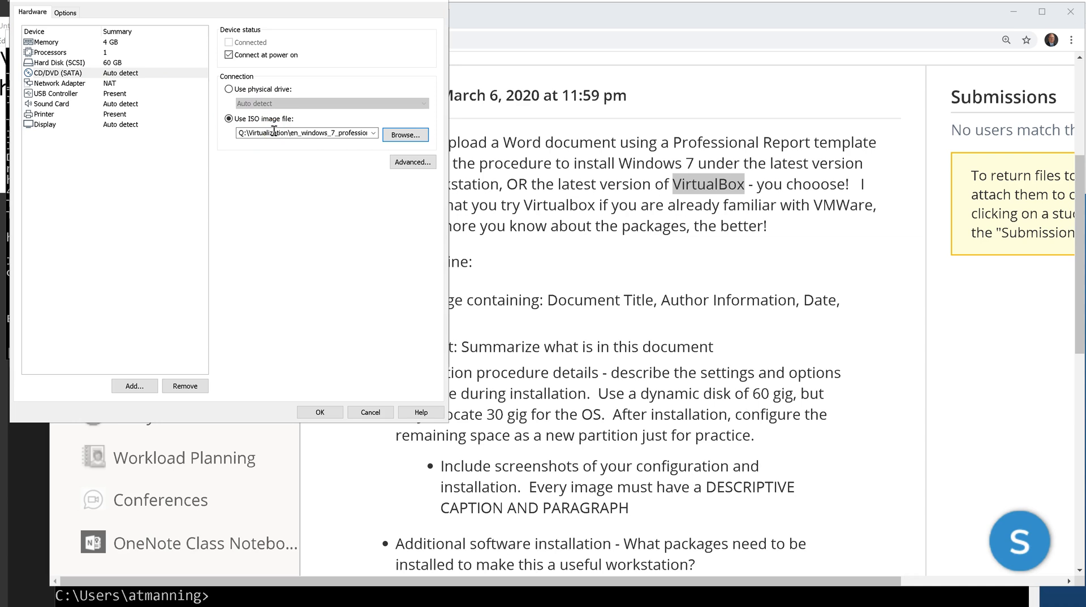
# Save the VM's drive settings and power on Windows 7 x64 - 2 into its installer.
pyautogui.click(317, 413)
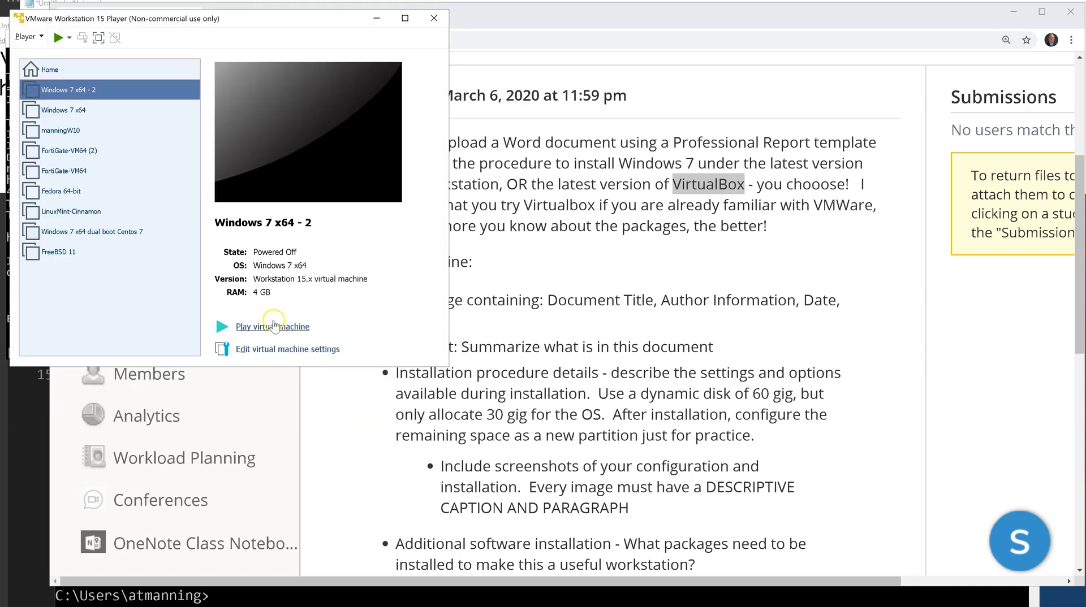
pyautogui.click(277, 330)
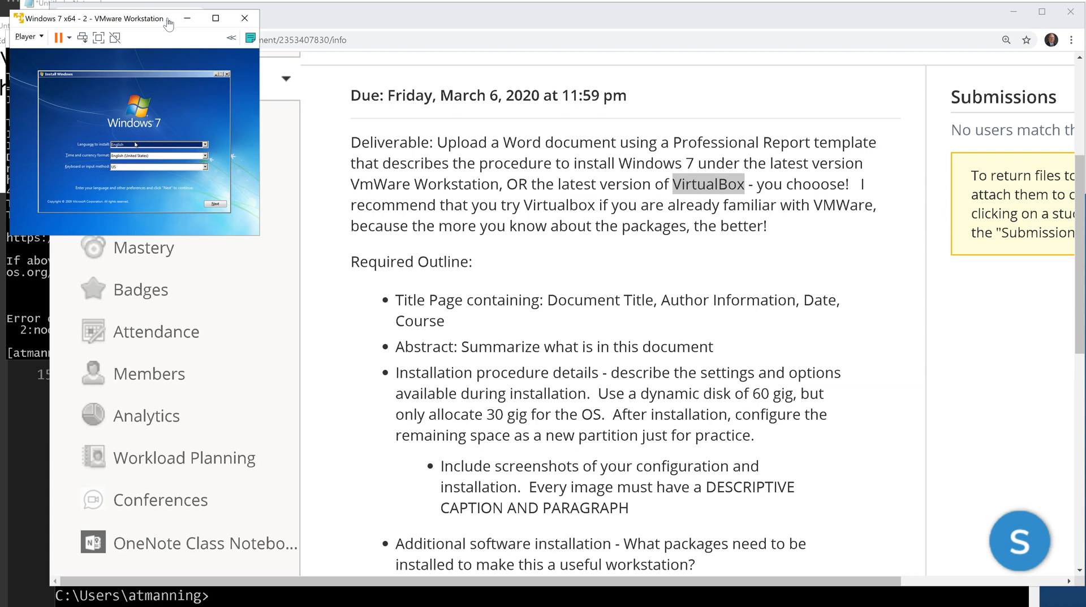
# Launch Magnifier from a 'mag' search and raise screen magnification from 100% to 300%.
pyautogui.click(164, 30)
pyautogui.click(154, 22)
pyautogui.press('super')
pyautogui.write('mag')
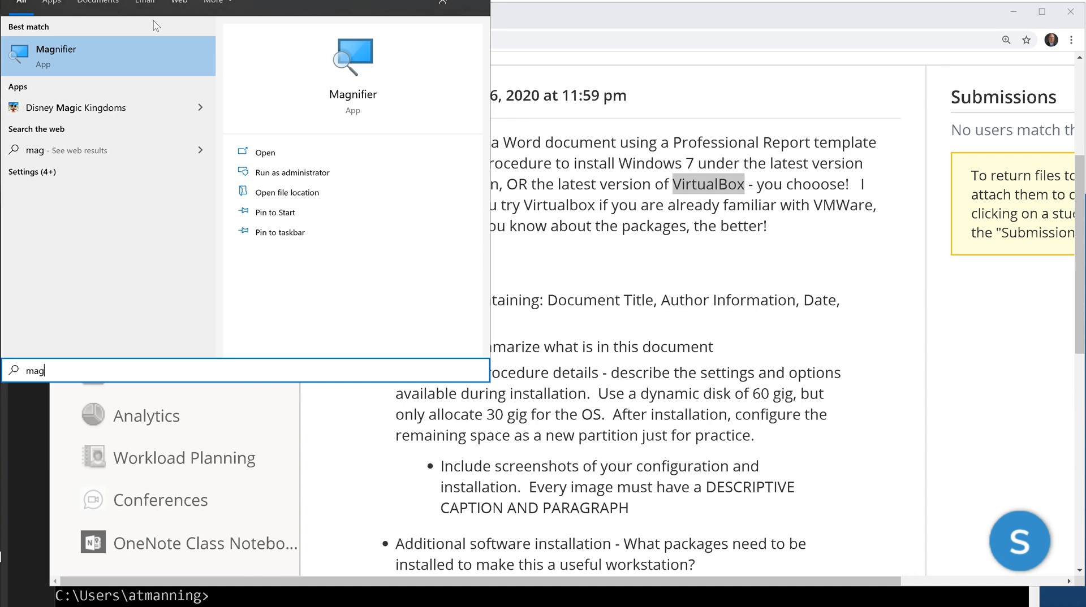
pyautogui.press('Return')
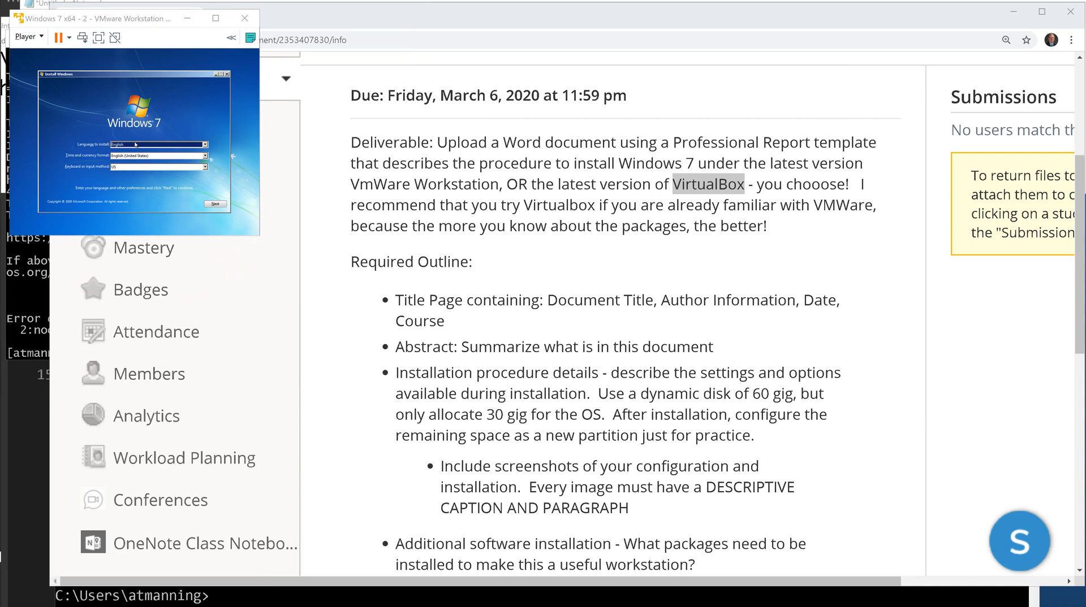
pyautogui.press('super+plus')
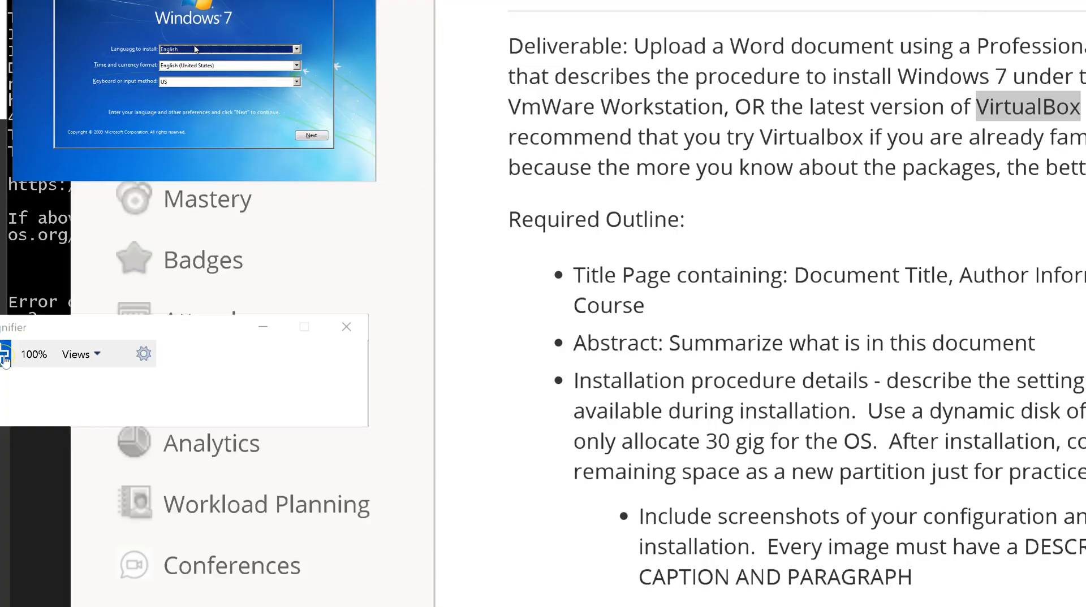
pyautogui.click(4, 356)
pyautogui.click(5, 357)
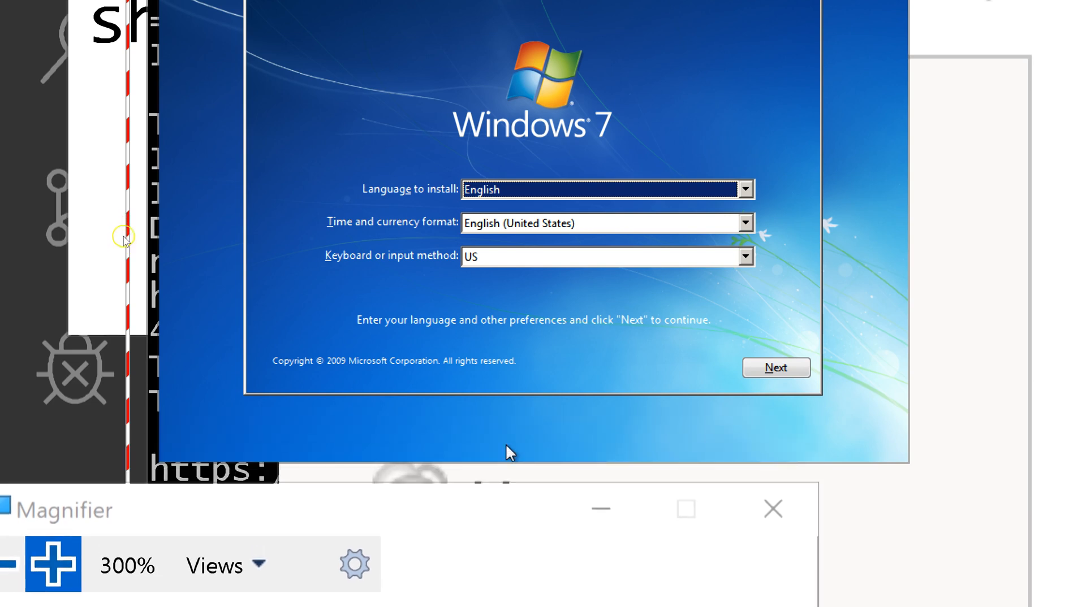
# Keep the English defaults, choose Install now, and move Magnifier off the VMware Tools prompt.
pyautogui.click(775, 369)
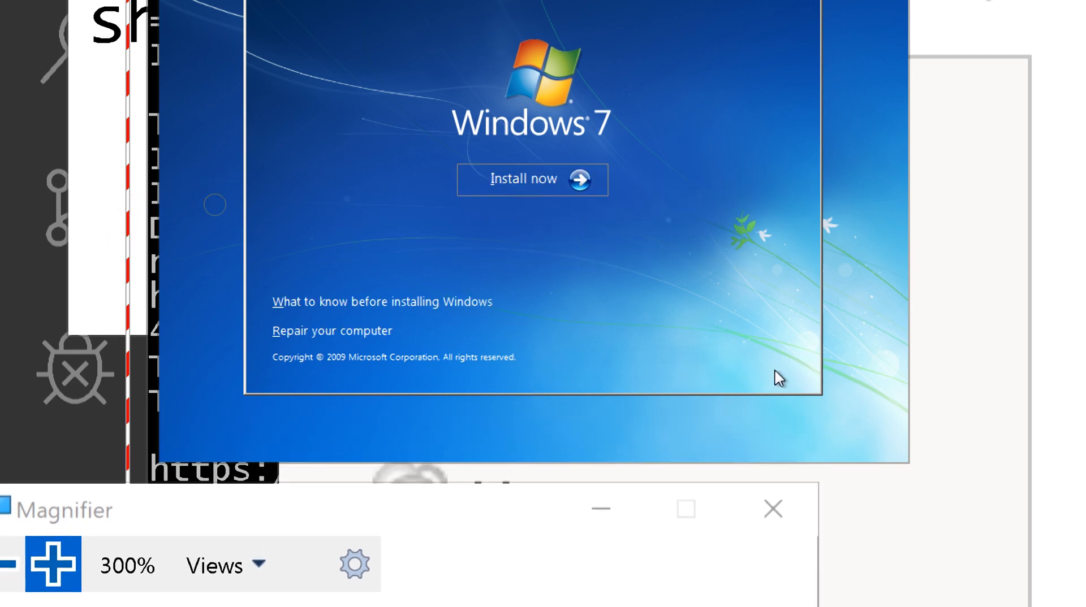
pyautogui.click(523, 180)
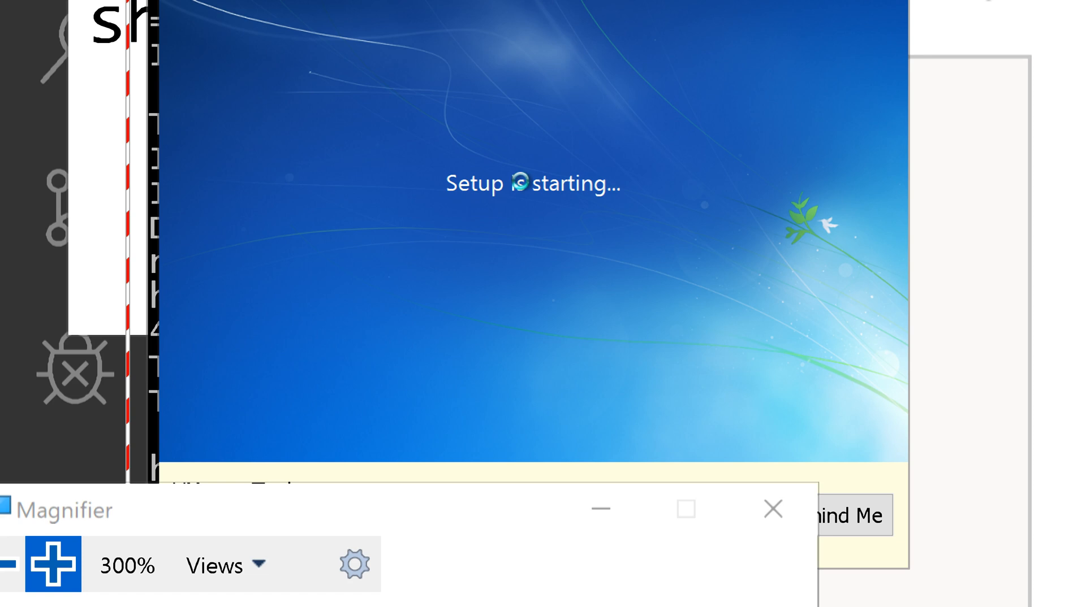
pyautogui.moveTo(557, 512); pyautogui.dragTo(553, 592)
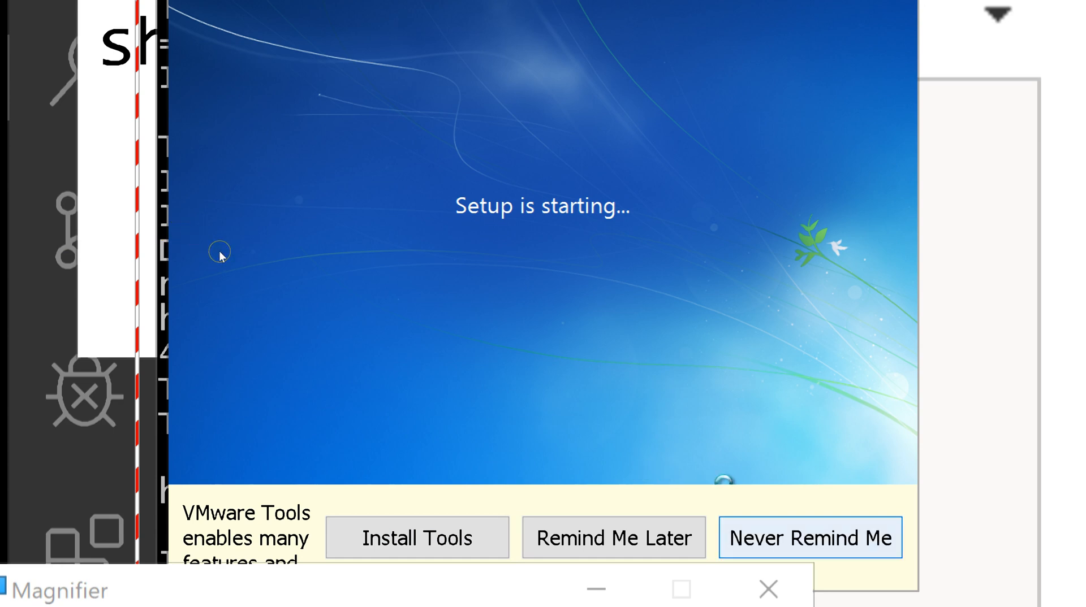
# Choose 'Never Remind Me' on the VMware Tools bar and wait for the license terms.
pyautogui.click(810, 537)
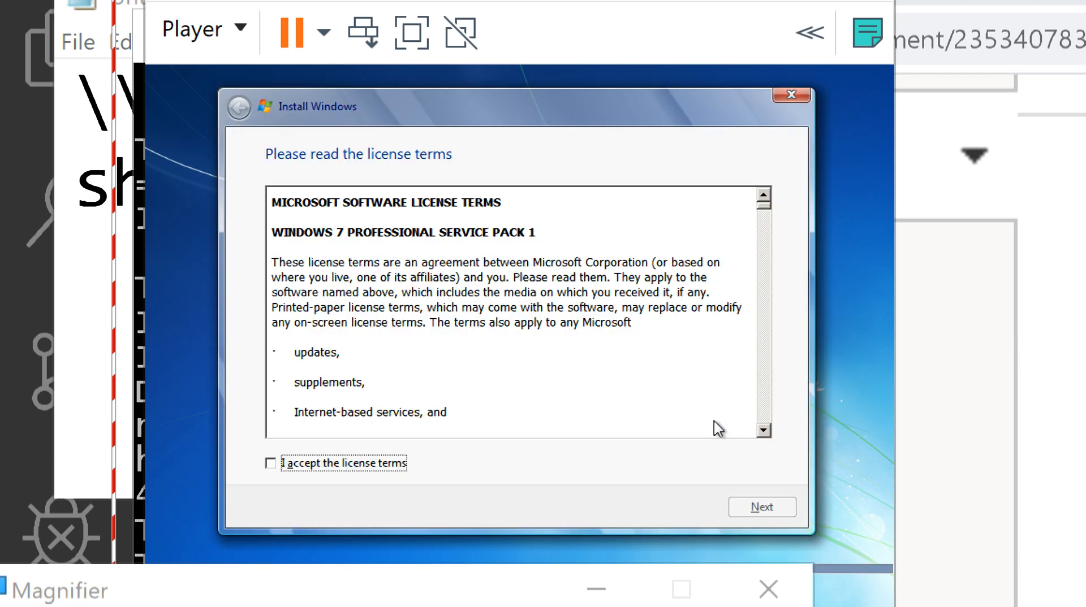
# Accept the Windows 7 Professional SP1 license terms and continue to installation type.
pyautogui.click(271, 465)
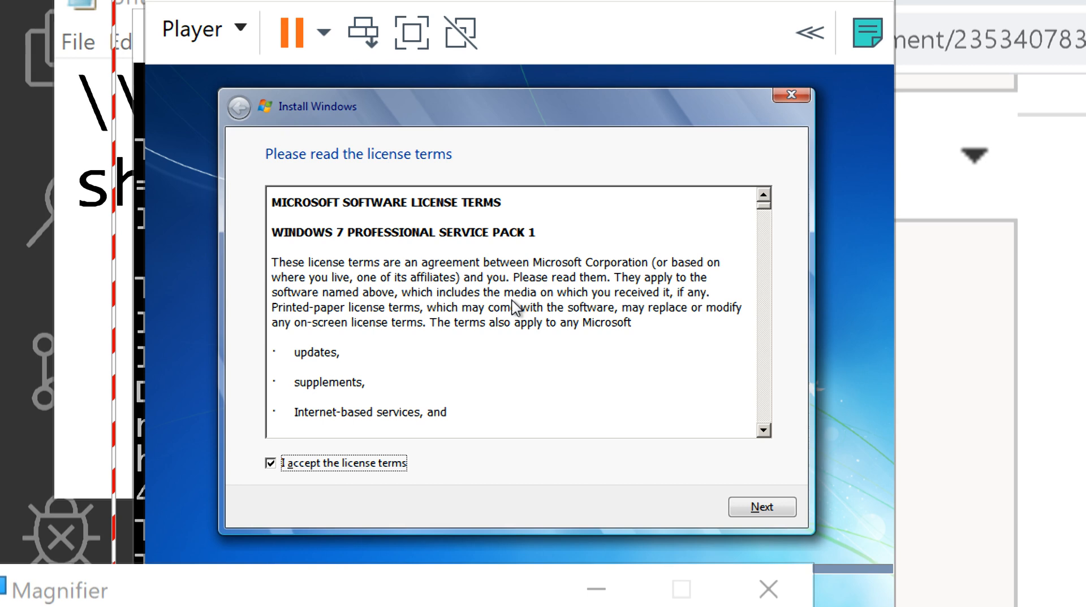
pyautogui.click(761, 508)
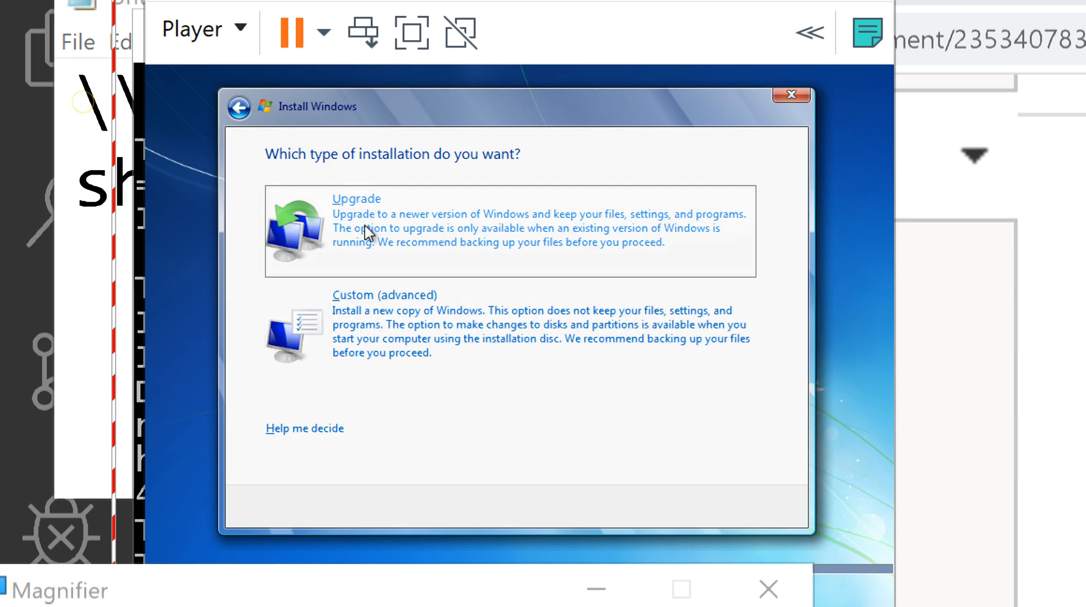
# Choose the Custom (advanced) installation type.
pyautogui.click(437, 329)
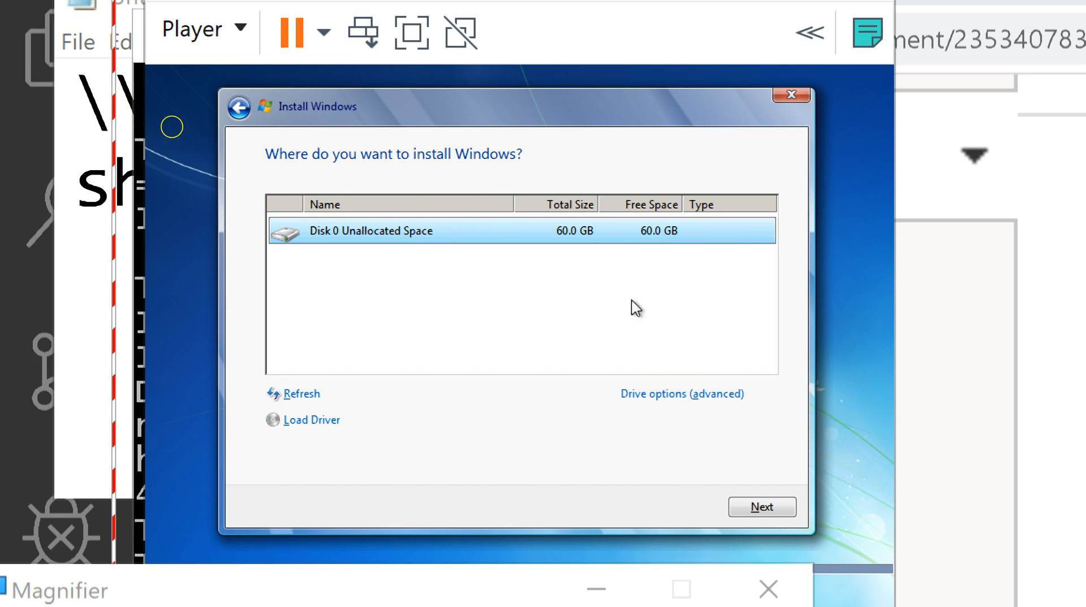
# Under Drive options (advanced), create a new 30000 MB partition on Disk 0.
pyautogui.click(669, 395)
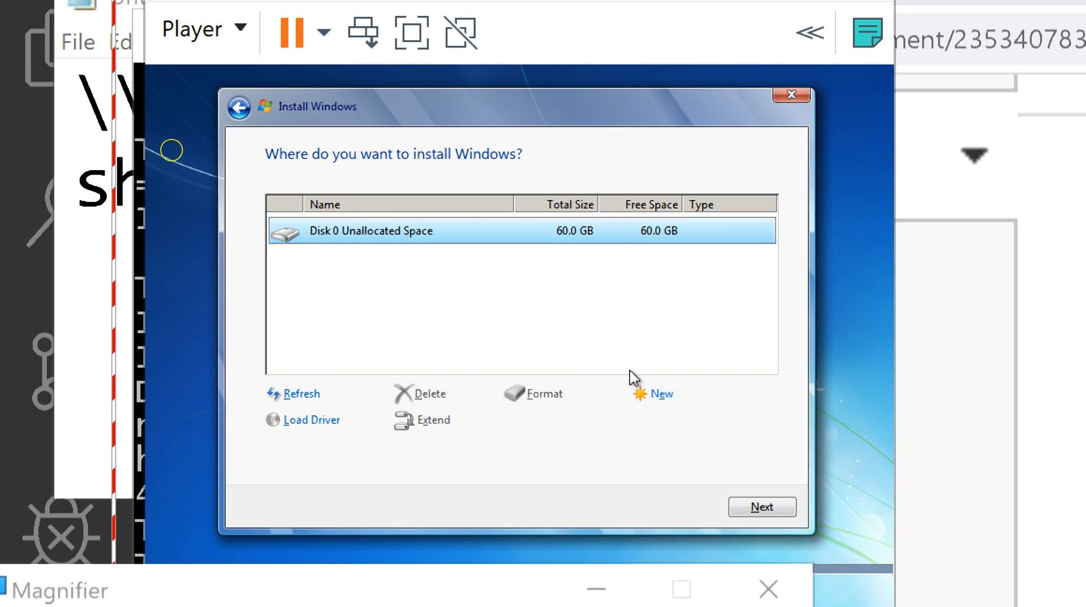
pyautogui.click(659, 397)
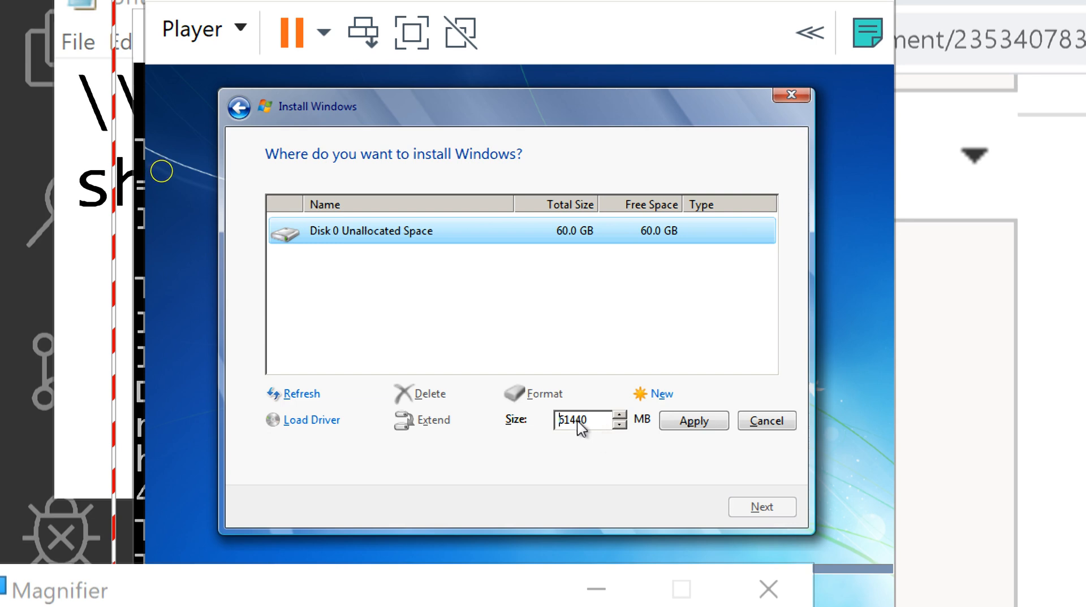
pyautogui.moveTo(591, 422); pyautogui.dragTo(552, 423)
pyautogui.write('30000')
pyautogui.click(687, 423)
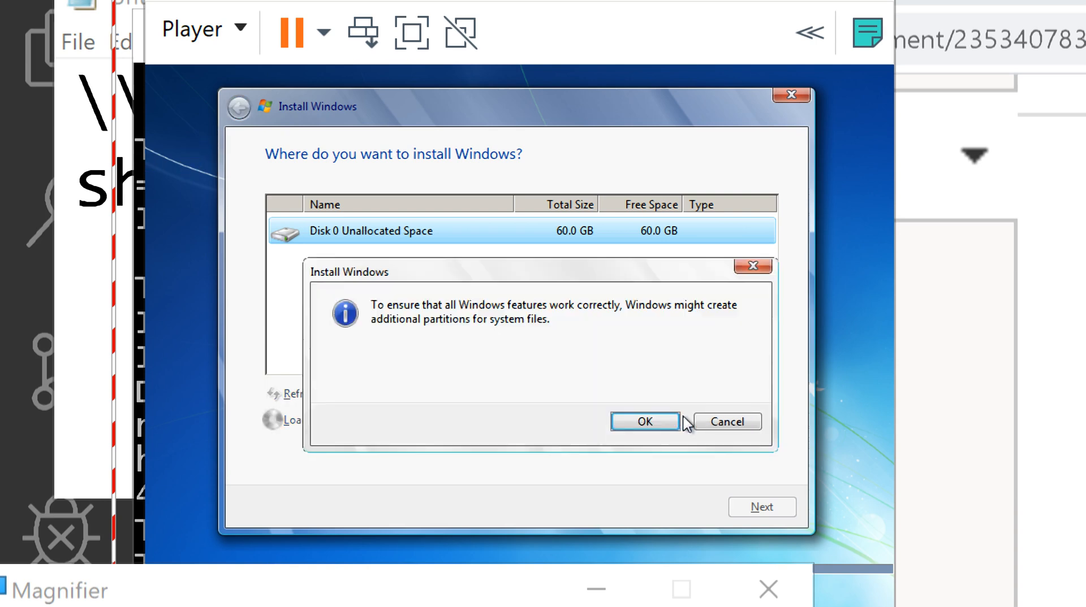
# Accept the extra system partitions notice, then start and cancel formatting Partition 2.
pyautogui.click(640, 422)
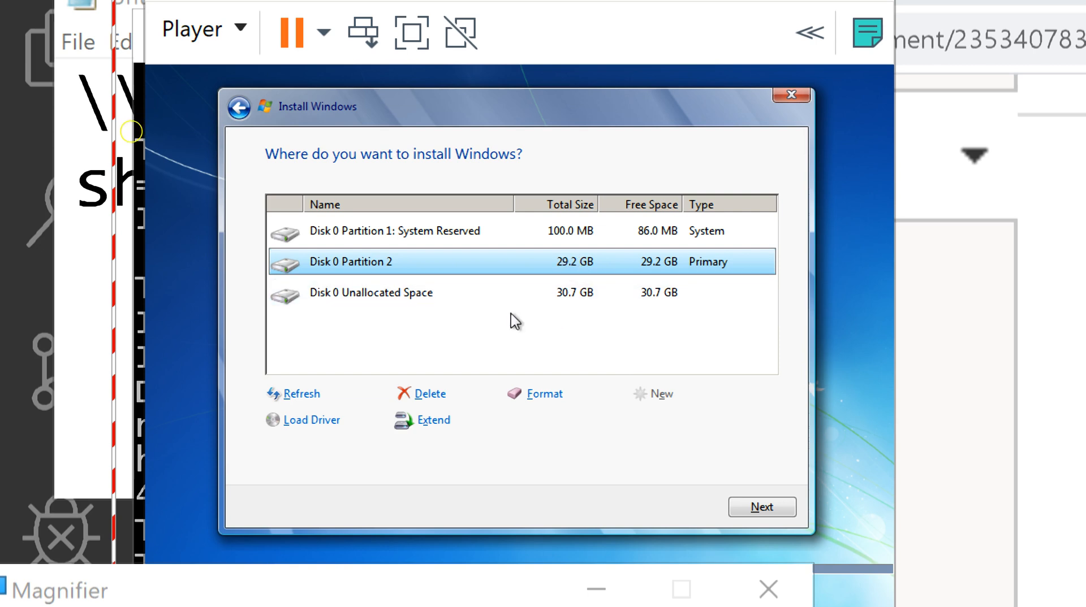
pyautogui.click(541, 394)
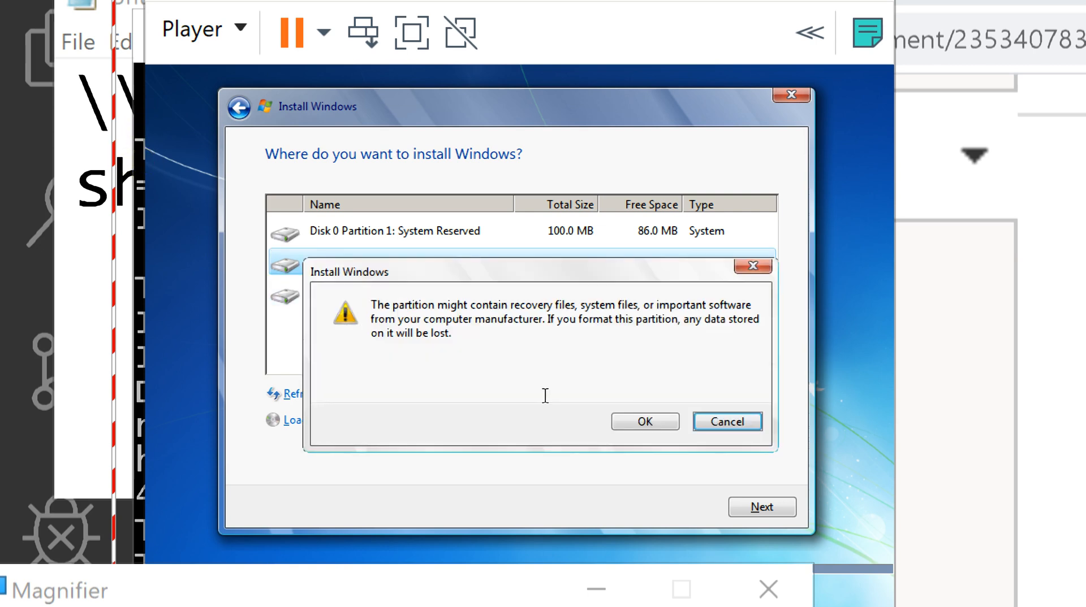
pyautogui.click(716, 425)
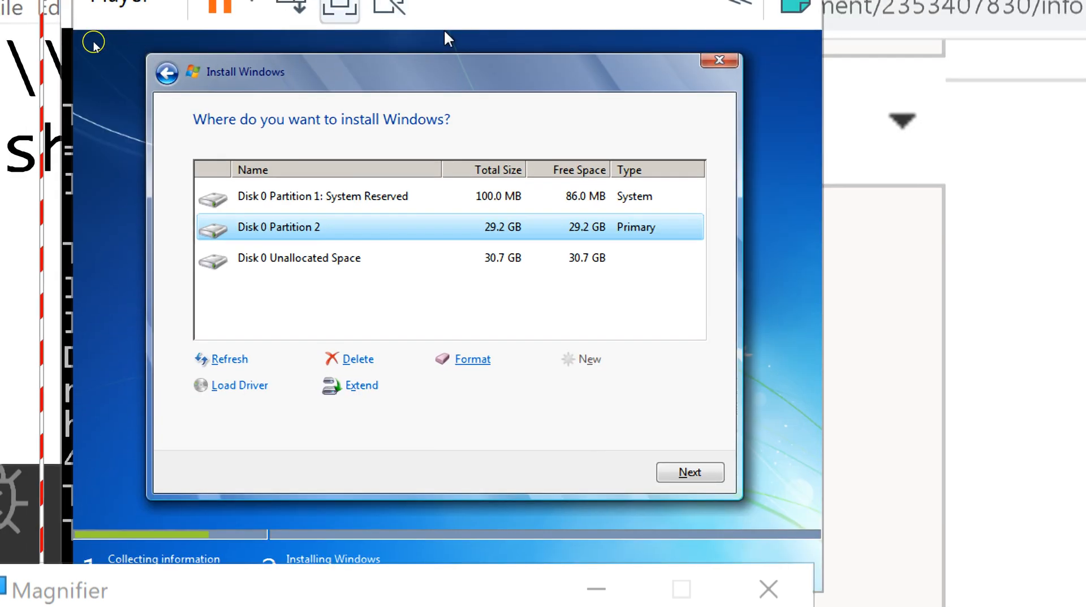
# Start installing Windows on Partition 2, reset Magnifier to 100%, and switch to the lecture slides.
pyautogui.click(692, 473)
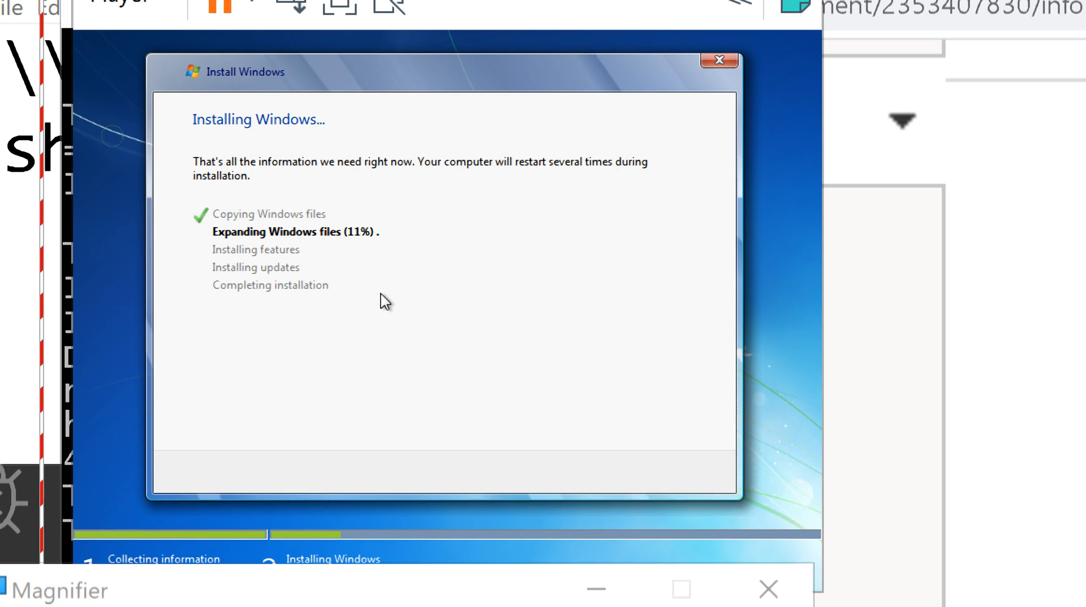
pyautogui.press('super+minus')
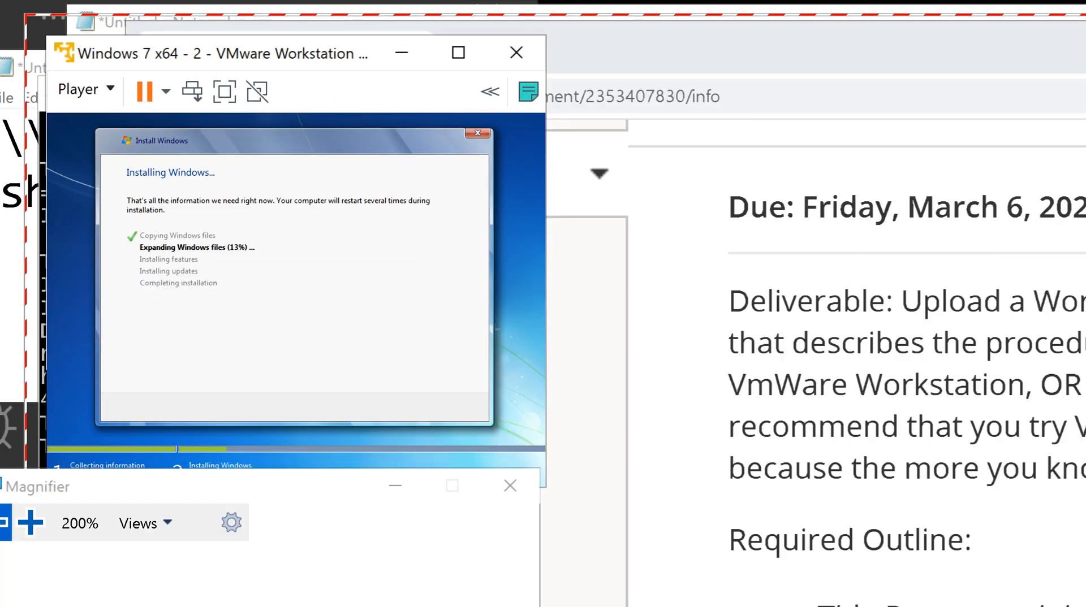
pyautogui.press('super+minus')
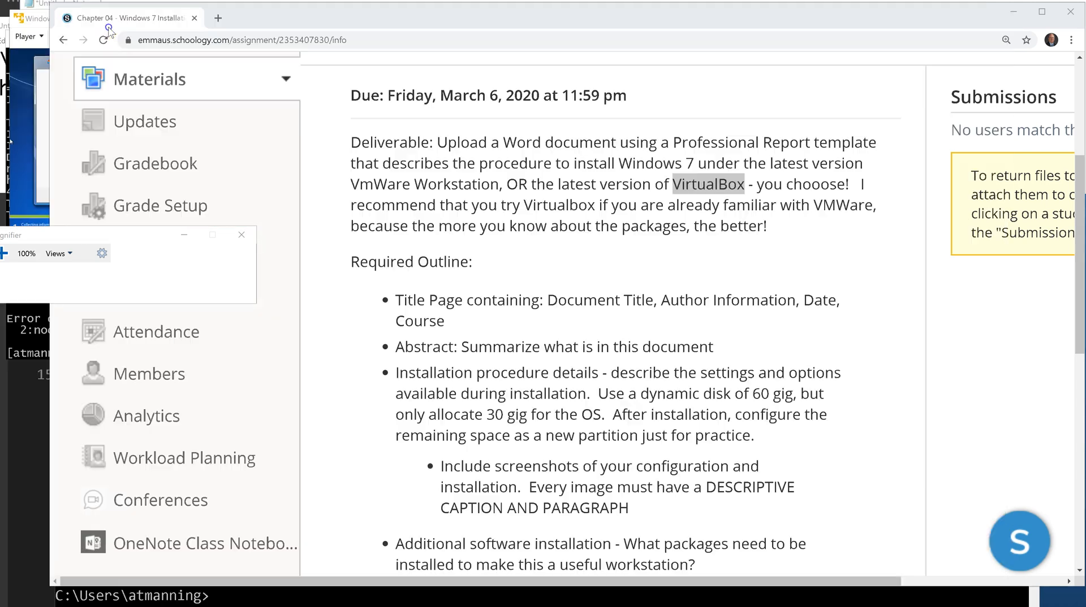
pyautogui.hotkey('alt', 'Tab')
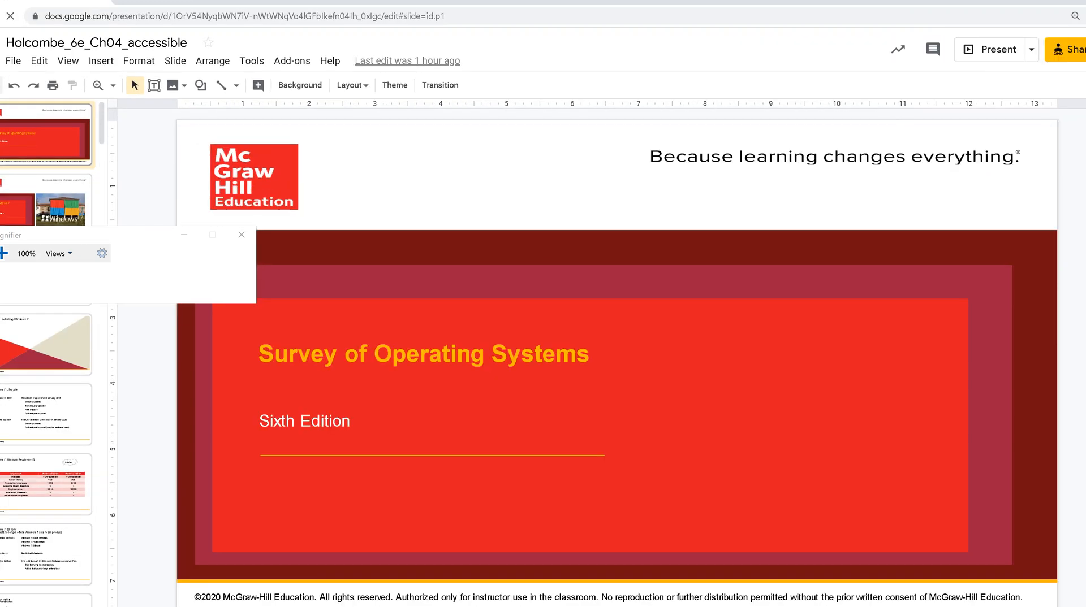
# Present the deck in Presenter view, close the notes and Magnifier, and advance to the Windows 7 slide.
pyautogui.click(1031, 50)
pyautogui.click(845, 82)
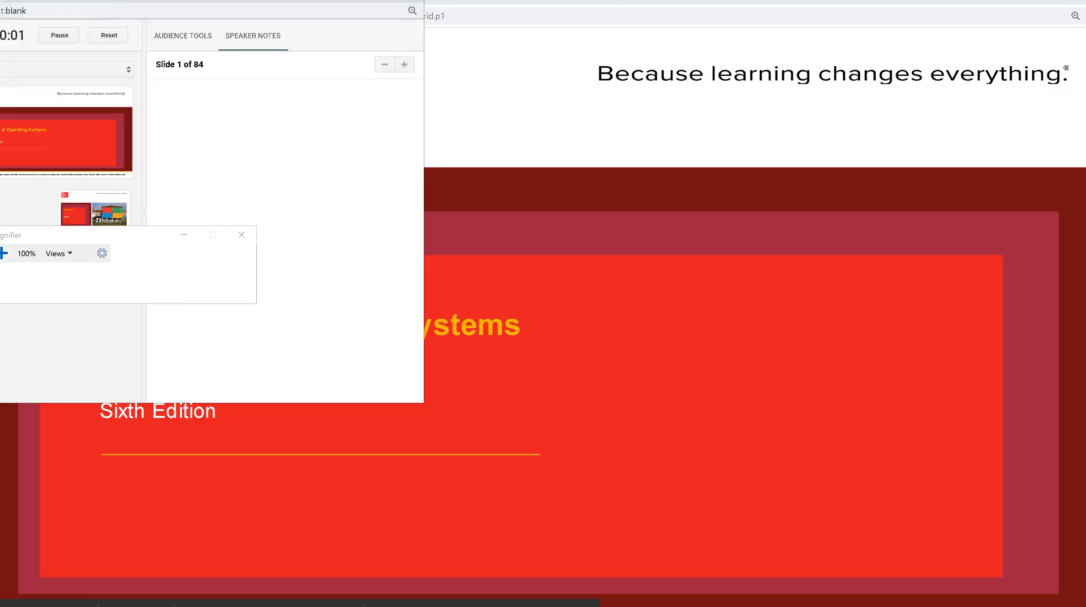
pyautogui.hotkey('alt', 'Tab')
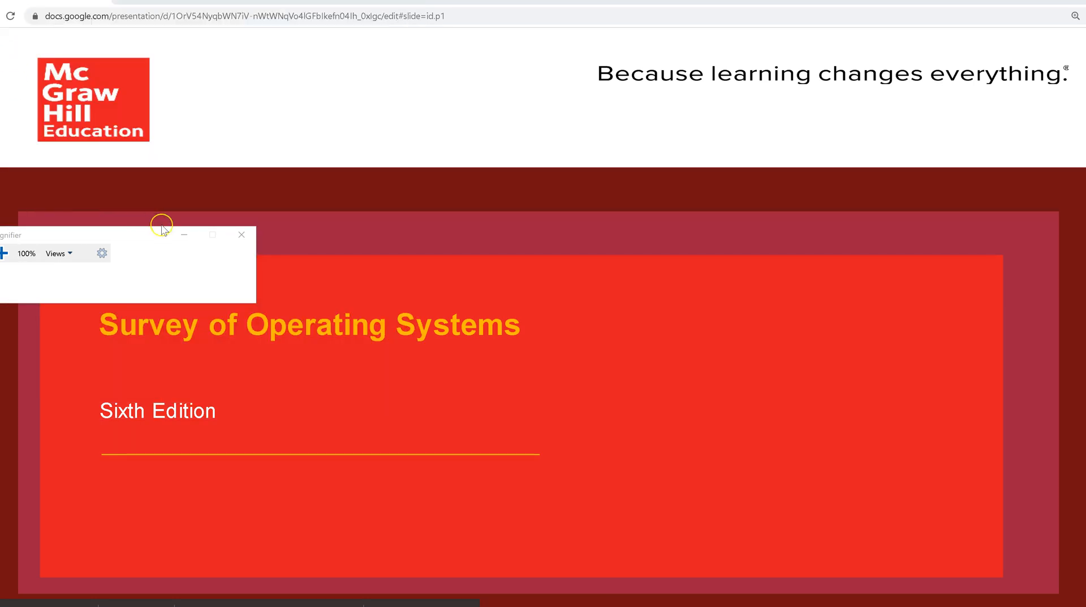
pyautogui.click(242, 236)
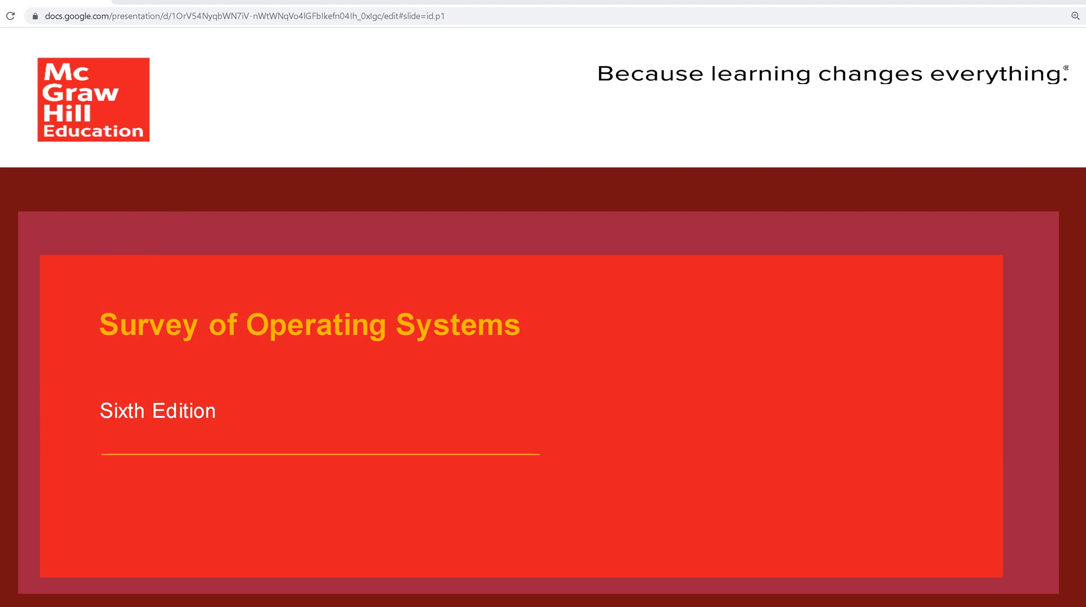
pyautogui.press('Right')
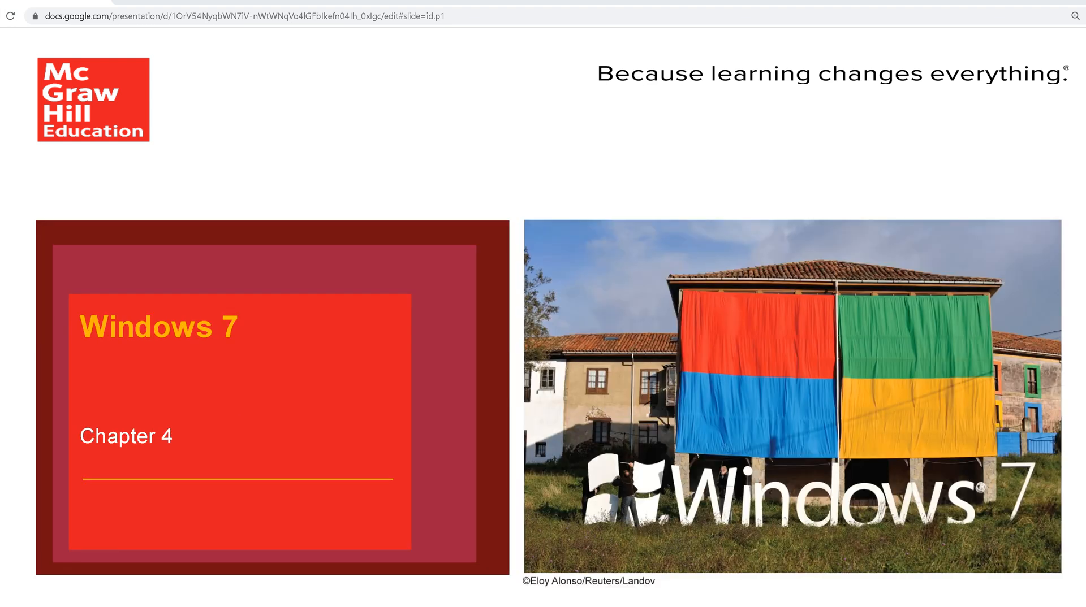